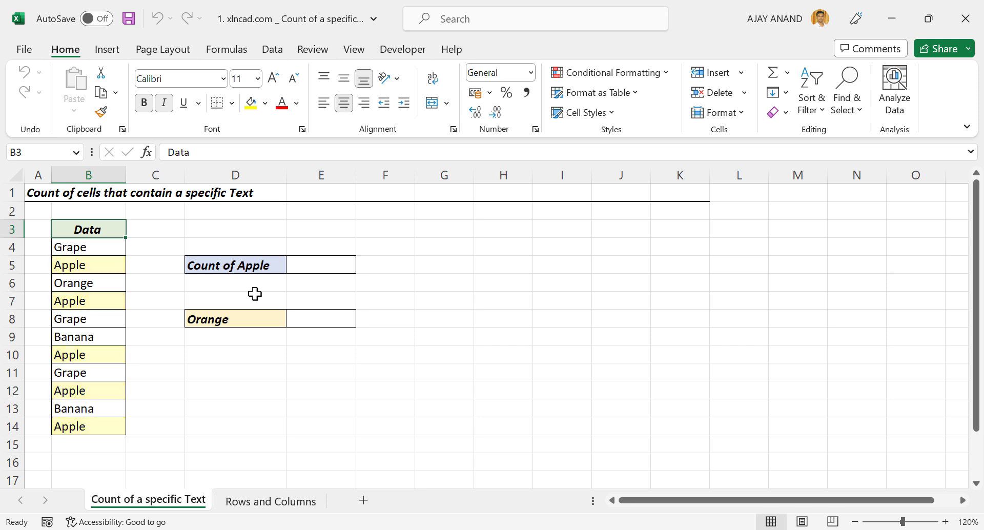
Step: Enter =COUNTIF(B4:B14,"Apple") in E5 so the Apple count shows 5
{"action": "left_click", "coordinate": [324, 264]}
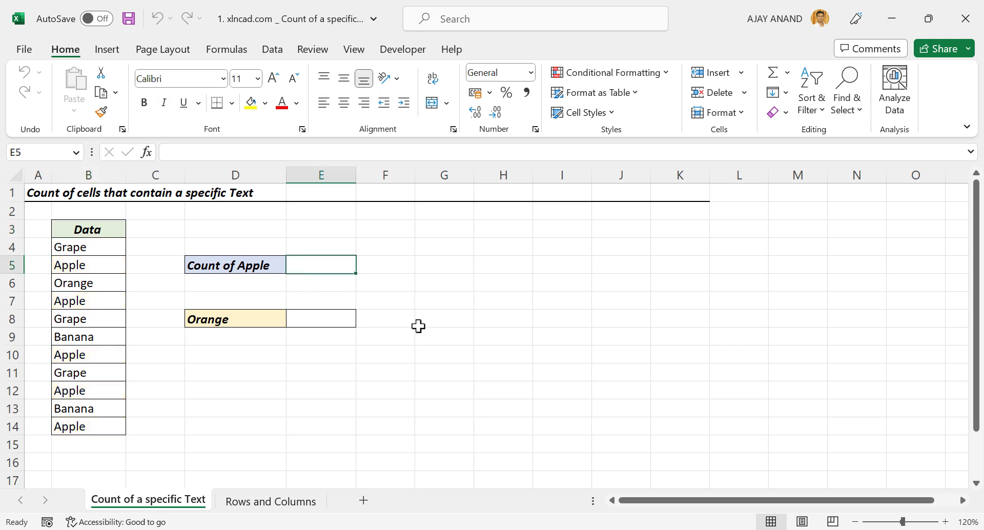
{"action": "type", "text": "="}
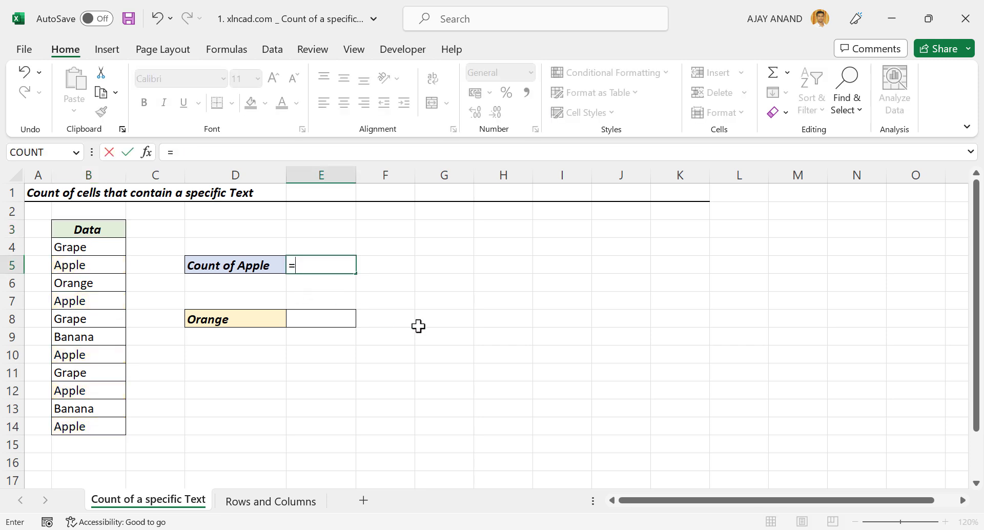
{"action": "type", "text": "COUNTIF"}
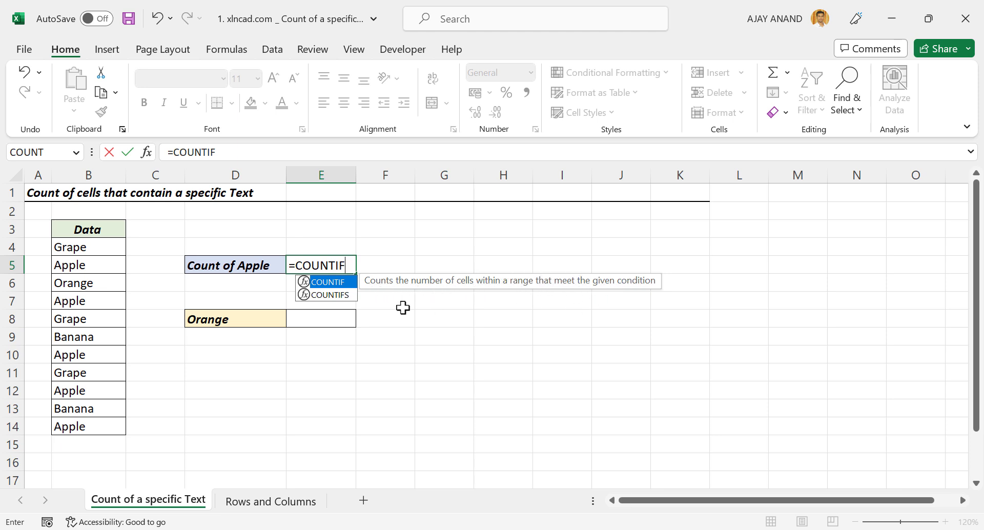
{"action": "type", "text": "("}
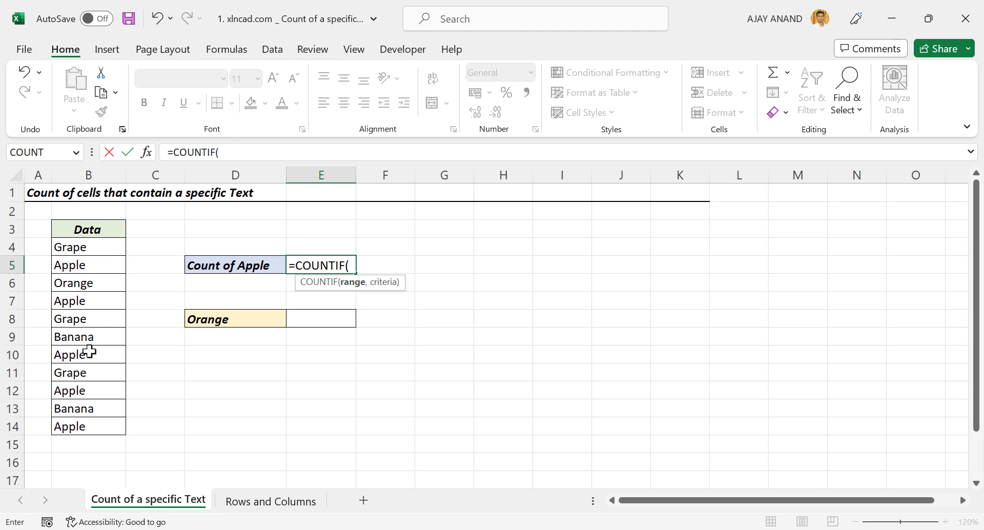
{"action": "left_click_drag", "start_coordinate": [90, 248], "coordinate": [93, 424]}
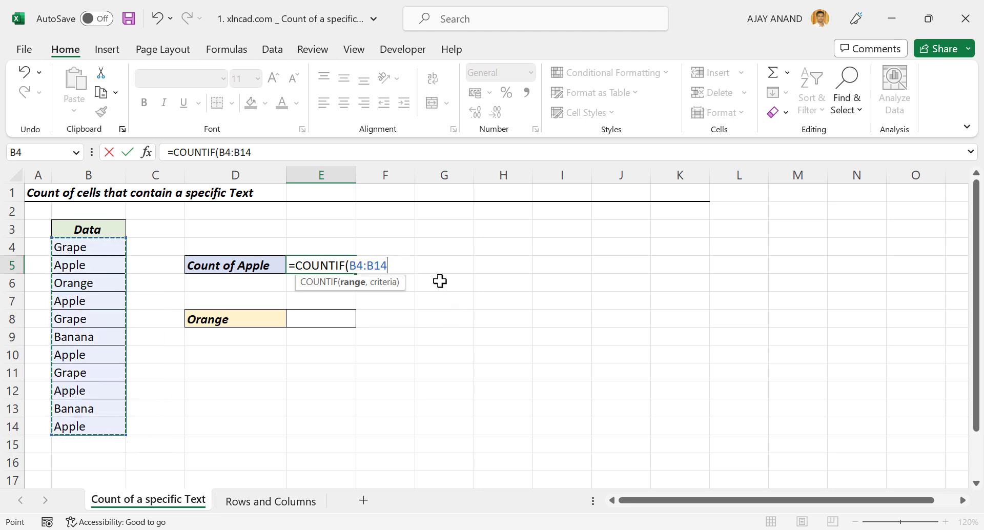
{"action": "type", "text": ",\"Apple"}
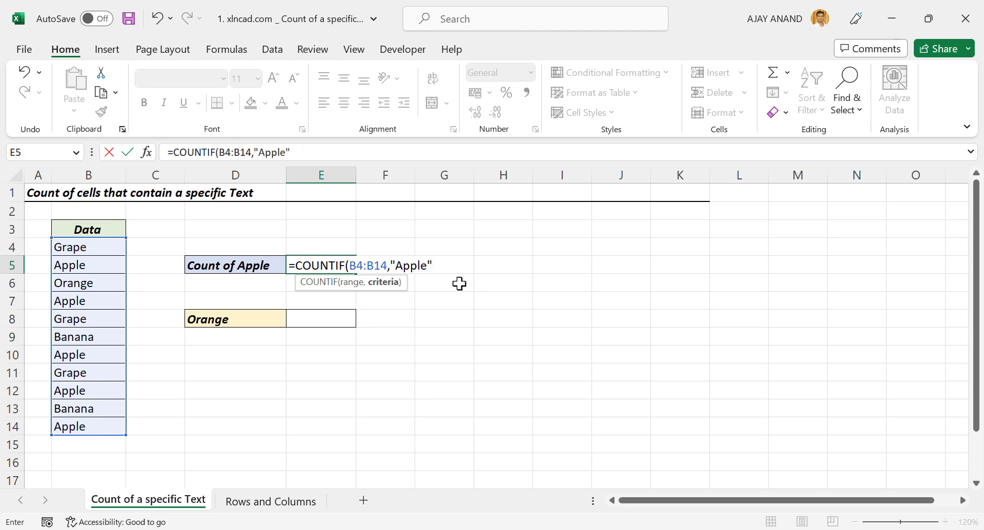
{"action": "type", "text": ")"}
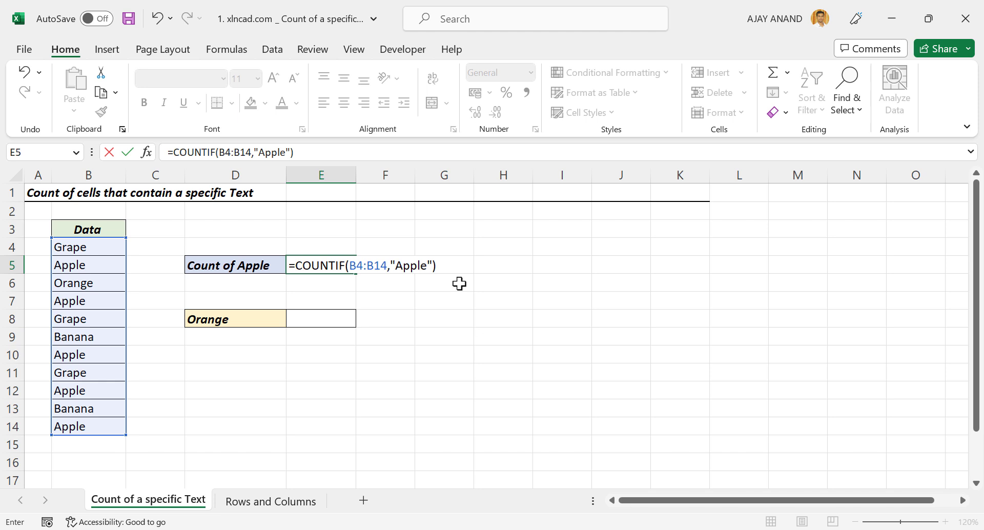
{"action": "key", "text": "Return"}
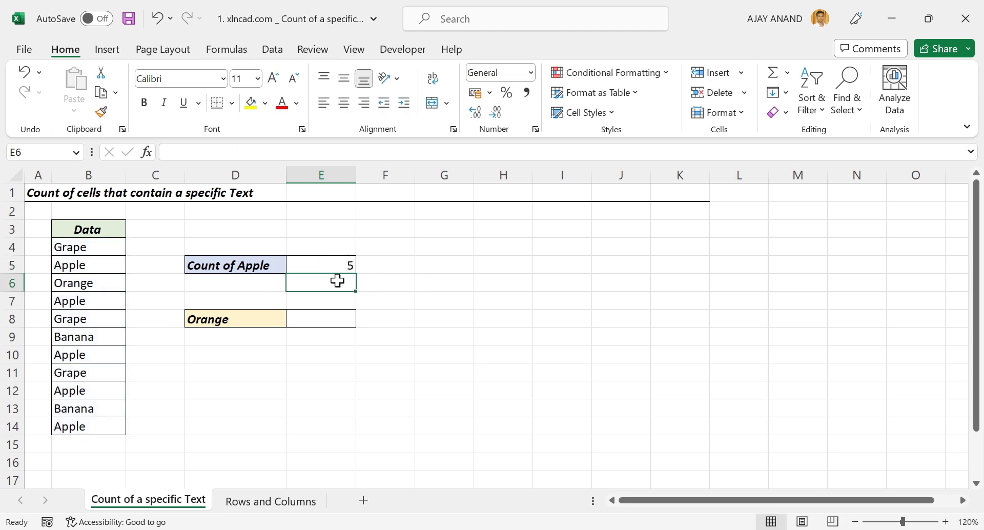
Step: Replace Banana in B9 with Apple and confirm the E5 Apple count updates to 6
{"action": "left_click", "coordinate": [330, 269]}
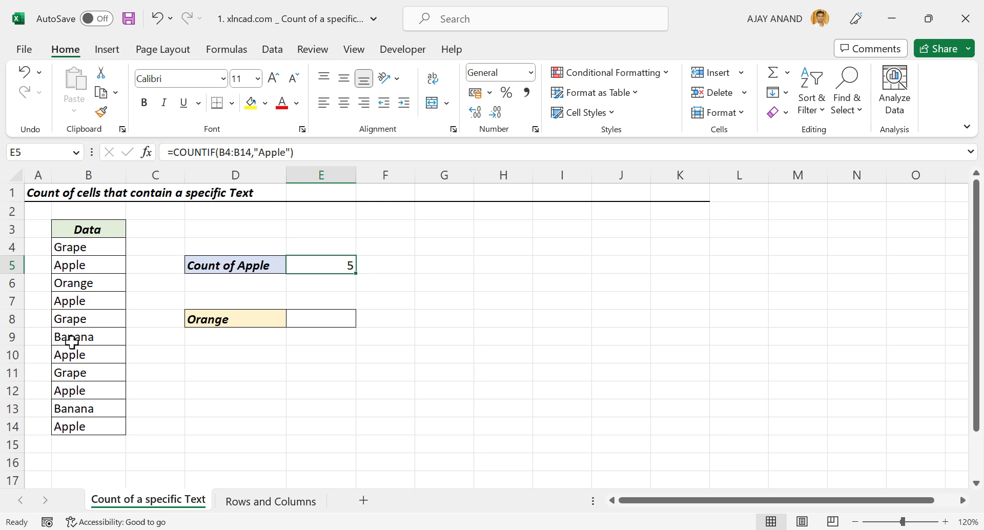
{"action": "left_click", "coordinate": [77, 338]}
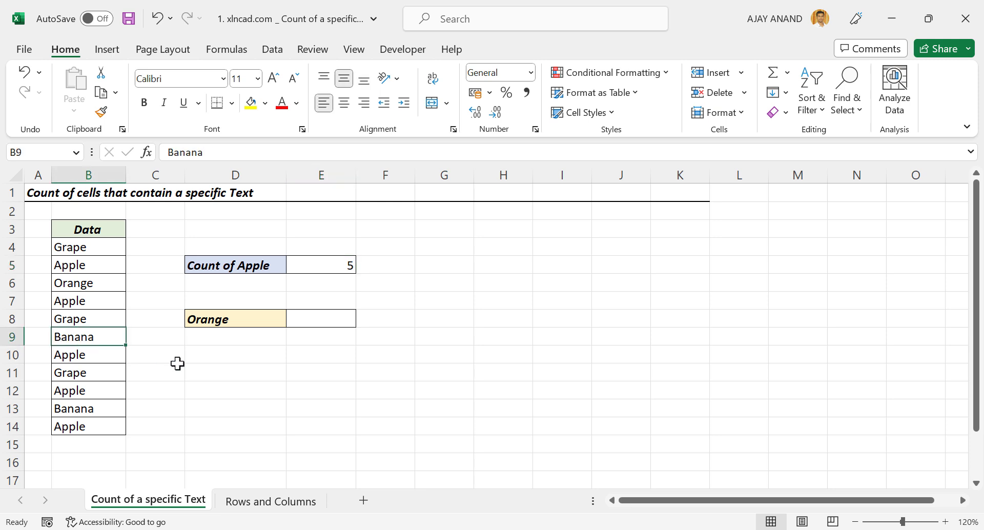
{"action": "type", "text": "Apple"}
{"action": "key", "text": "Return"}
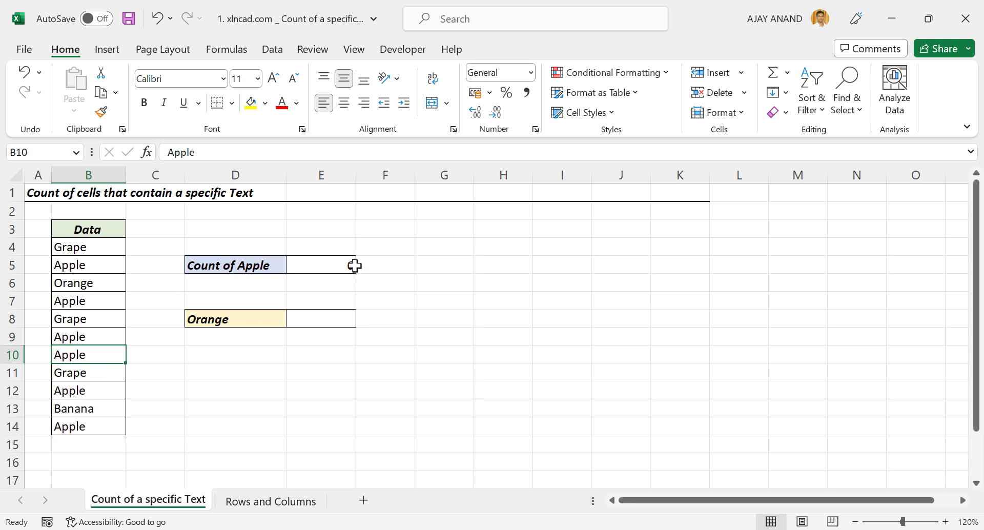
{"action": "left_click", "coordinate": [334, 264]}
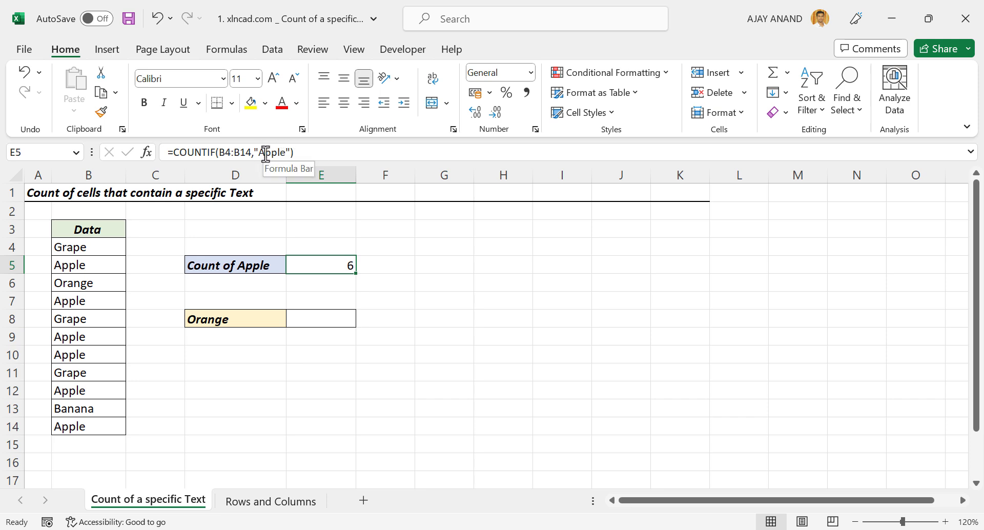
Step: Change the E5 formula's criterion from "Apple" to "Grape", returning 3
{"action": "left_click_drag", "start_coordinate": [259, 153], "coordinate": [285, 152]}
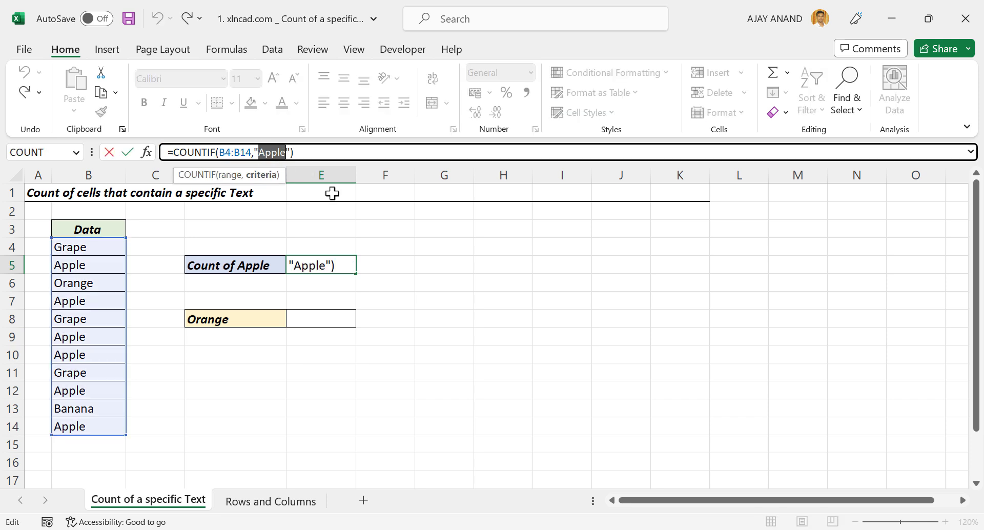
{"action": "type", "text": "Grape"}
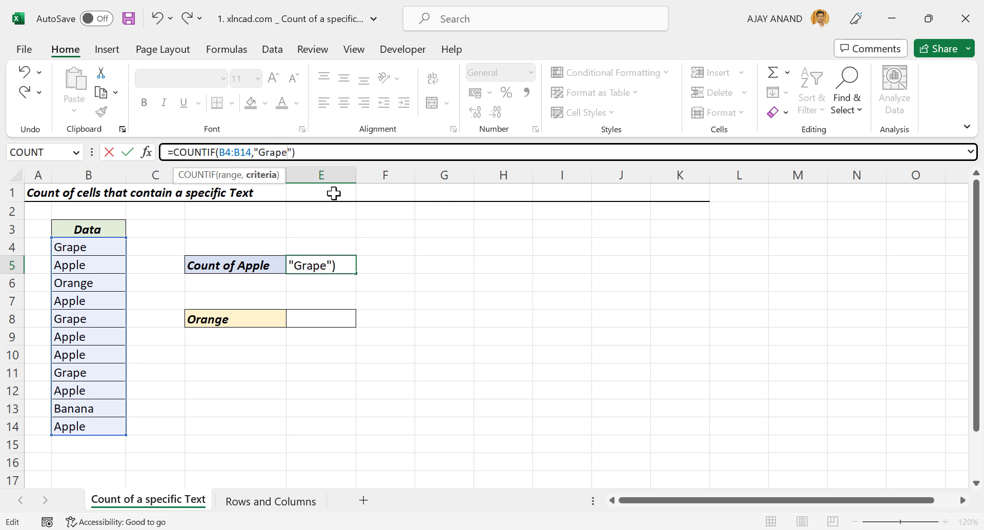
{"action": "key", "text": "Return"}
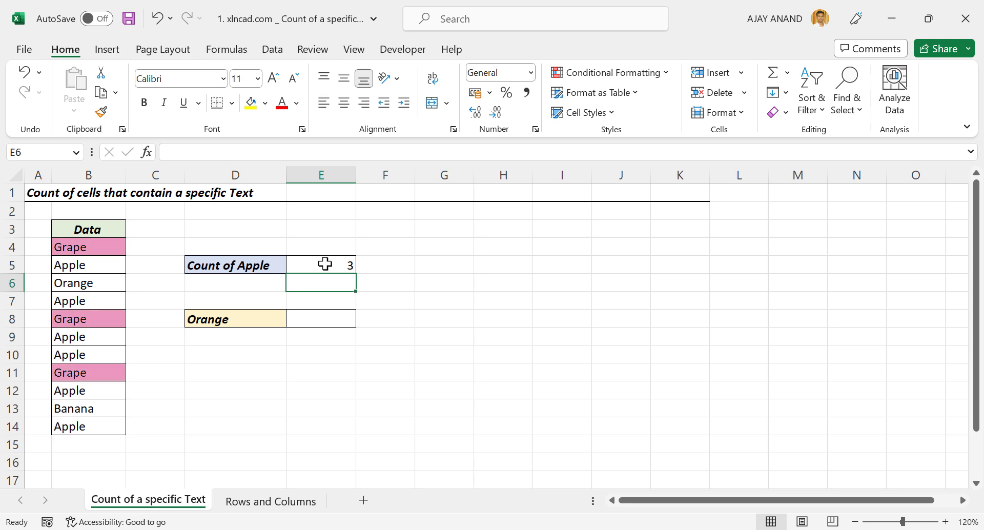
{"action": "left_click", "coordinate": [325, 264]}
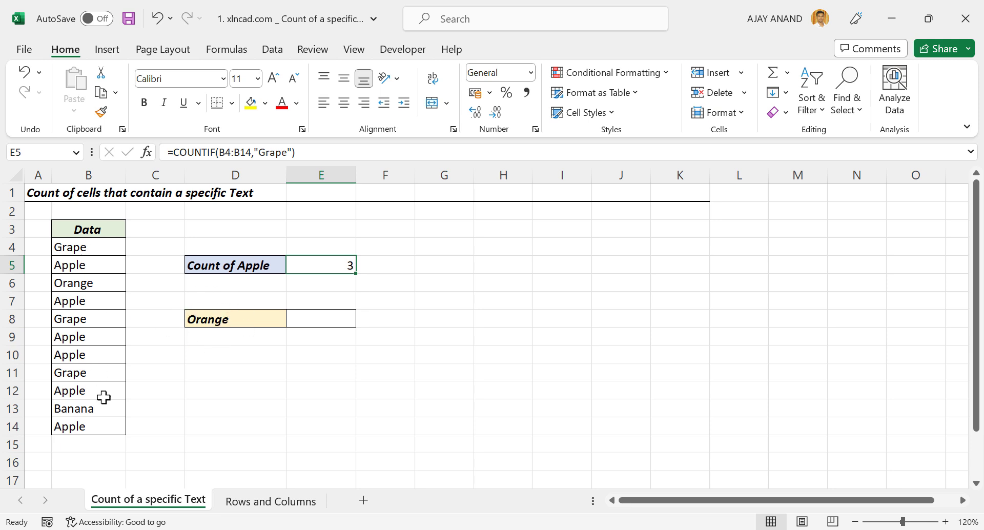
Step: Enter =COUNTIF(B4:B14,D8) in E8 to count the Orange label, returning 1
{"action": "left_click", "coordinate": [336, 315]}
{"action": "type", "text": "="}
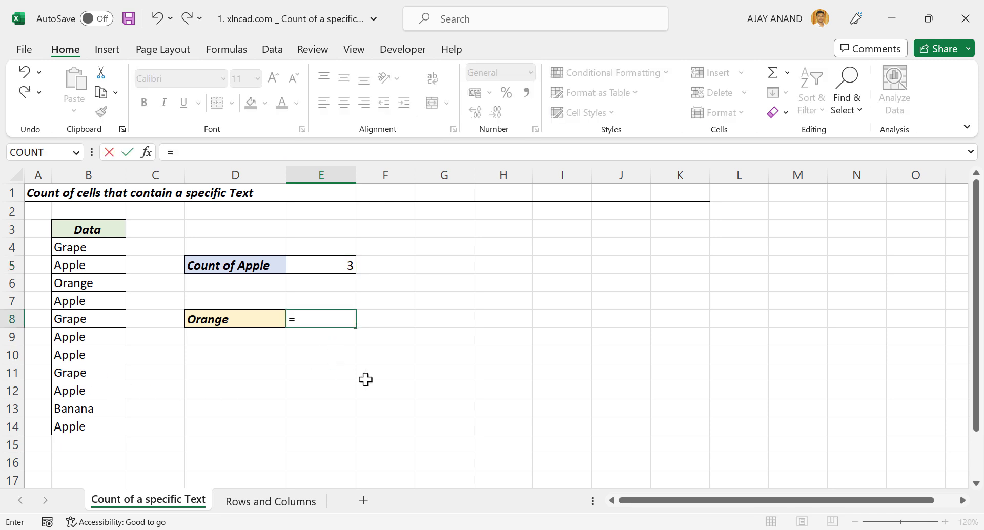
{"action": "type", "text": "COUNTIF"}
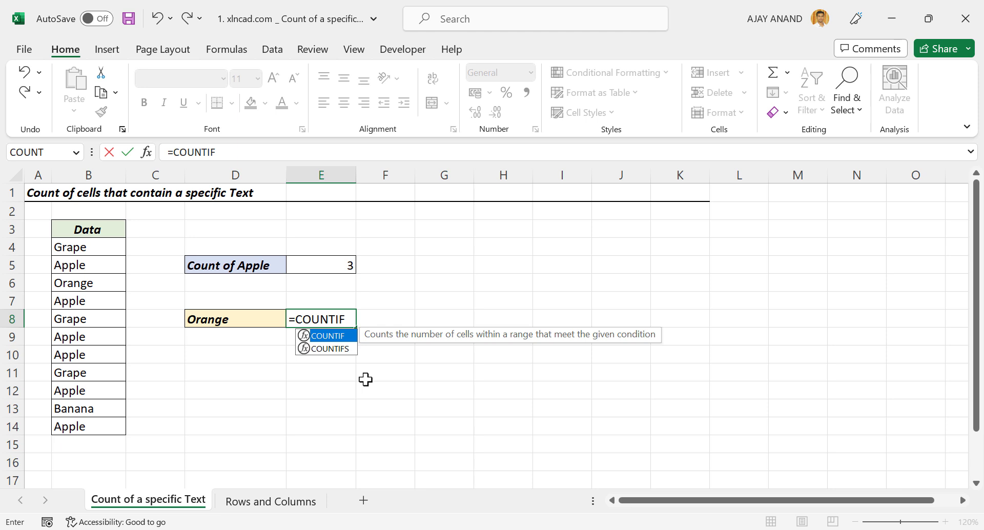
{"action": "type", "text": "("}
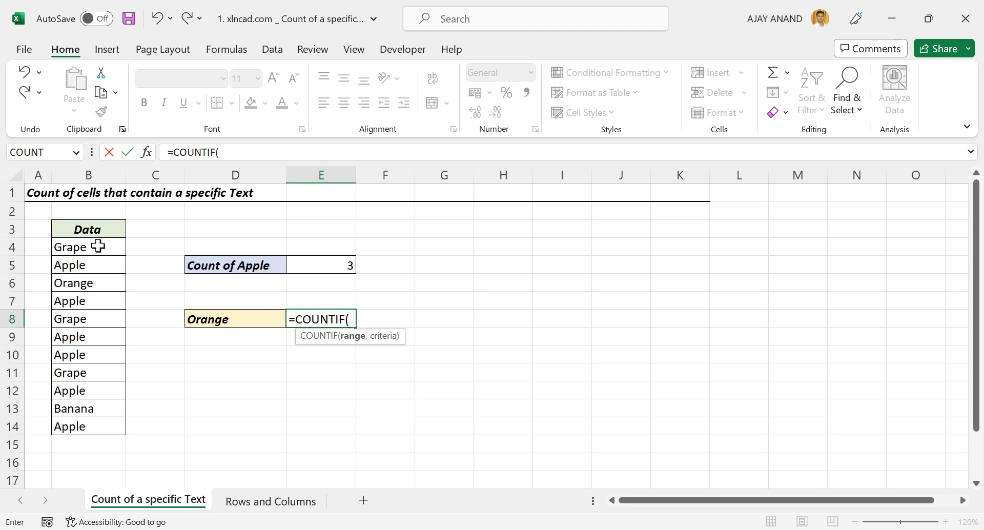
{"action": "left_click_drag", "start_coordinate": [97, 247], "coordinate": [104, 424]}
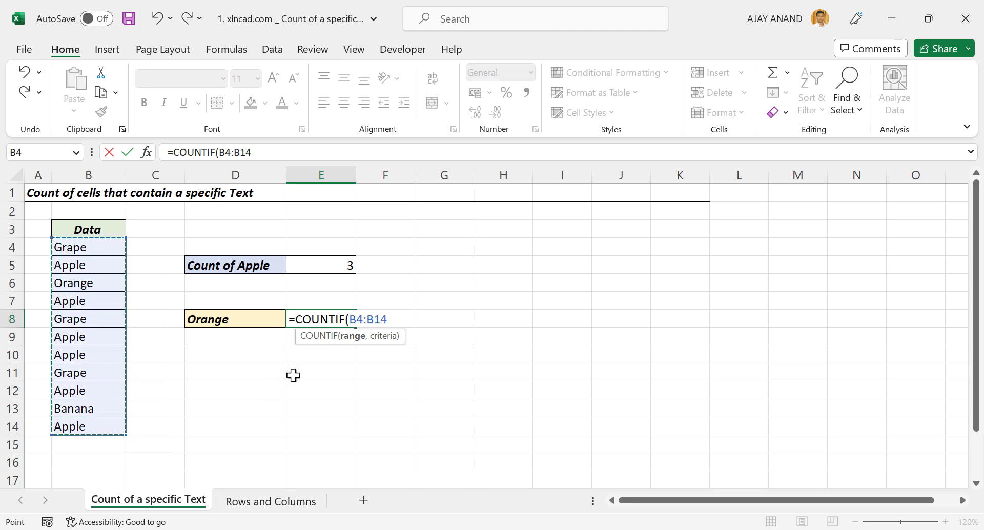
{"action": "type", "text": ","}
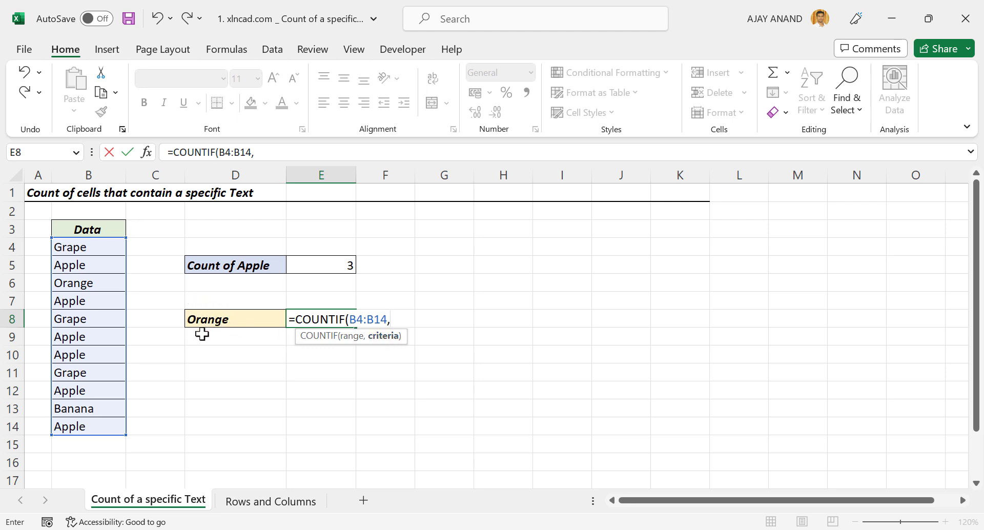
{"action": "left_click", "coordinate": [242, 319]}
{"action": "key", "text": "Return"}
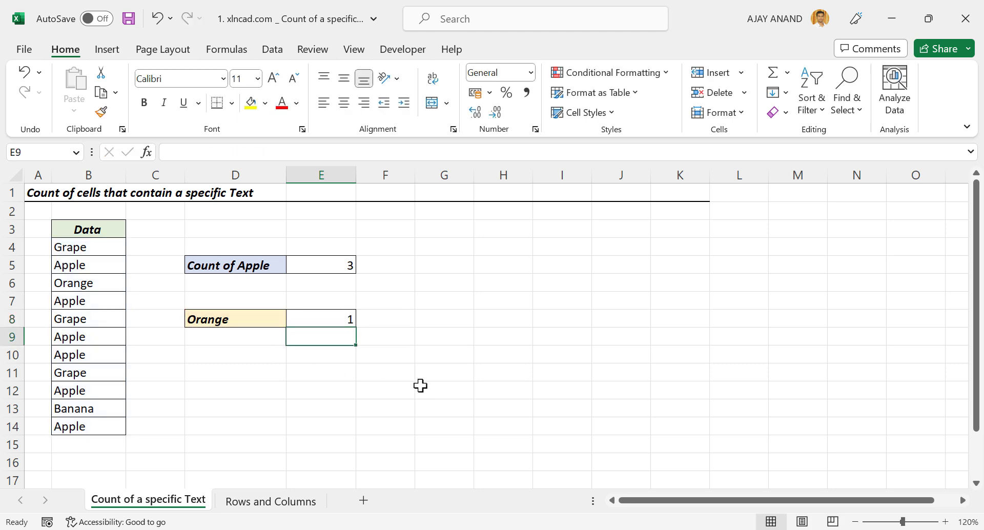
Step: Change the Apple entry in B10 to Orange
{"action": "left_click", "coordinate": [326, 320]}
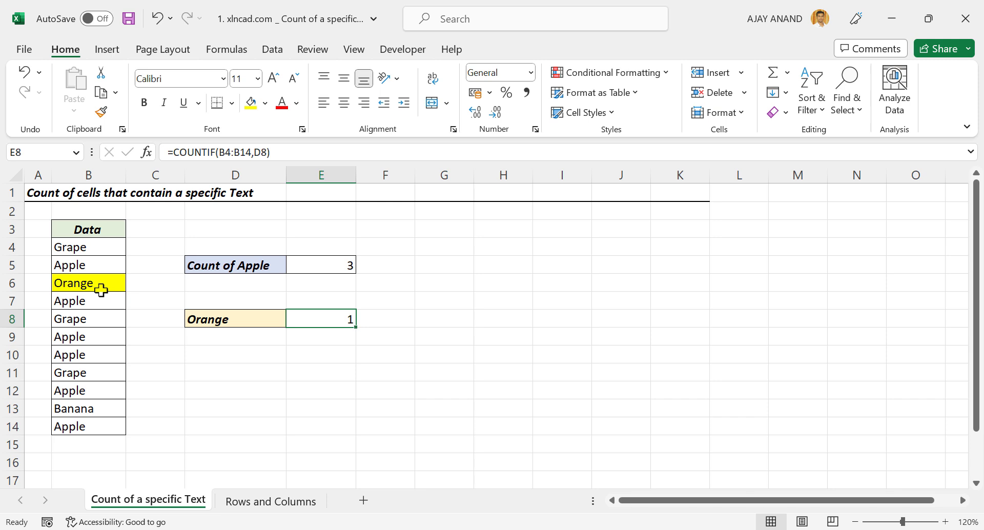
{"action": "left_click", "coordinate": [80, 355]}
{"action": "type", "text": "Oran"}
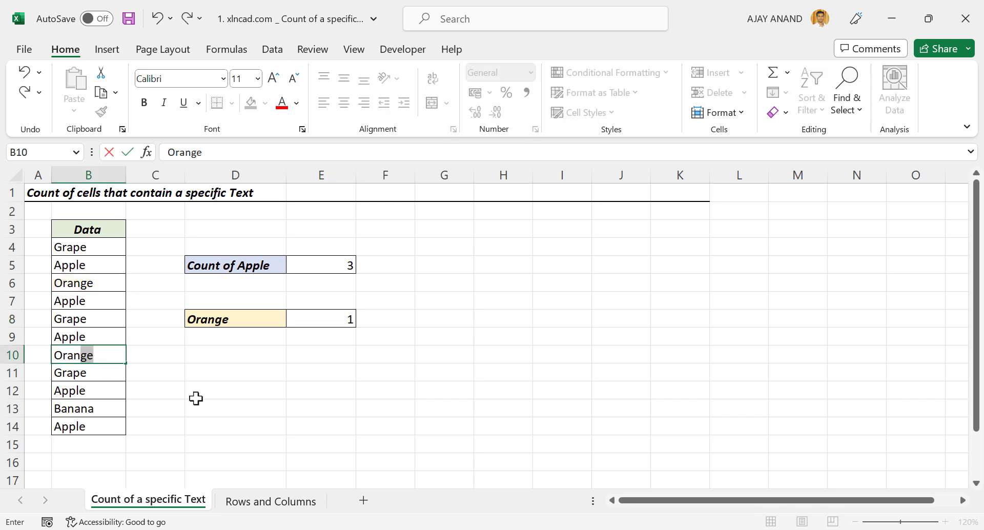
{"action": "key", "text": "Return"}
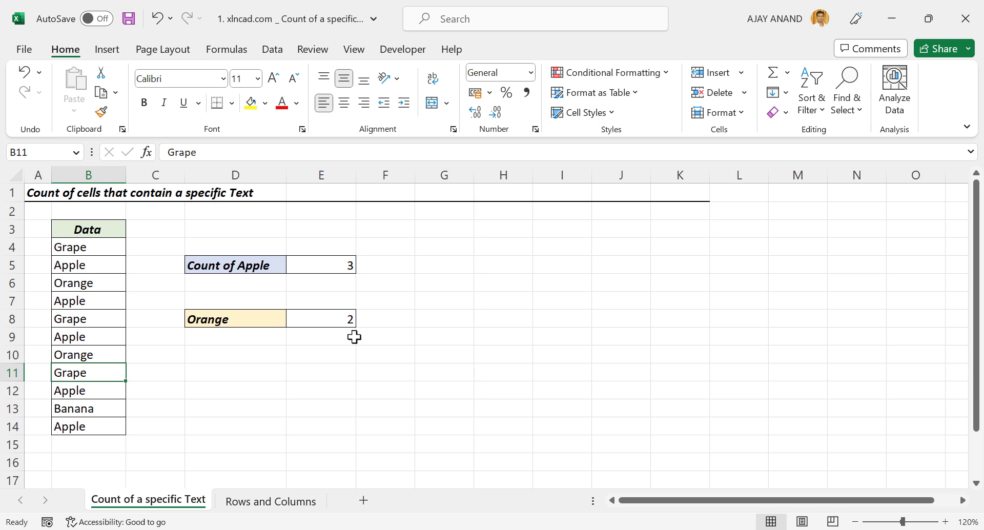
Step: Set the D8 criterion to Grape, then Apple so E8 shows 5; go to Rows and Columns sheet
{"action": "left_click", "coordinate": [222, 321]}
{"action": "type", "text": "G"}
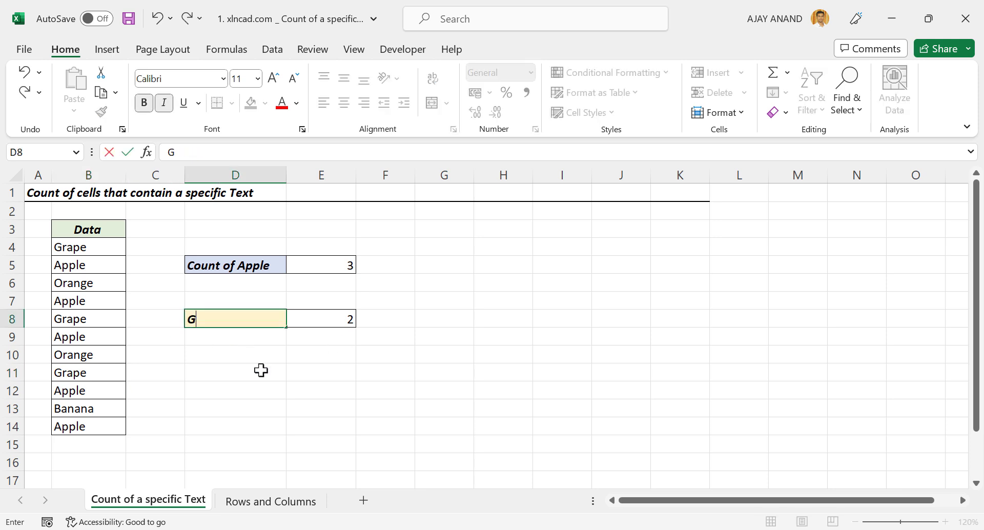
{"action": "type", "text": "rape"}
{"action": "key", "text": "ctrl+Return"}
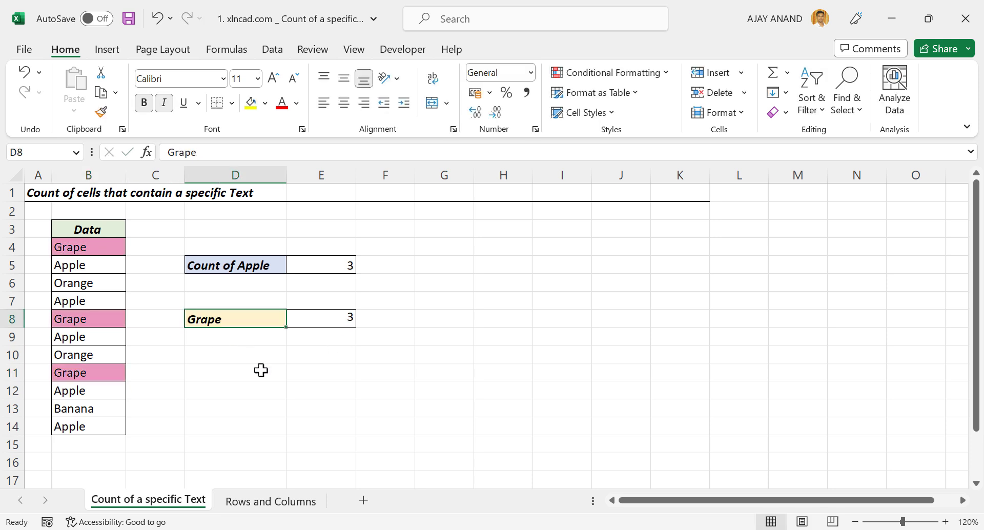
{"action": "type", "text": "Appl"}
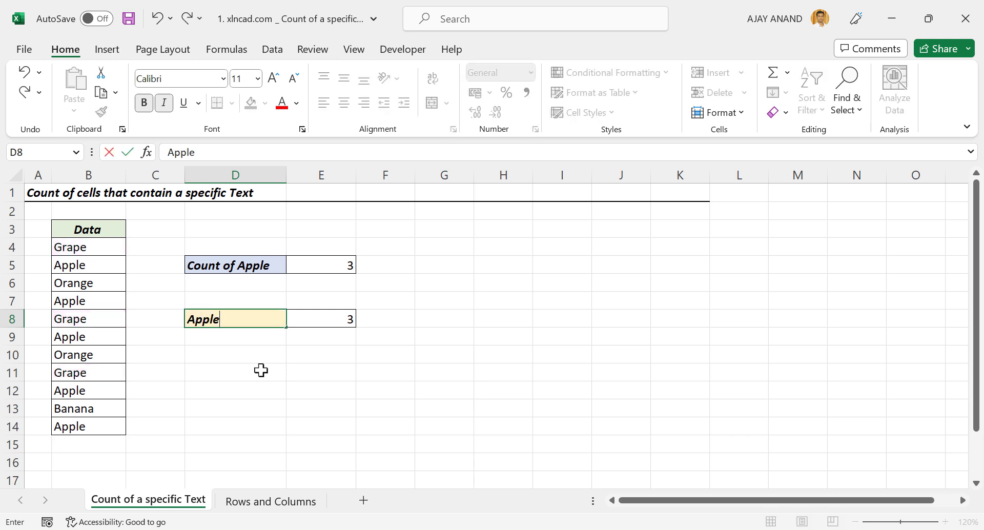
{"action": "type", "text": "e"}
{"action": "key", "text": "ctrl+Return"}
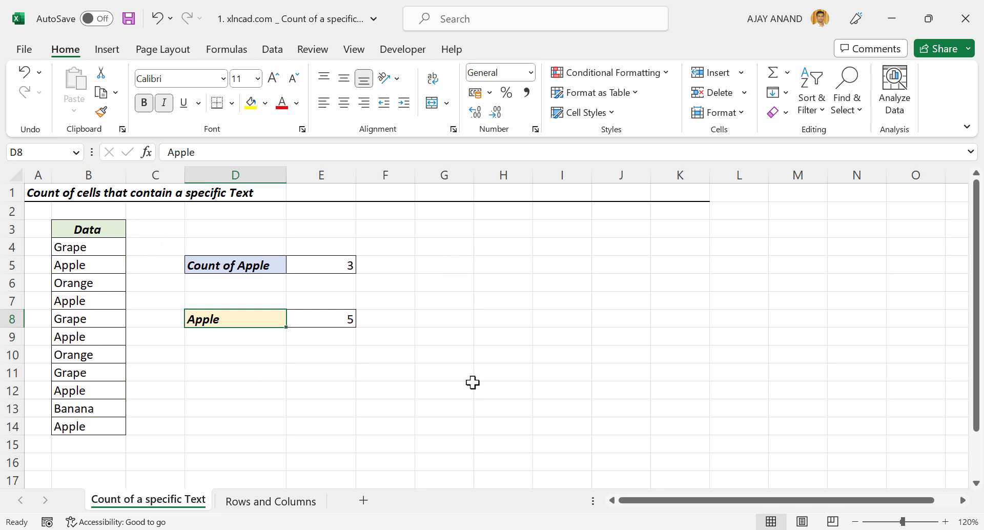
{"action": "left_click", "coordinate": [265, 502]}
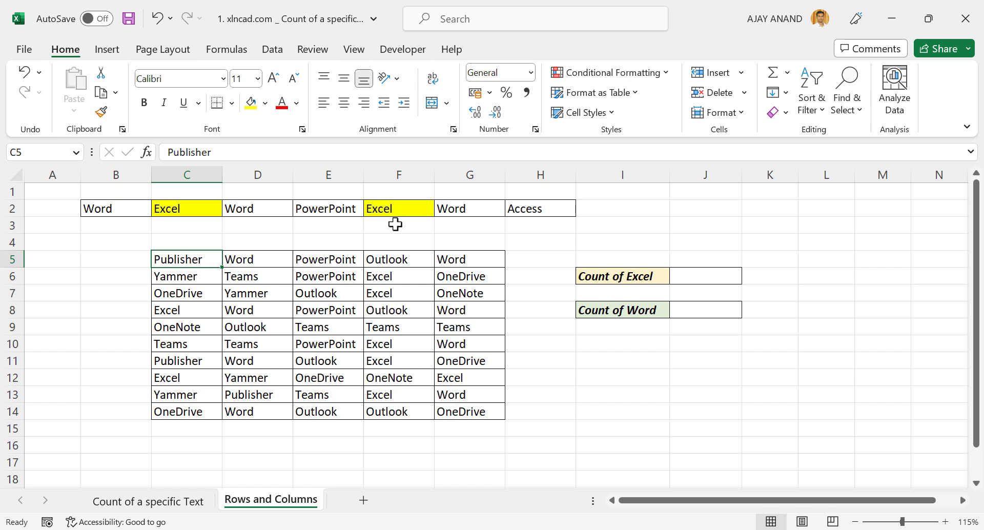
Step: Enter =COUNTIF(B2:H2,"Excel") in J6, giving a Count of Excel of 2
{"action": "left_click", "coordinate": [695, 279]}
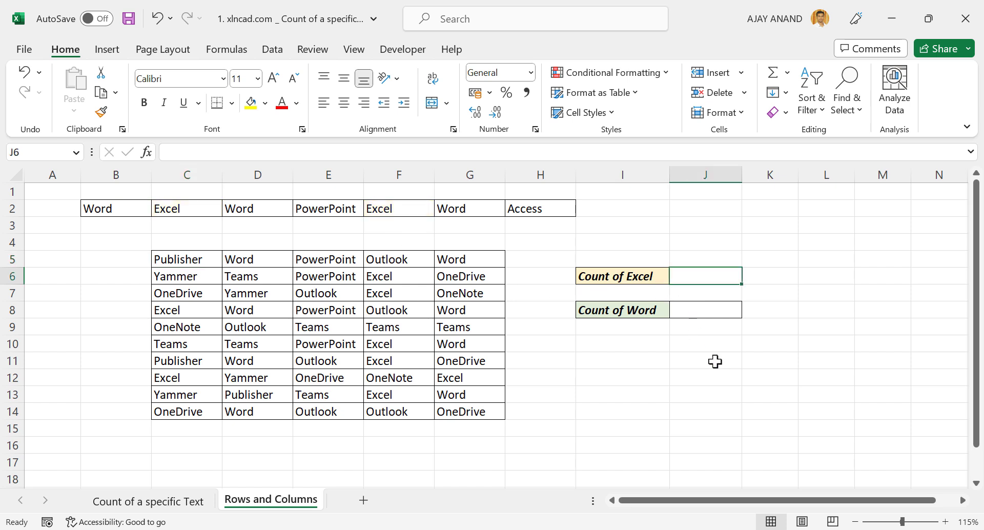
{"action": "type", "text": "="}
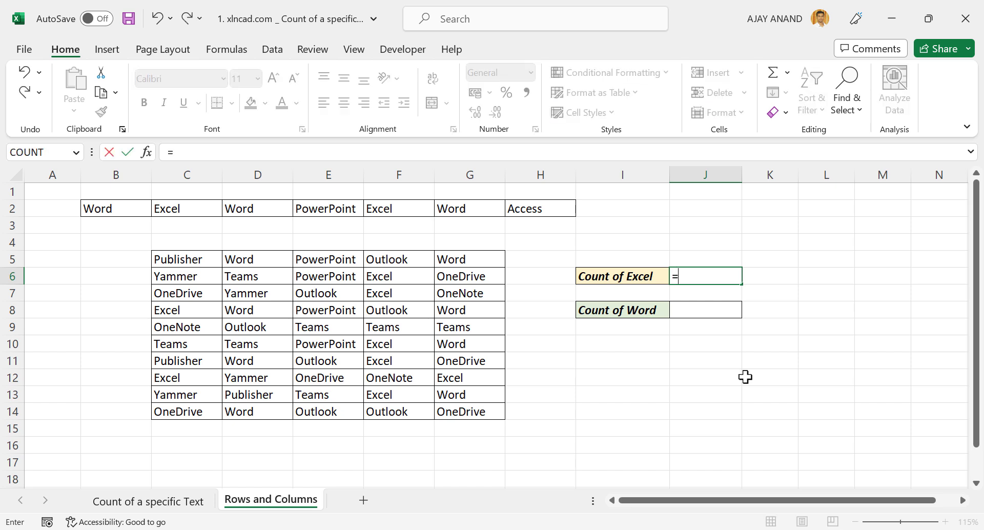
{"action": "type", "text": "COUNTIF"}
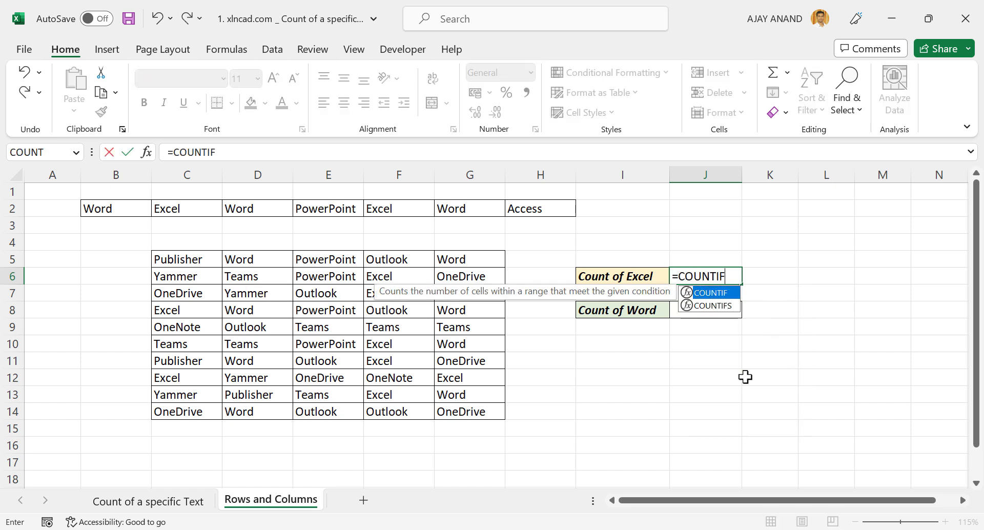
{"action": "type", "text": "("}
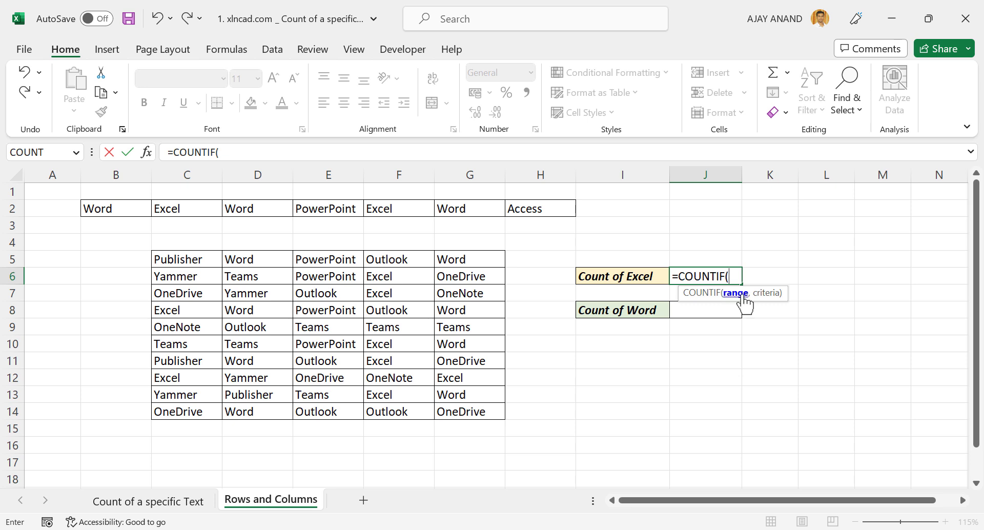
{"action": "left_click_drag", "start_coordinate": [129, 209], "coordinate": [544, 212]}
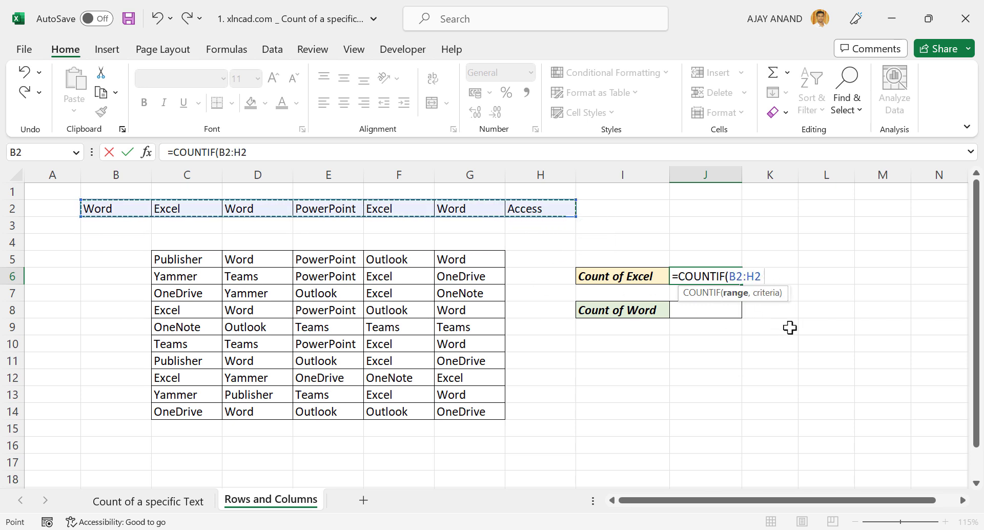
{"action": "type", "text": ","}
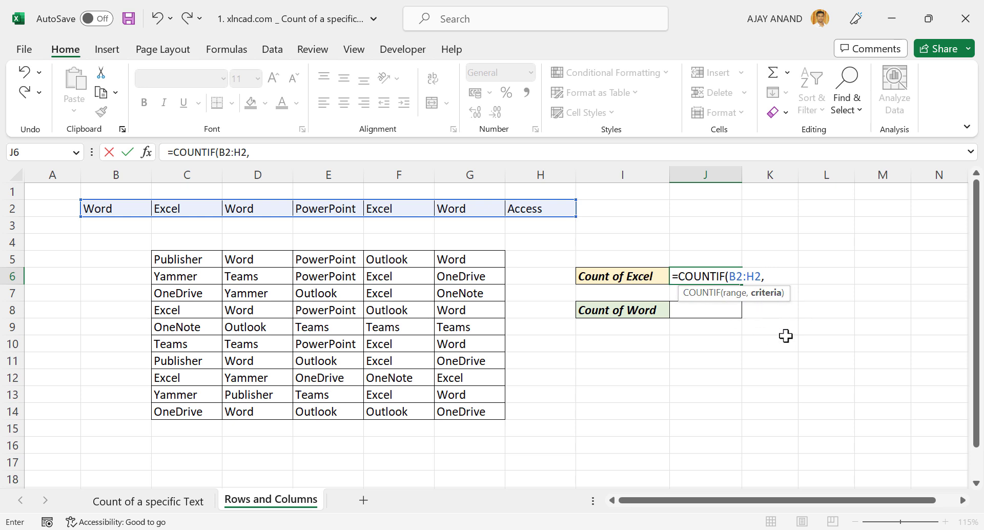
{"action": "type", "text": "\"Excel"}
{"action": "key", "text": "Return"}
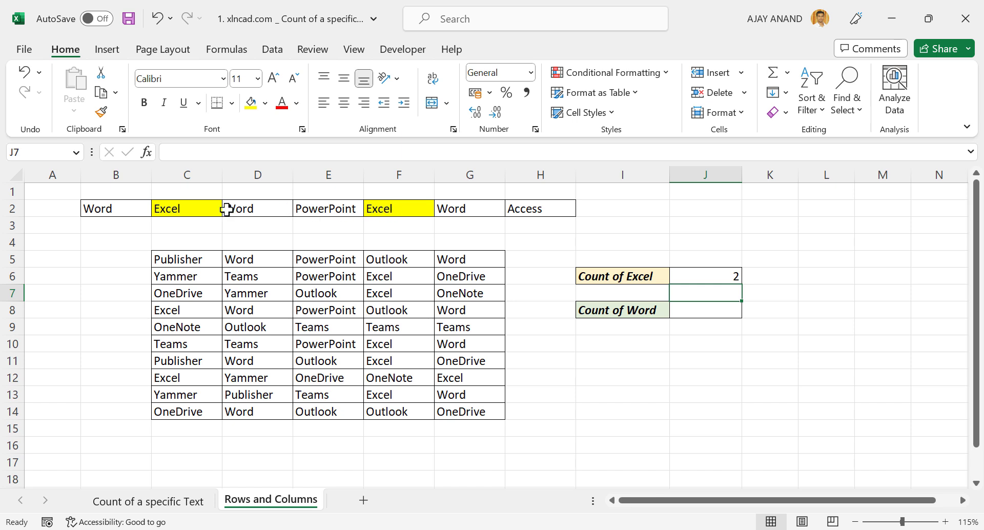
{"action": "left_click", "coordinate": [717, 276]}
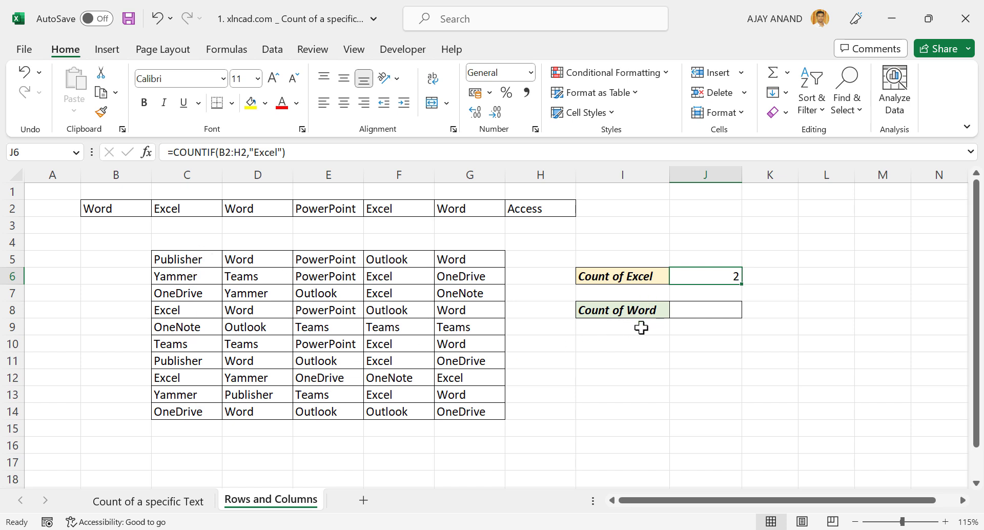
{"action": "left_click", "coordinate": [692, 312]}
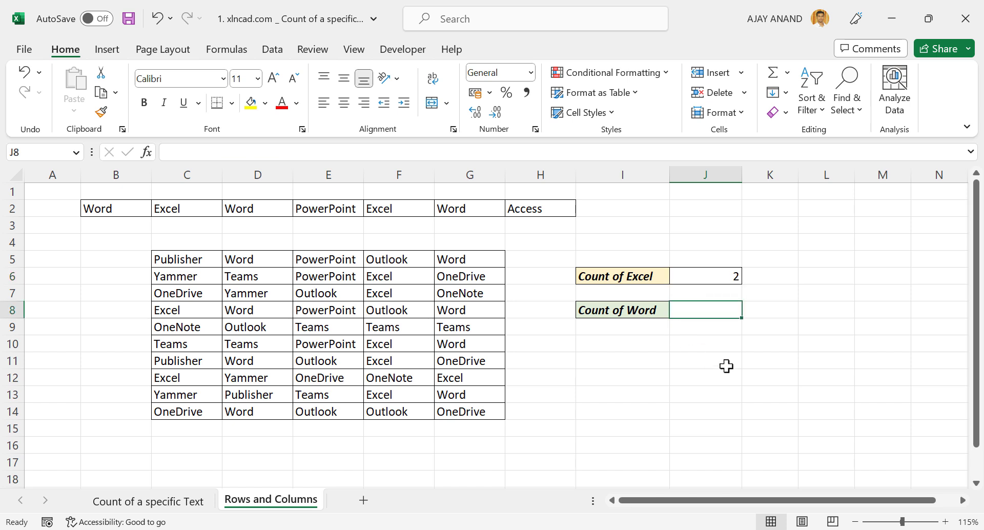
Step: Enter =COUNTIF(C5:G14,"Word") in J8 so Count of Word shows 8
{"action": "type", "text": "=COUNTIF"}
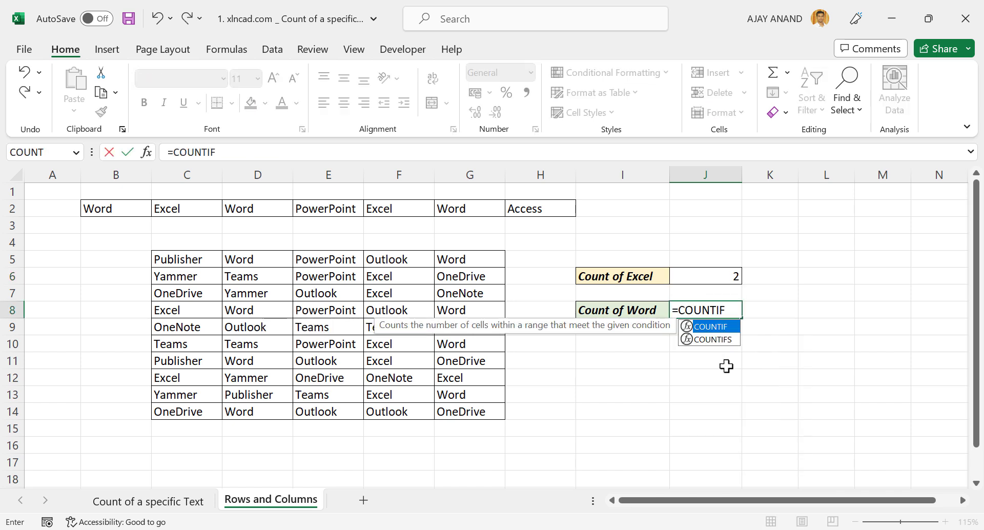
{"action": "type", "text": "("}
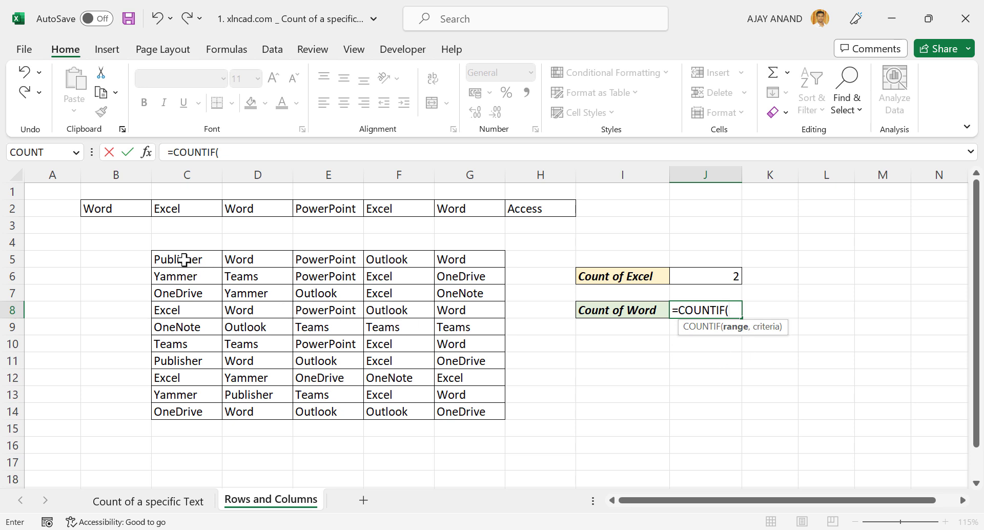
{"action": "left_click_drag", "start_coordinate": [190, 259], "coordinate": [460, 412]}
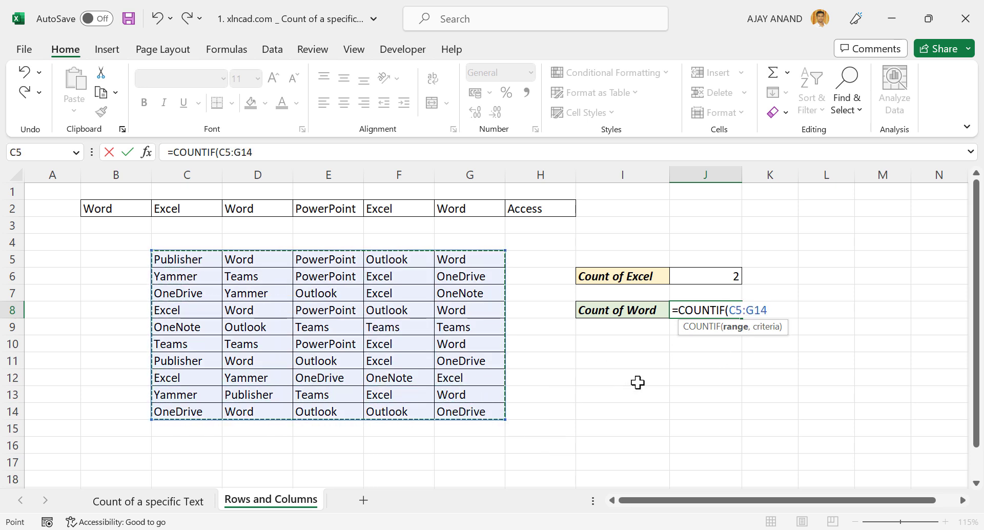
{"action": "type", "text": ",\"Word"}
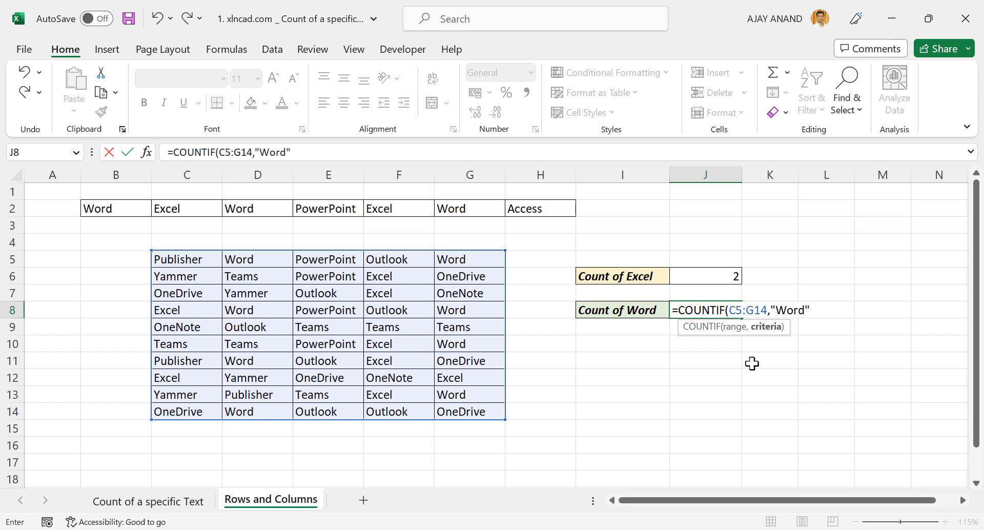
{"action": "key", "text": "Return"}
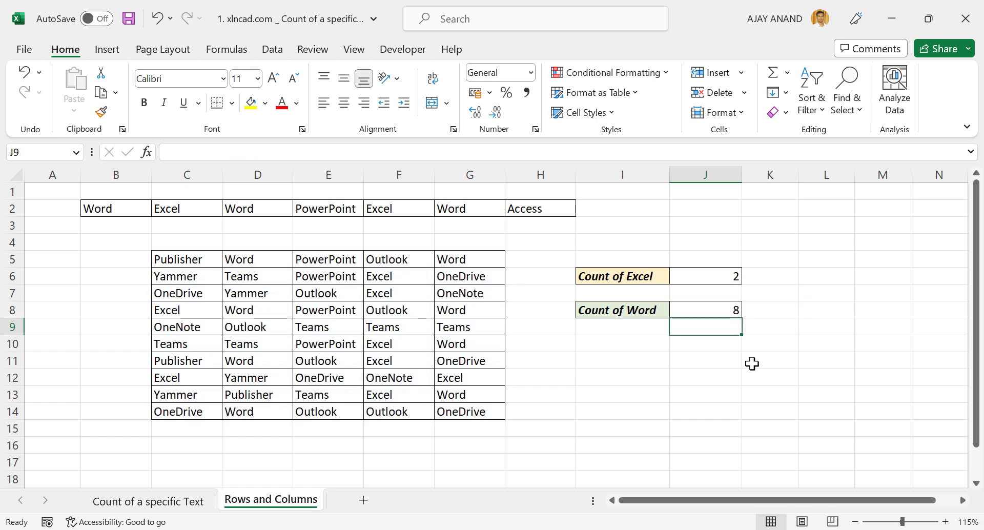
{"action": "left_click", "coordinate": [715, 309]}
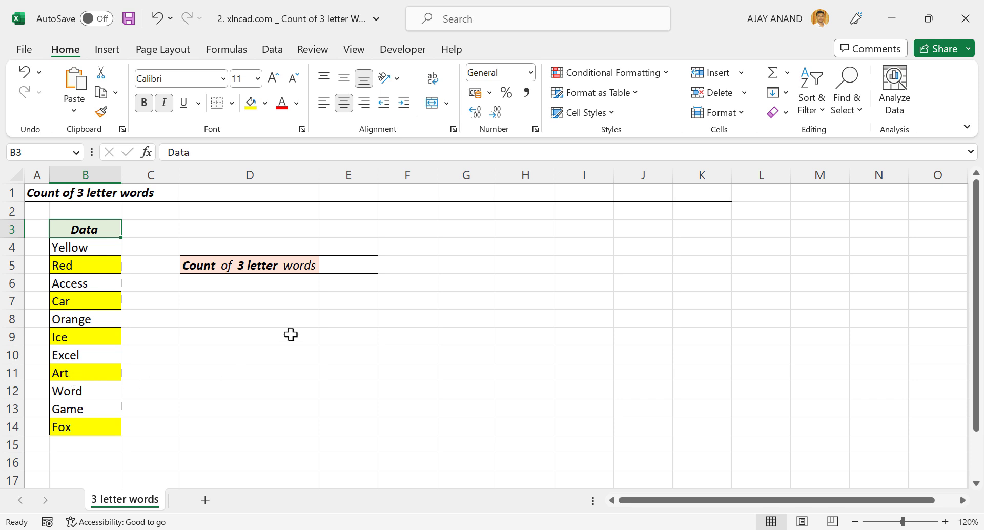
Step: Enter =COUNTIF(B4:B14,"???") in E5 to count three-letter words, giving 5
{"action": "left_click", "coordinate": [340, 265]}
{"action": "type", "text": "=COUNTIF"}
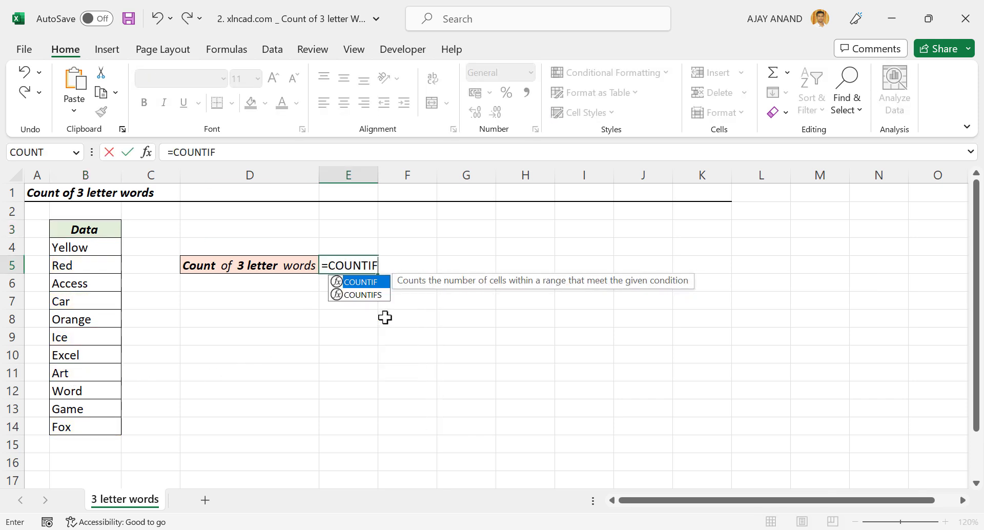
{"action": "type", "text": "("}
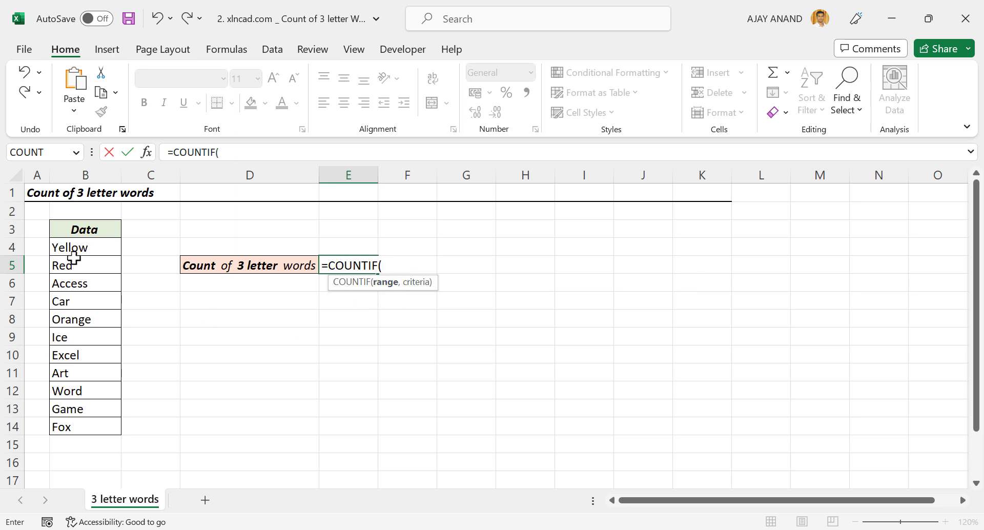
{"action": "left_click_drag", "start_coordinate": [72, 249], "coordinate": [76, 426]}
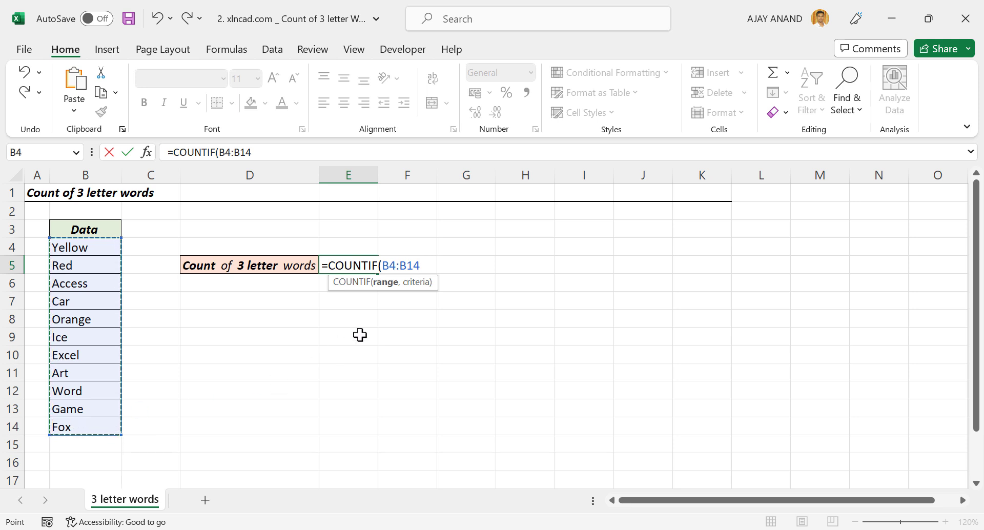
{"action": "type", "text": ","}
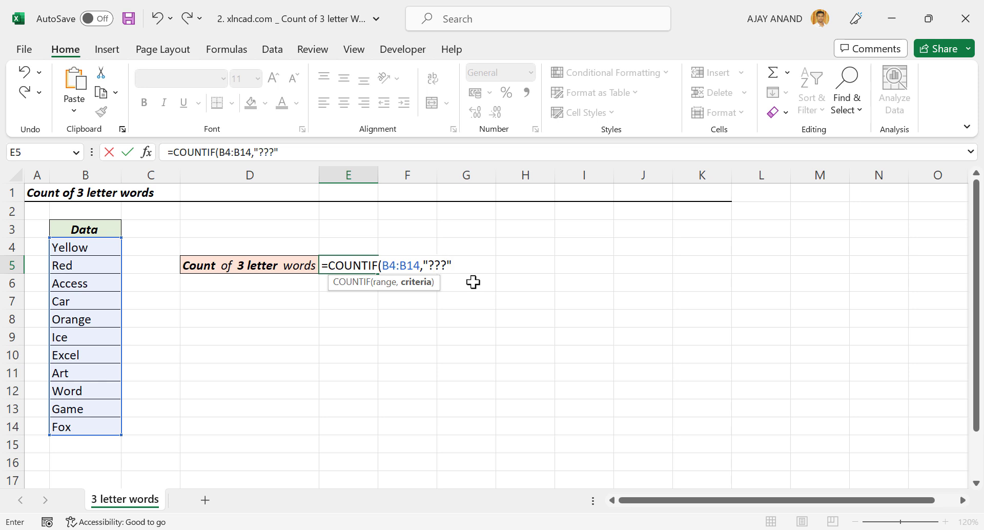
{"action": "type", "text": ")"}
{"action": "key", "text": "Return"}
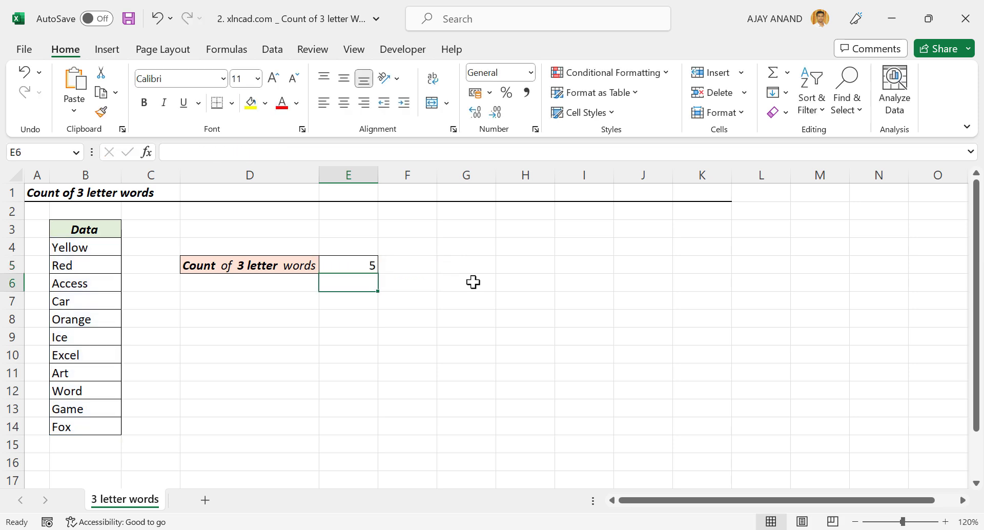
{"action": "left_click", "coordinate": [361, 265]}
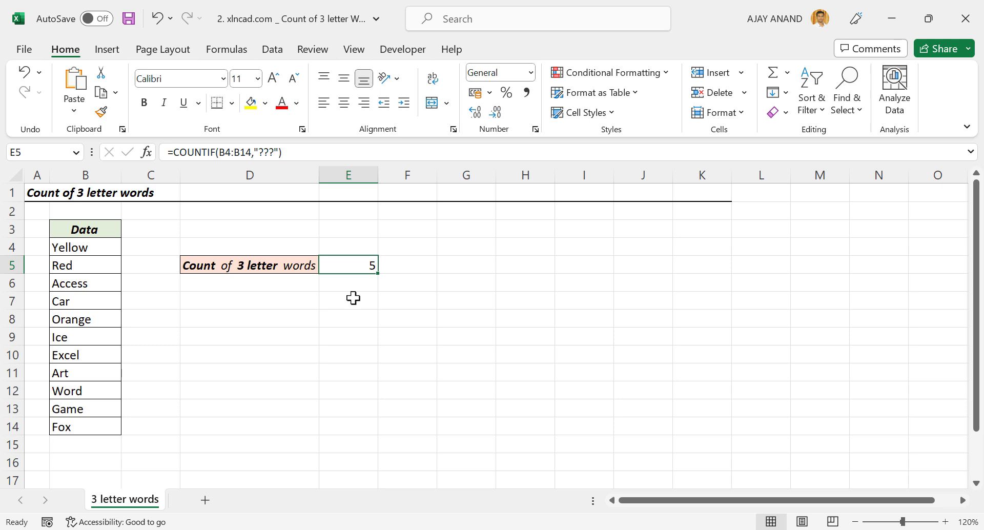
Step: Extend the E5 wildcard to "????" and then "?????" to count five-letter words
{"action": "left_click", "coordinate": [273, 149]}
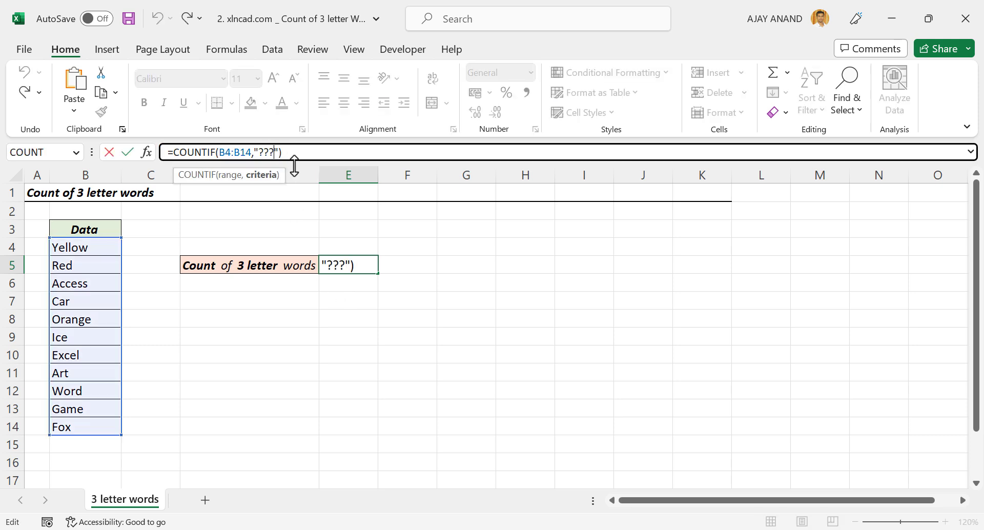
{"action": "type", "text": "?"}
{"action": "key", "text": "Return"}
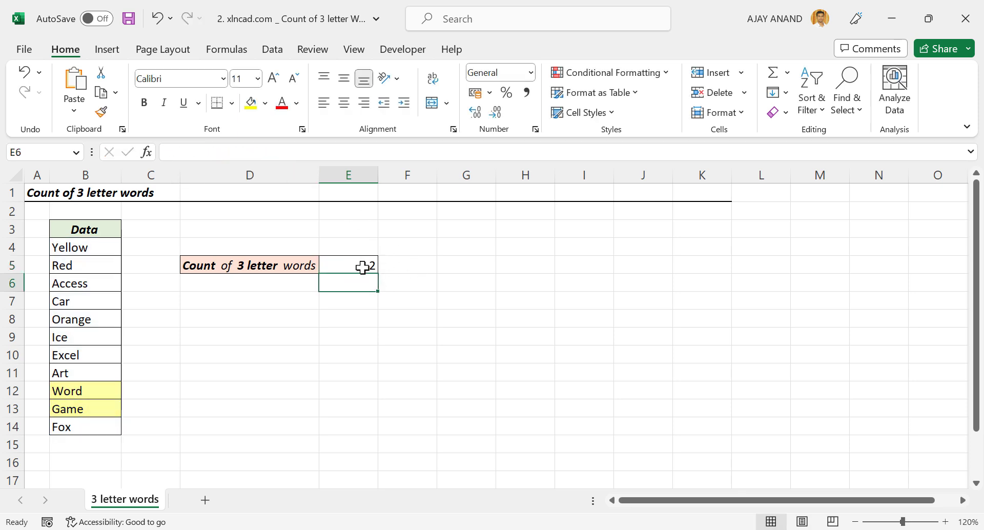
{"action": "left_click", "coordinate": [363, 266]}
{"action": "left_click", "coordinate": [279, 151]}
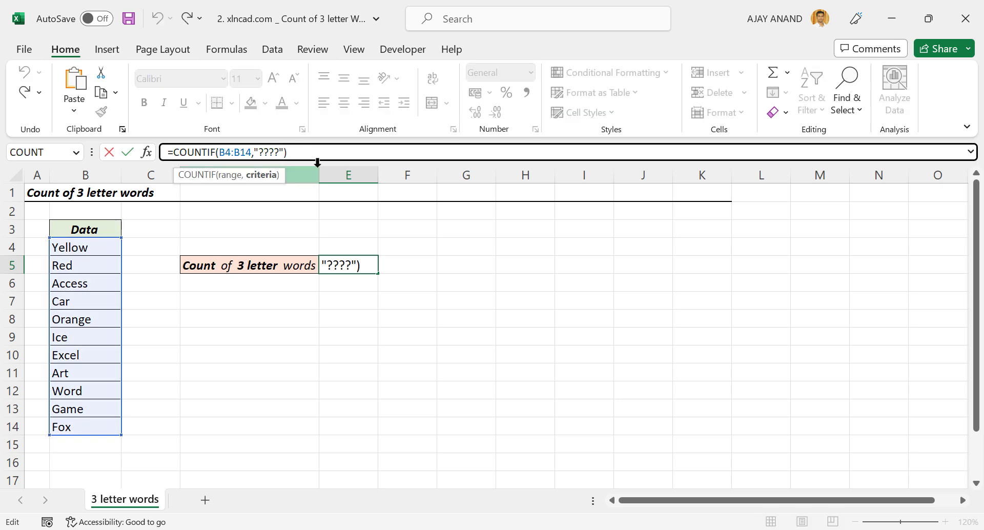
{"action": "type", "text": "?"}
{"action": "key", "text": "Return"}
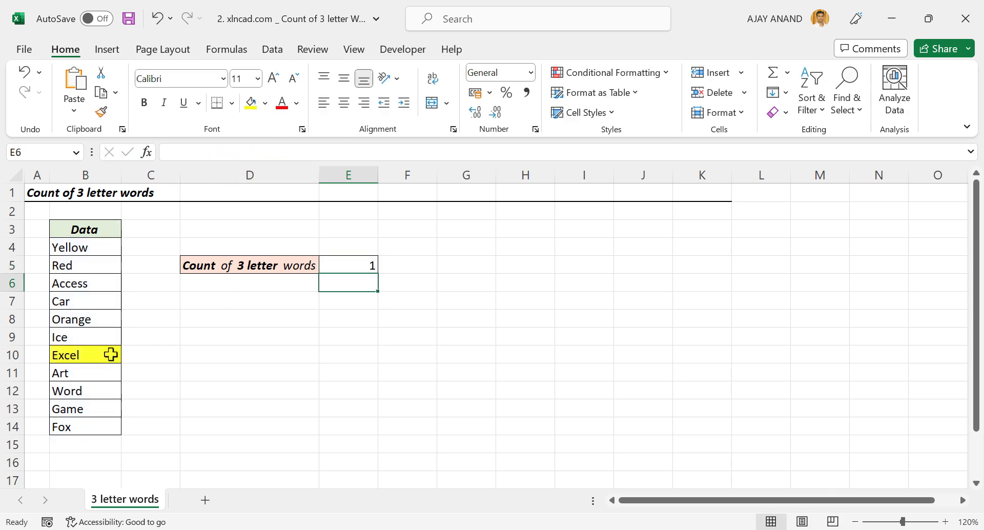
{"action": "left_click", "coordinate": [368, 262]}
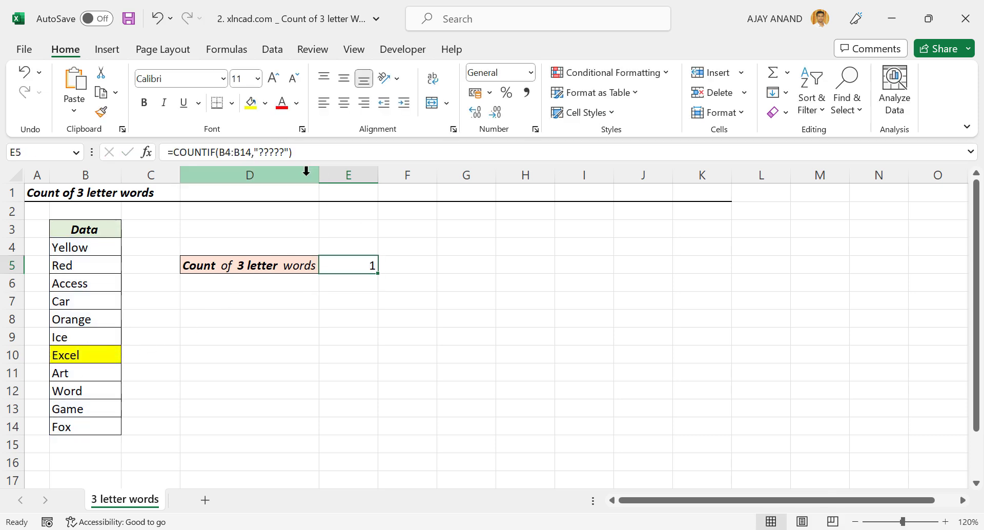
Step: Overwrite Red in B5 with March so the five-letter count reads 2
{"action": "left_click", "coordinate": [95, 266]}
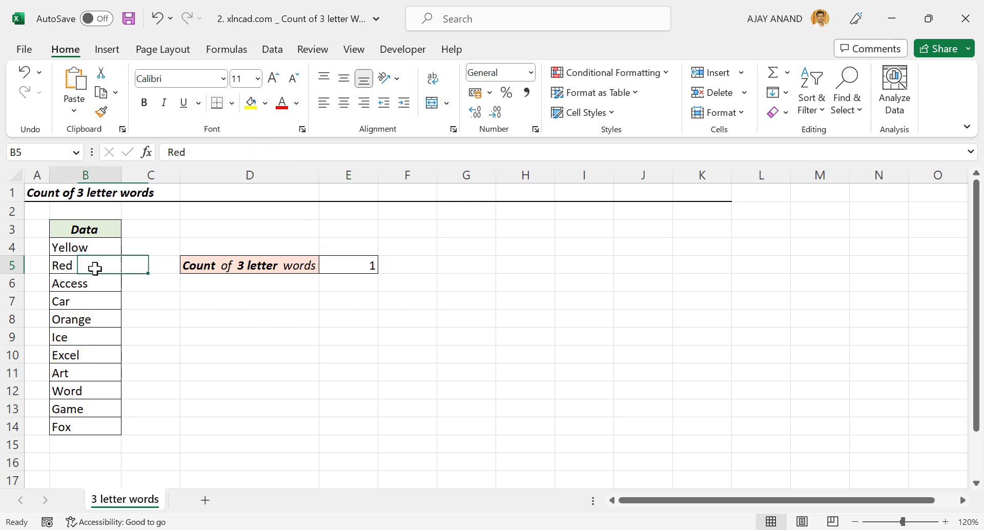
{"action": "type", "text": "March"}
{"action": "key", "text": "Return"}
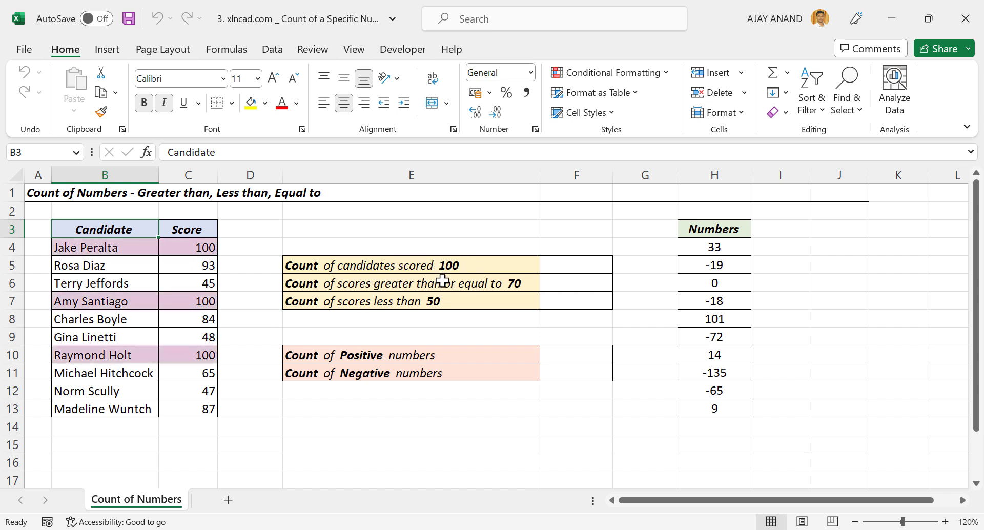
Step: Enter =COUNTIF(C4:C13,100) in F5 to count scores of 100
{"action": "left_click", "coordinate": [551, 271]}
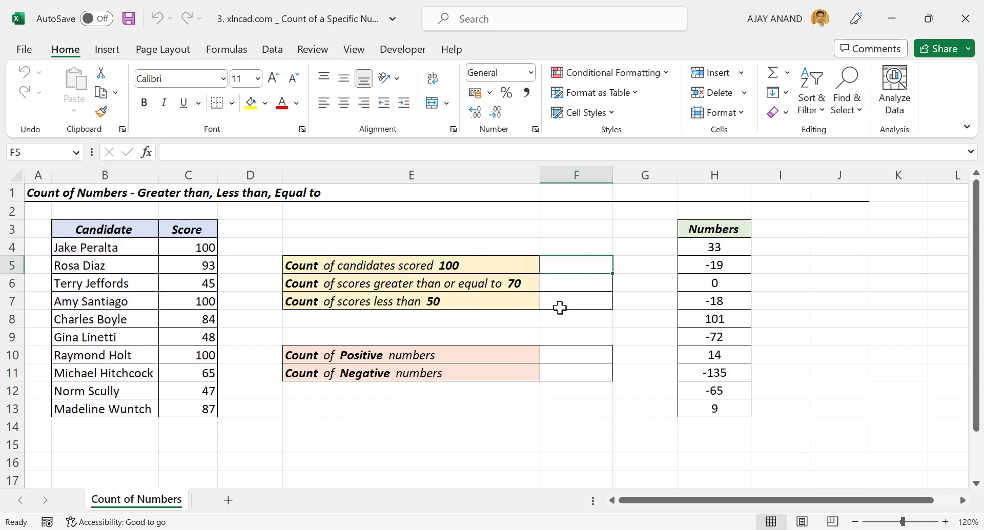
{"action": "type", "text": "="}
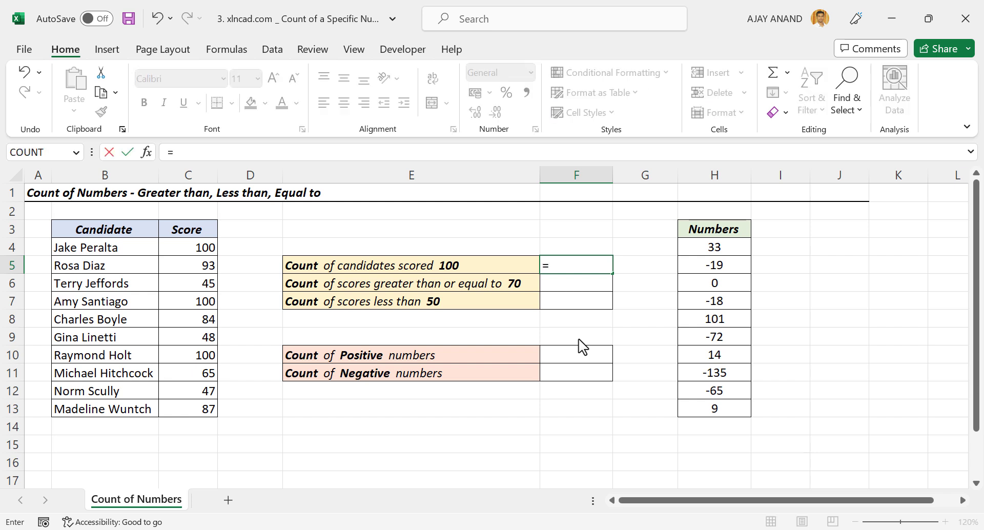
{"action": "type", "text": "COUNTIF"}
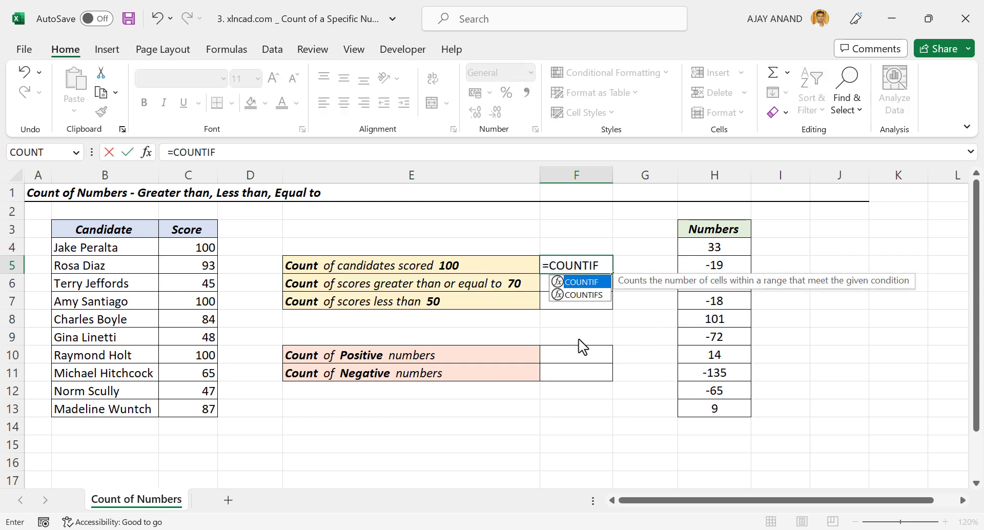
{"action": "type", "text": "("}
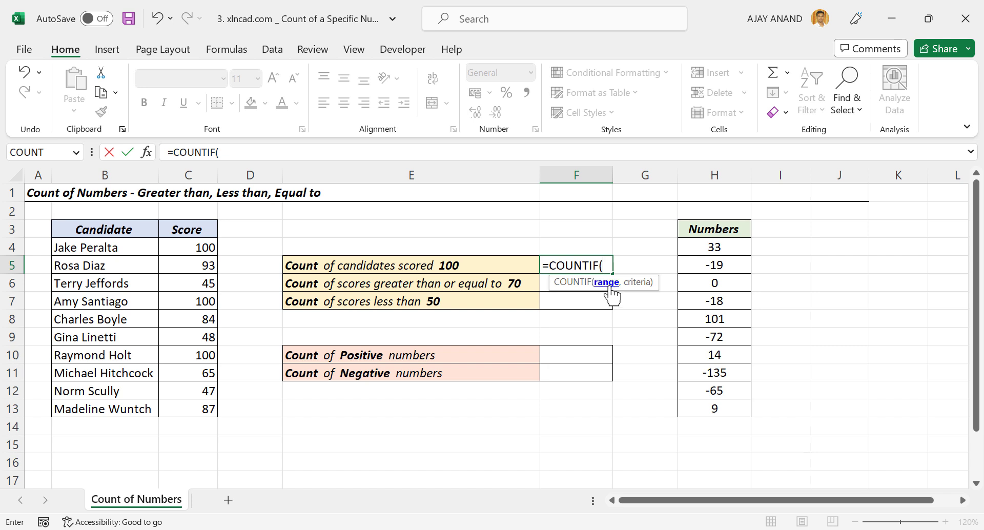
{"action": "left_click_drag", "start_coordinate": [194, 249], "coordinate": [198, 409]}
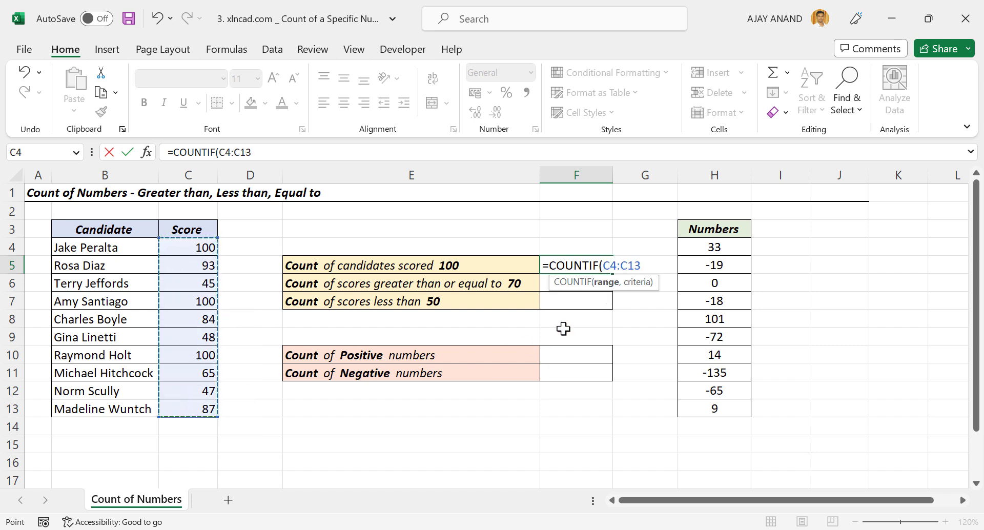
{"action": "type", "text": ",100"}
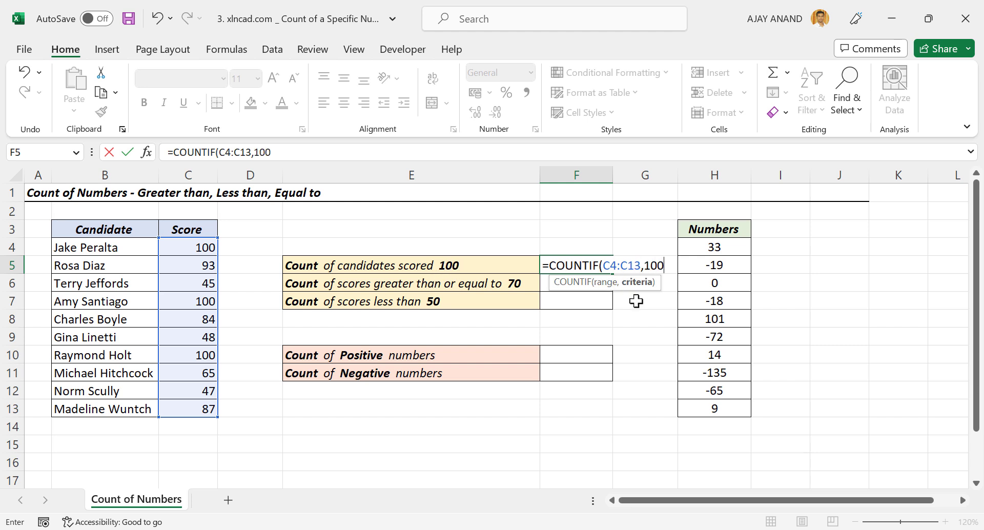
{"action": "key", "text": "Return"}
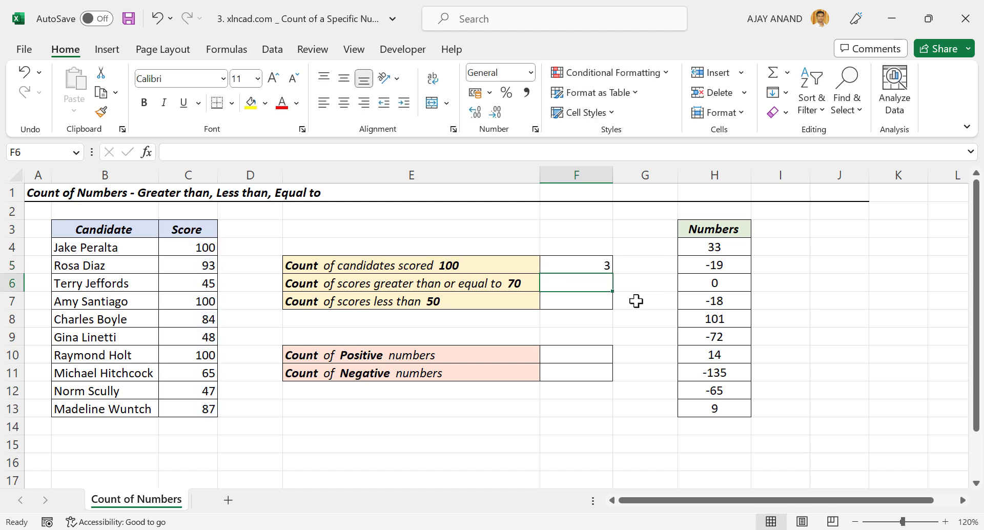
{"action": "left_click", "coordinate": [585, 268]}
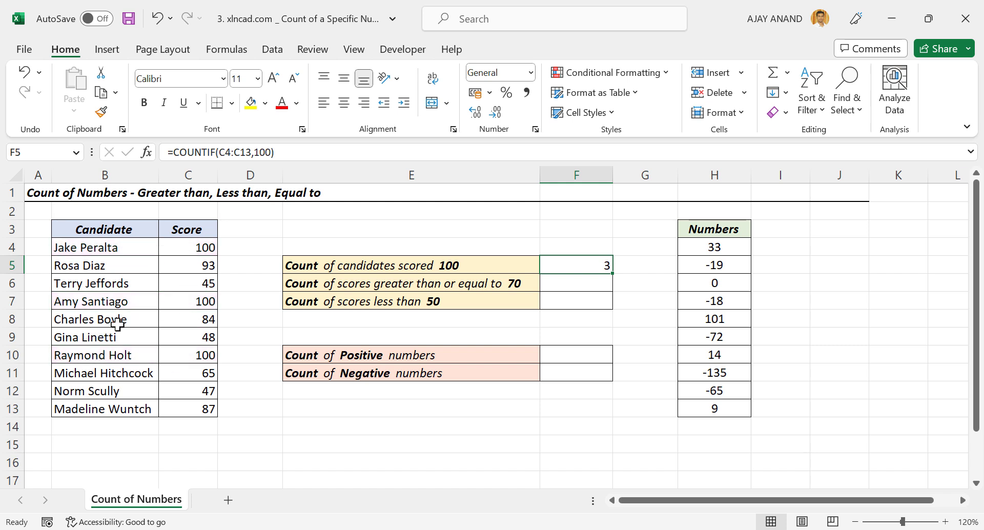
Step: Change the 84 score in C8 to 100 so the F5 count rises to 4
{"action": "left_click", "coordinate": [202, 319]}
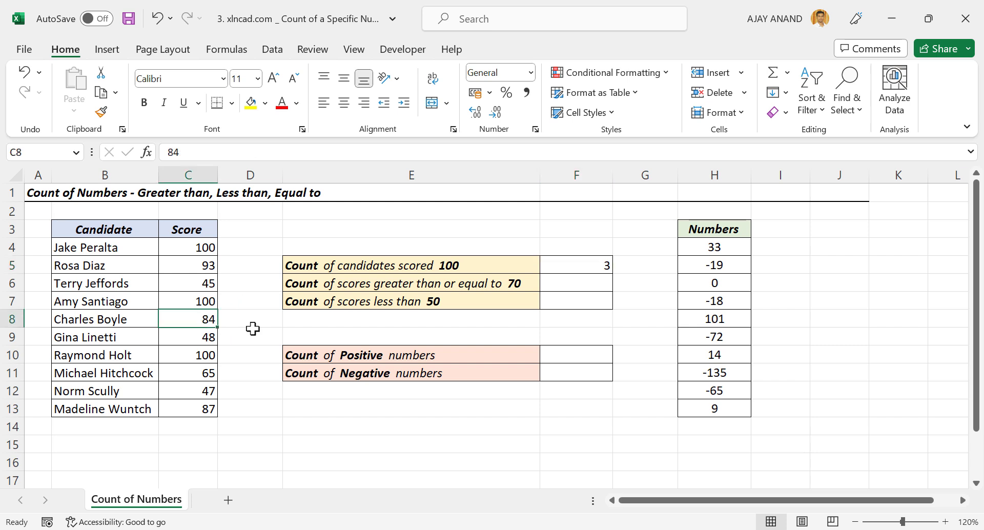
{"action": "type", "text": "100"}
{"action": "key", "text": "Return"}
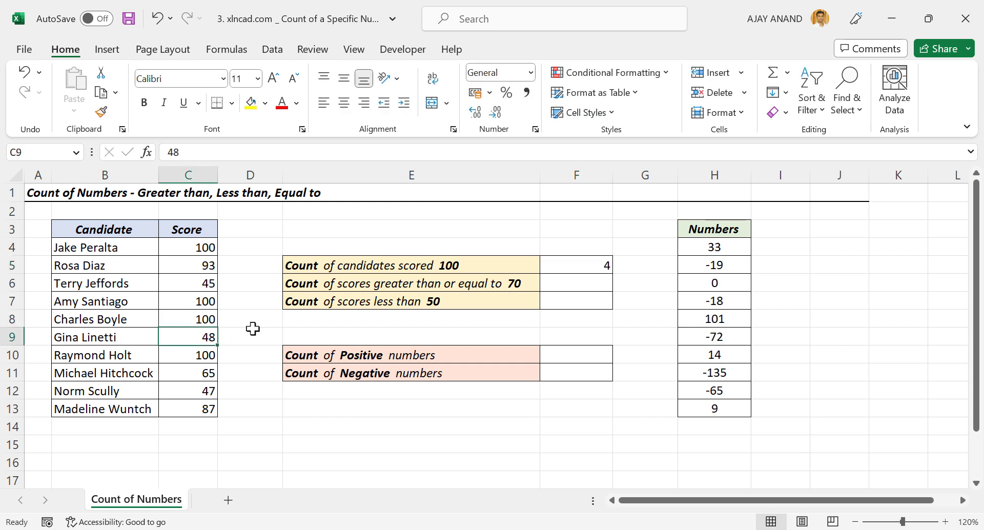
{"action": "left_click", "coordinate": [581, 265]}
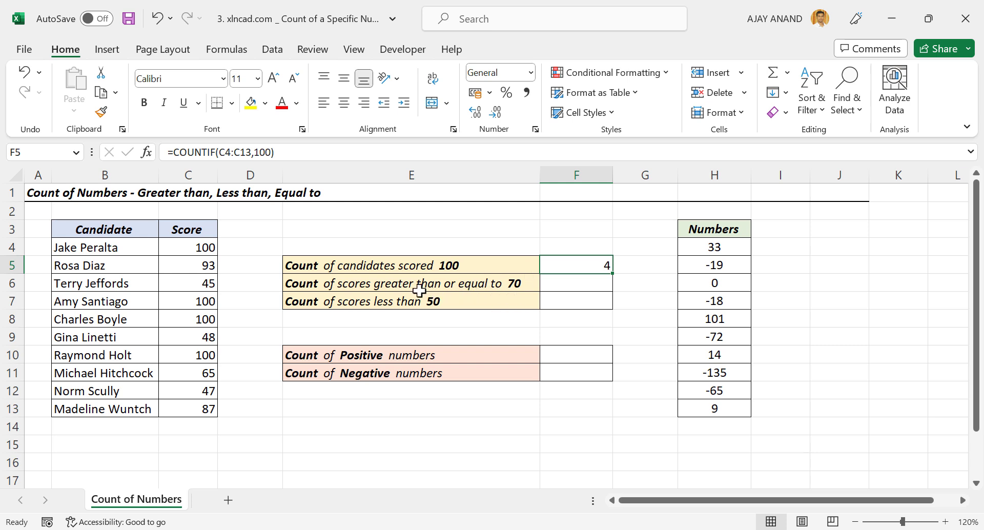
Step: Enter =COUNTIF(C4:C13,">=70") in F6 to count scores of at least 70, giving 6
{"action": "left_click", "coordinate": [564, 282]}
{"action": "type", "text": "="}
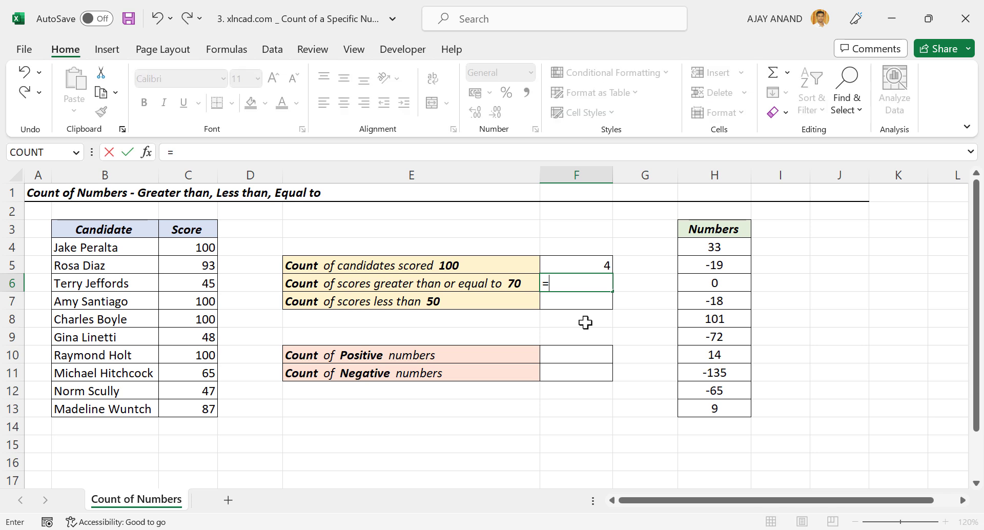
{"action": "type", "text": "COUNTIF"}
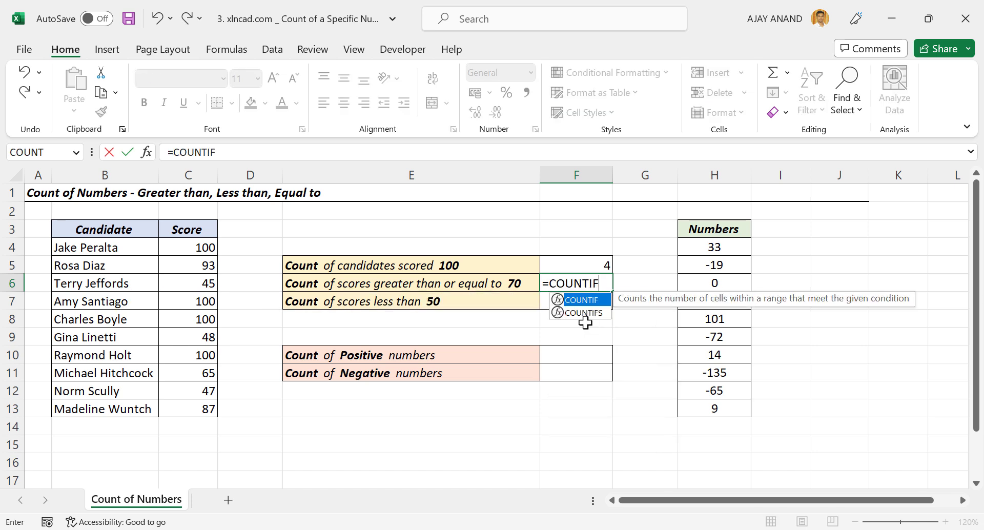
{"action": "type", "text": "("}
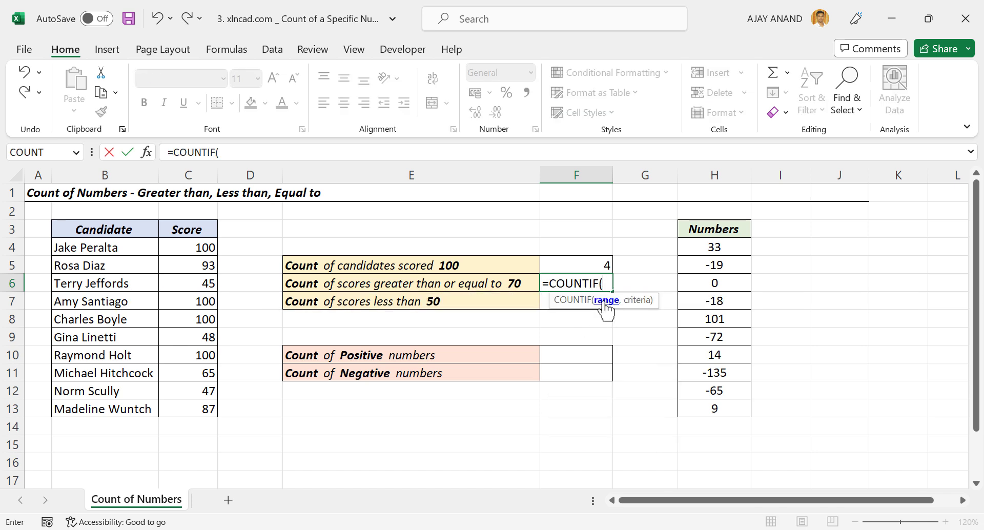
{"action": "left_click_drag", "start_coordinate": [184, 247], "coordinate": [203, 406]}
{"action": "type", "text": ",\">=70"}
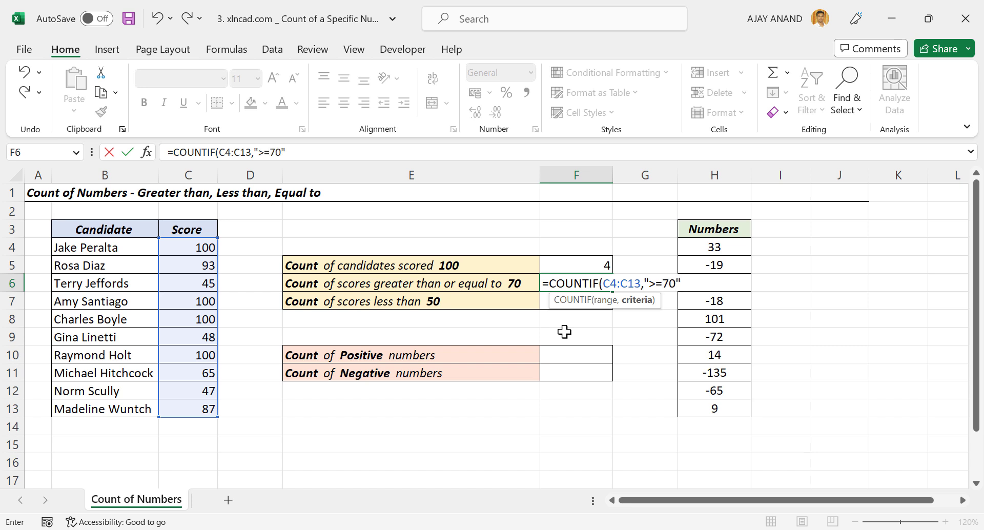
{"action": "key", "text": "Return"}
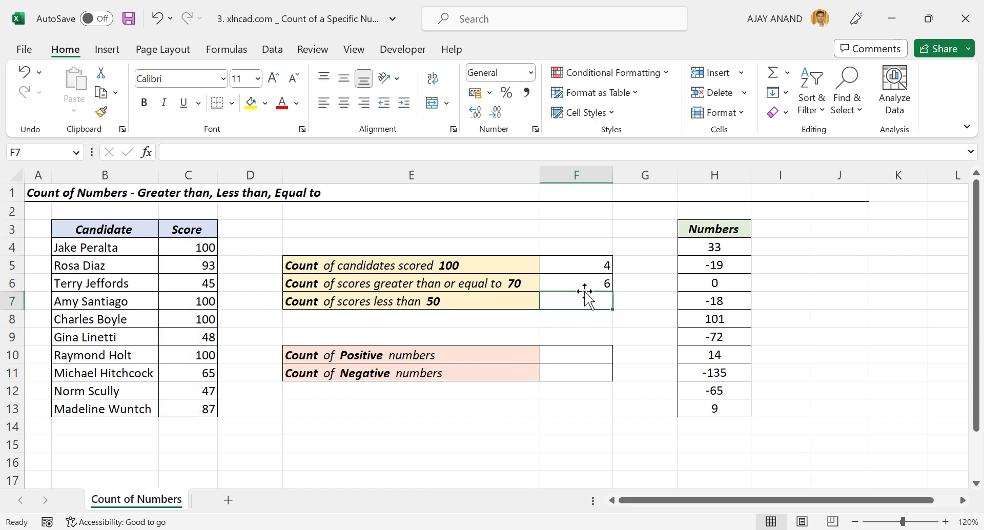
{"action": "key", "text": "Up"}
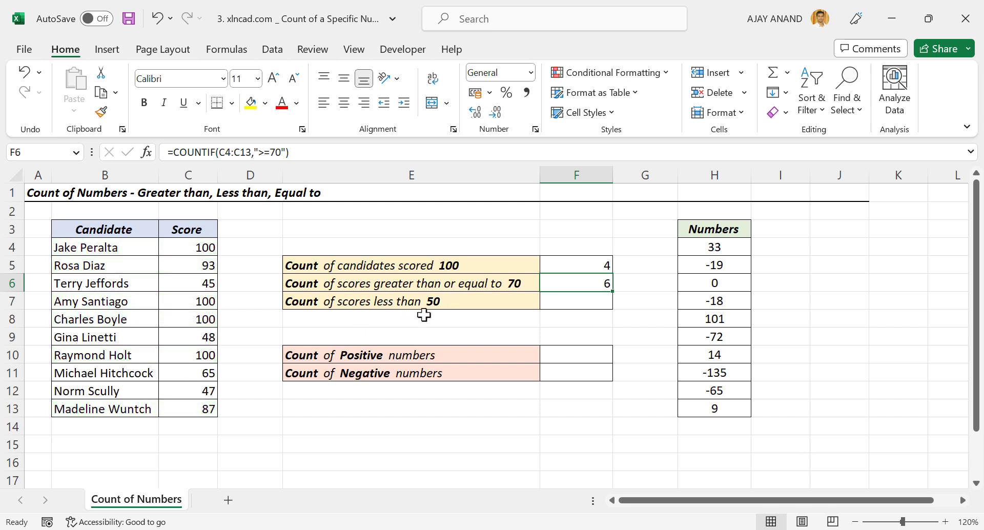
Step: Enter =COUNTIF(C4:C13,"<50") in F7 through the formula bar, returning 3
{"action": "left_click", "coordinate": [573, 303]}
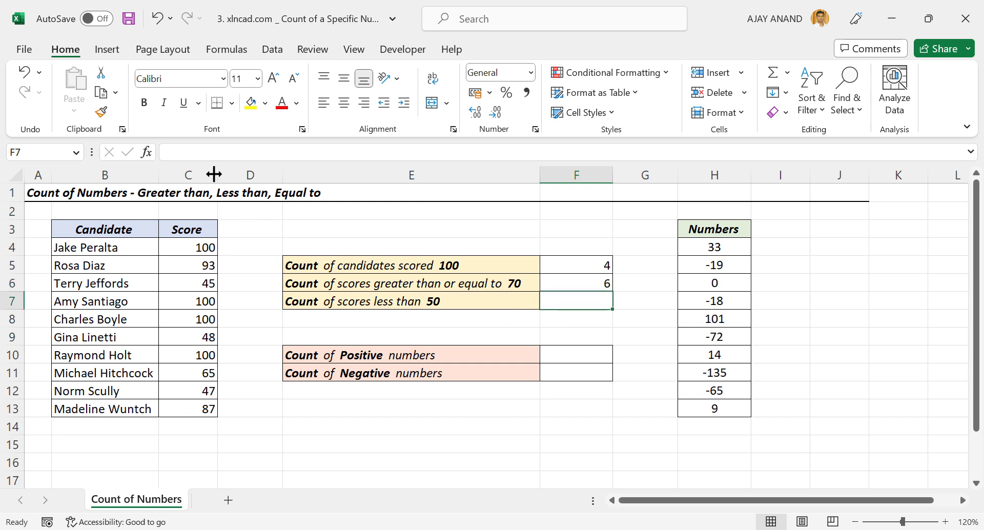
{"action": "left_click", "coordinate": [213, 151]}
{"action": "type", "text": "="}
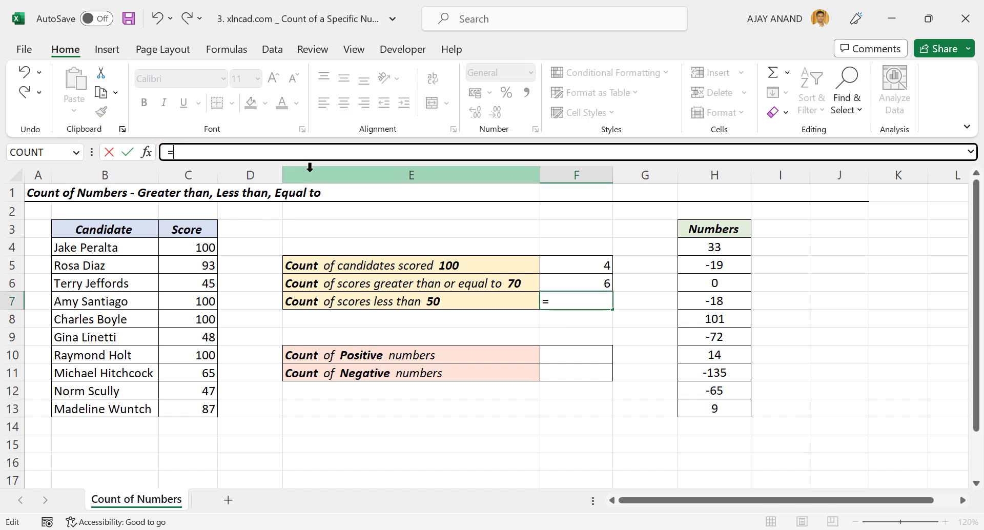
{"action": "type", "text": "COUNTIF"}
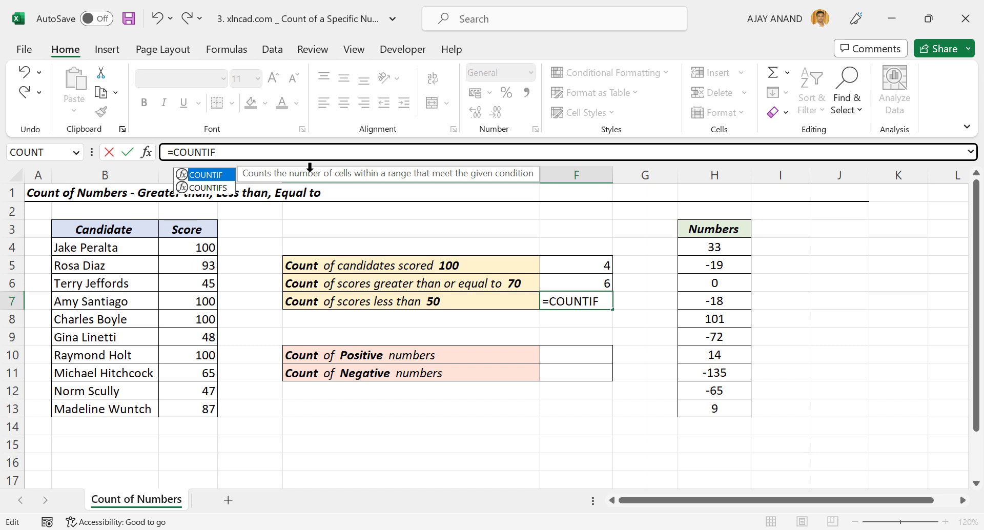
{"action": "type", "text": "("}
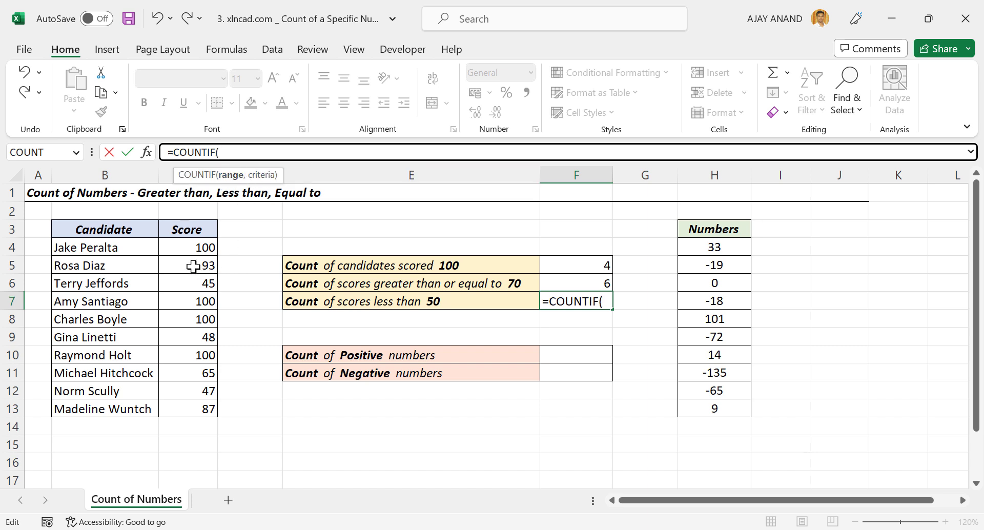
{"action": "left_click_drag", "start_coordinate": [180, 247], "coordinate": [189, 407]}
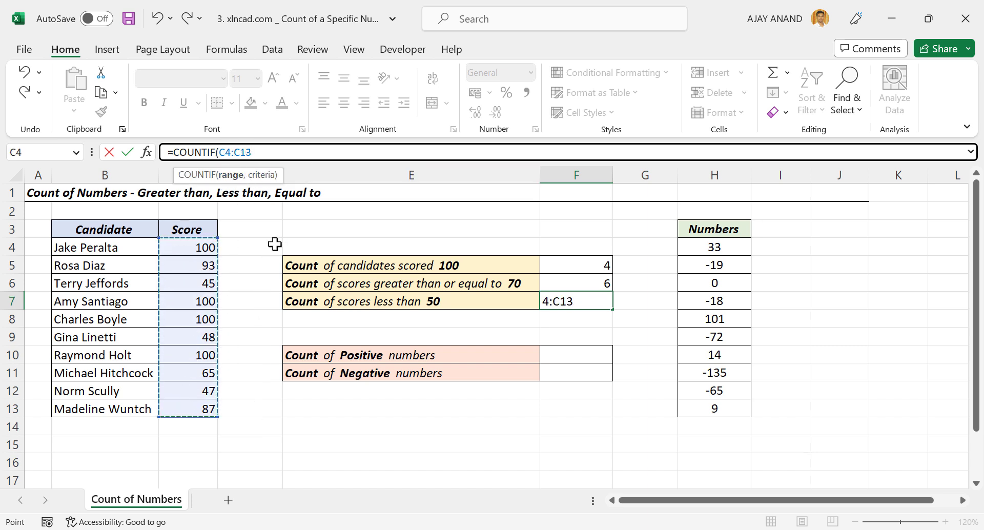
{"action": "type", "text": ",\"<50"}
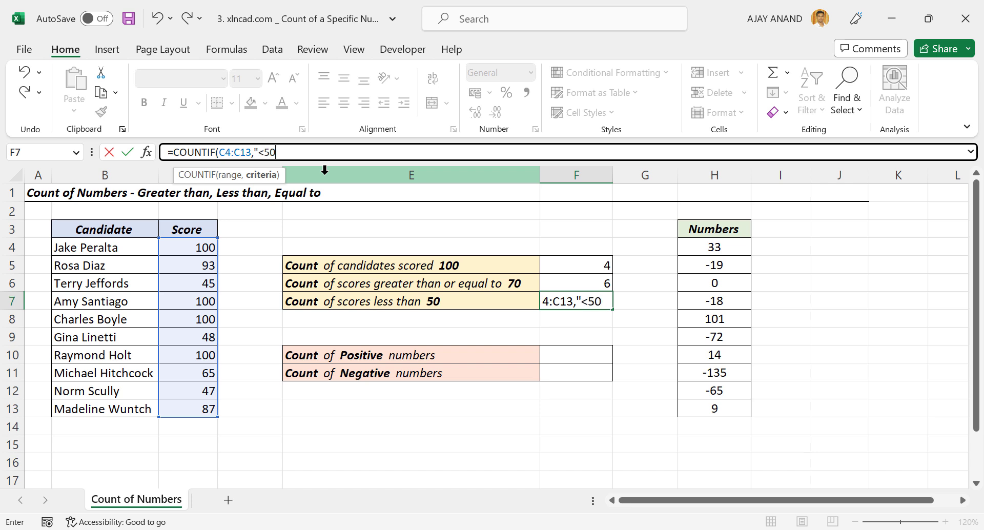
{"action": "key", "text": "Return"}
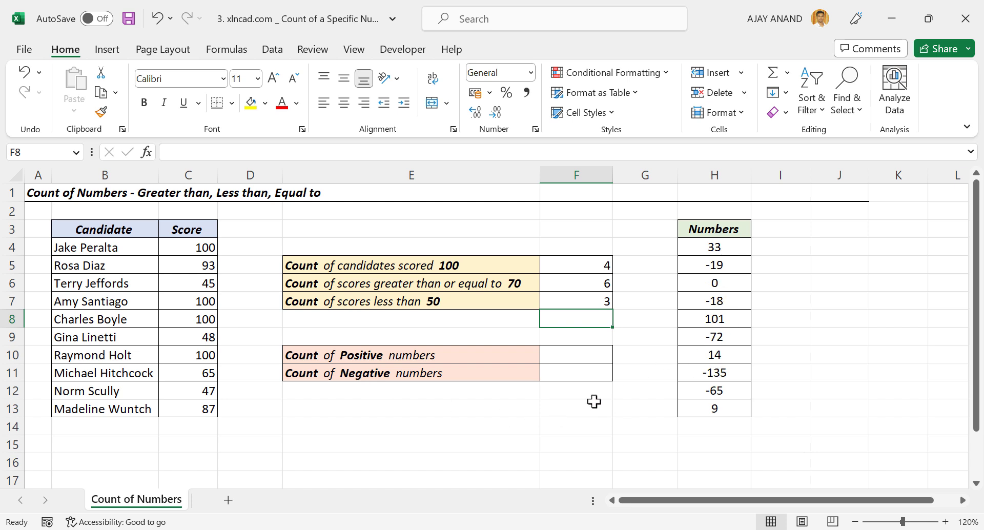
Step: Enter a COUNTIF formula on H4:H13 in F10 to count the positive numbers, giving 4
{"action": "left_click", "coordinate": [574, 354]}
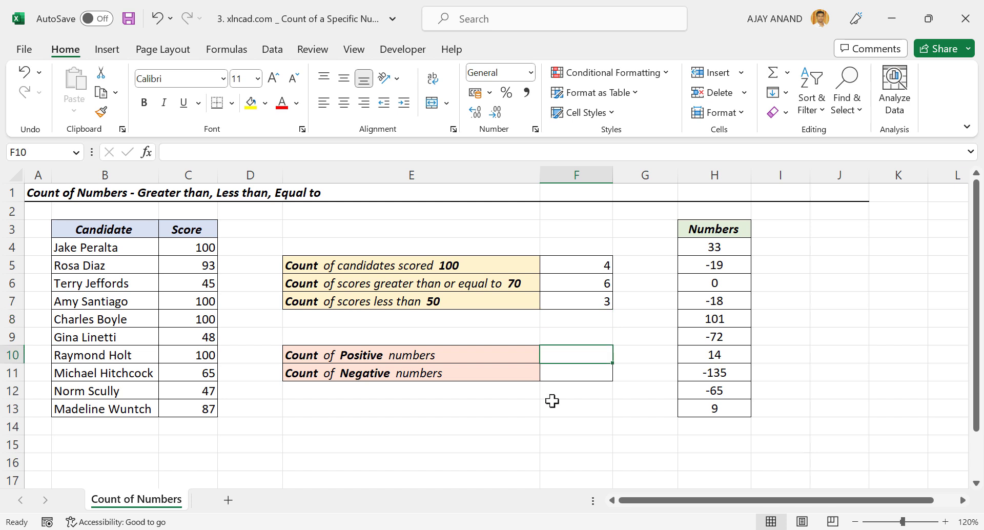
{"action": "type", "text": "=CO"}
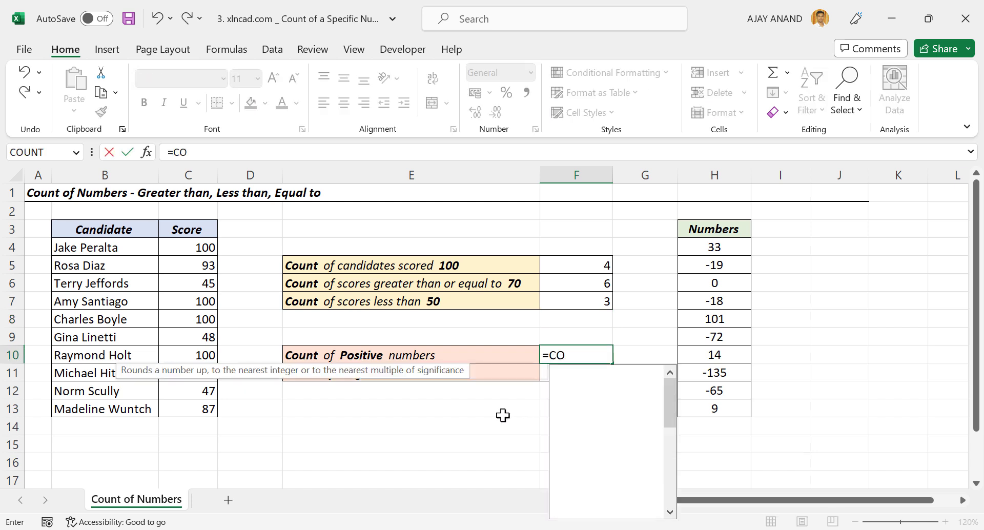
{"action": "type", "text": "UNTIF("}
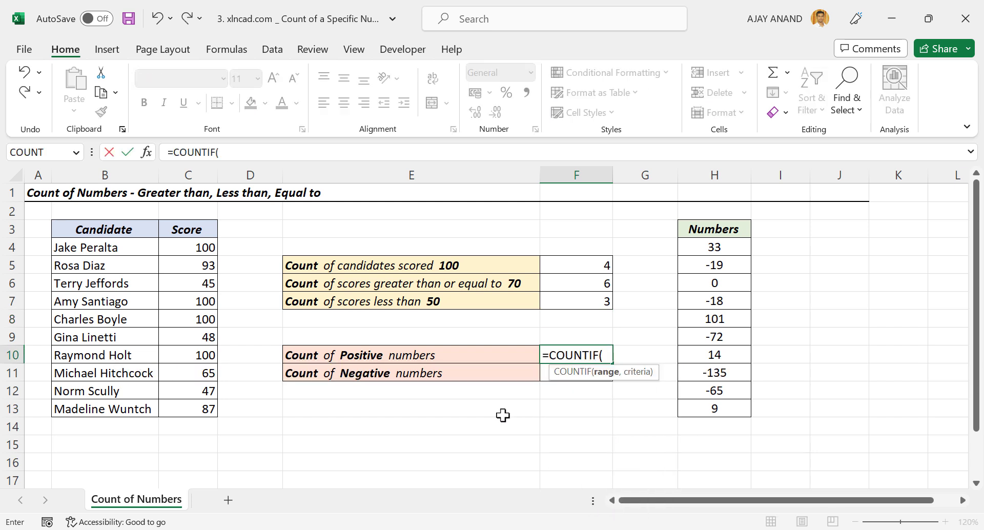
{"action": "left_click_drag", "start_coordinate": [699, 248], "coordinate": [712, 409]}
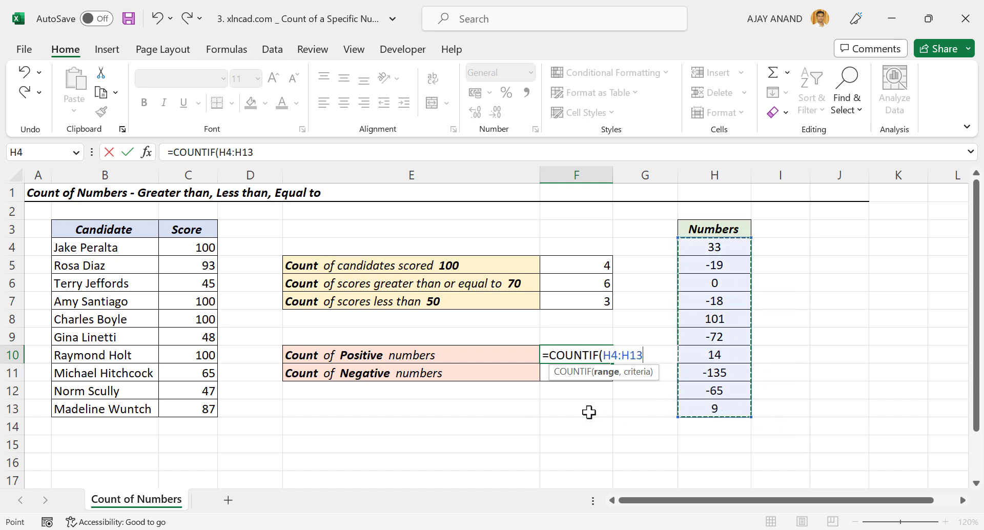
{"action": "type", "text": ",\">0"}
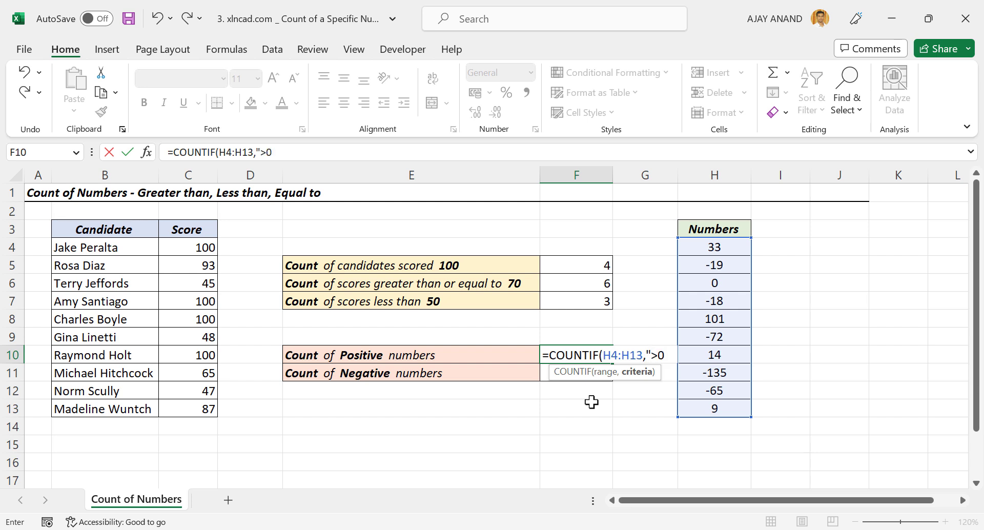
{"action": "key", "text": "Return"}
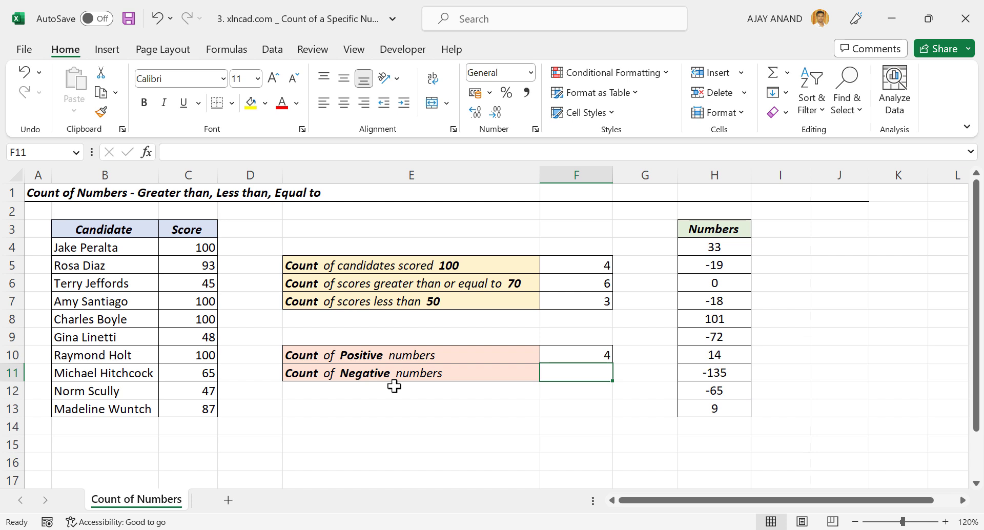
Step: Enter =COUNTIF(H4:H13,"<0") in F11 to count the negative numbers, giving 5
{"action": "type", "text": "="}
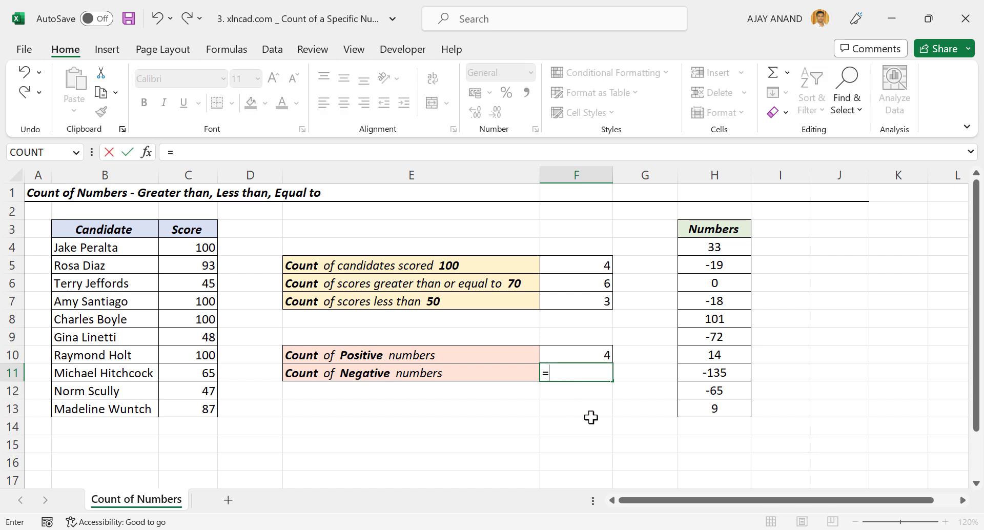
{"action": "type", "text": "COUNTIF("}
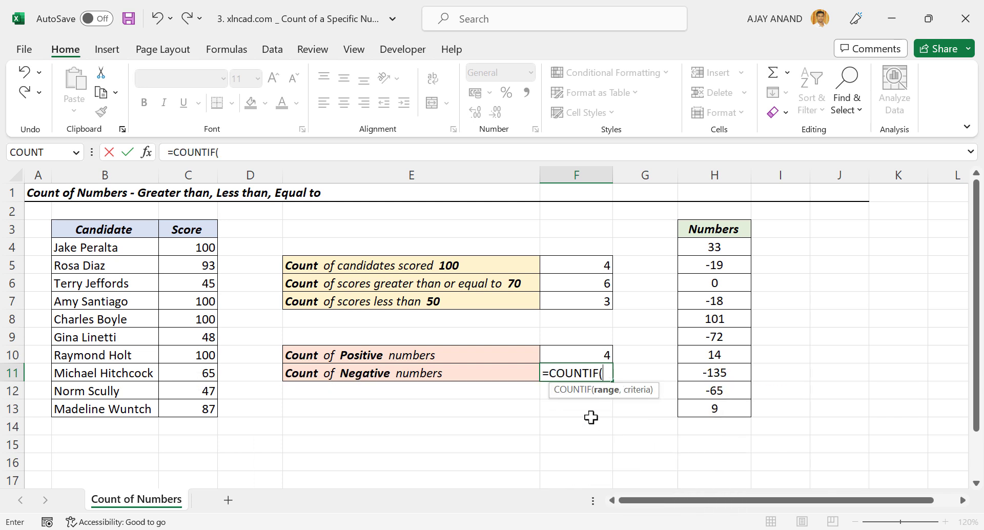
{"action": "left_click_drag", "start_coordinate": [696, 253], "coordinate": [699, 410]}
{"action": "type", "text": ","}
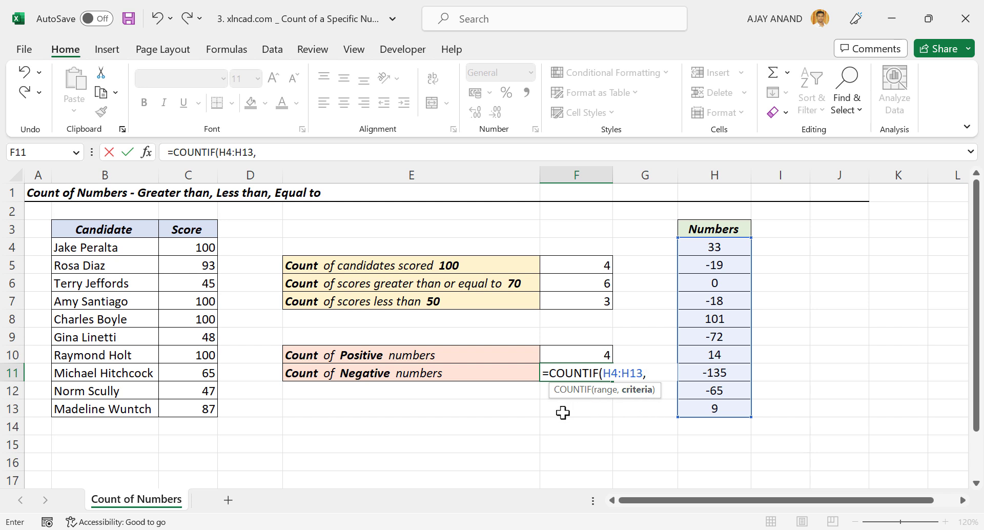
{"action": "type", "text": "\"<0)"}
{"action": "key", "text": "Return"}
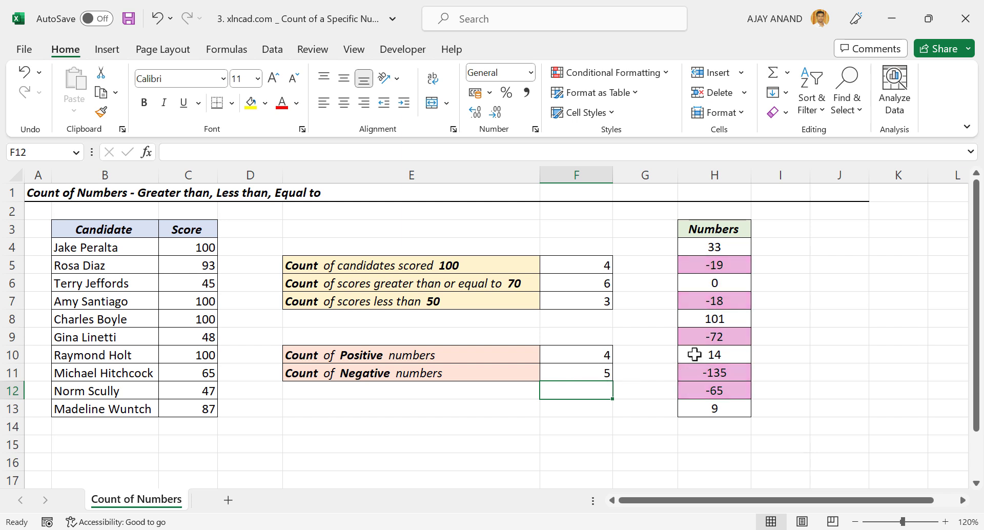
Step: Change H8 from 101 to -6 and check the updated negative count in F11
{"action": "left_click", "coordinate": [706, 321]}
{"action": "type", "text": "-"}
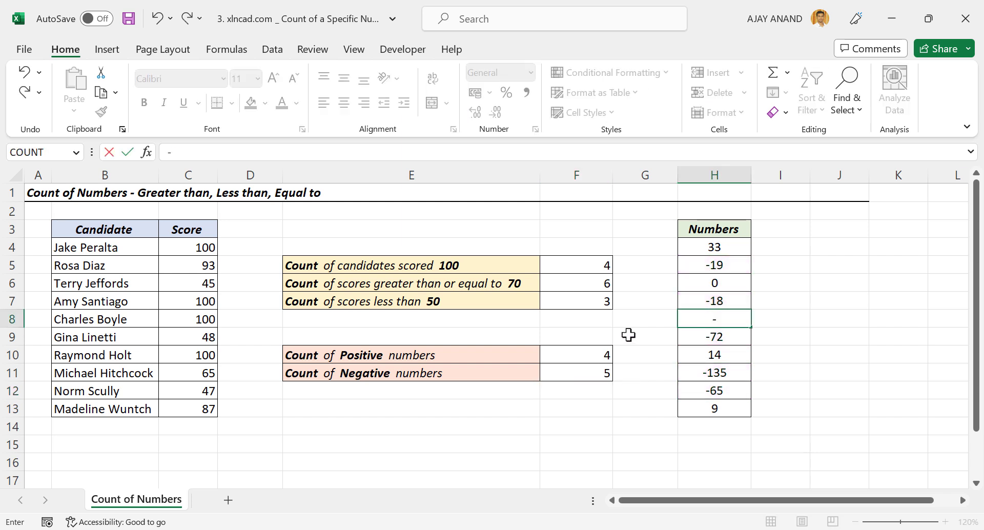
{"action": "type", "text": "6"}
{"action": "key", "text": "Return"}
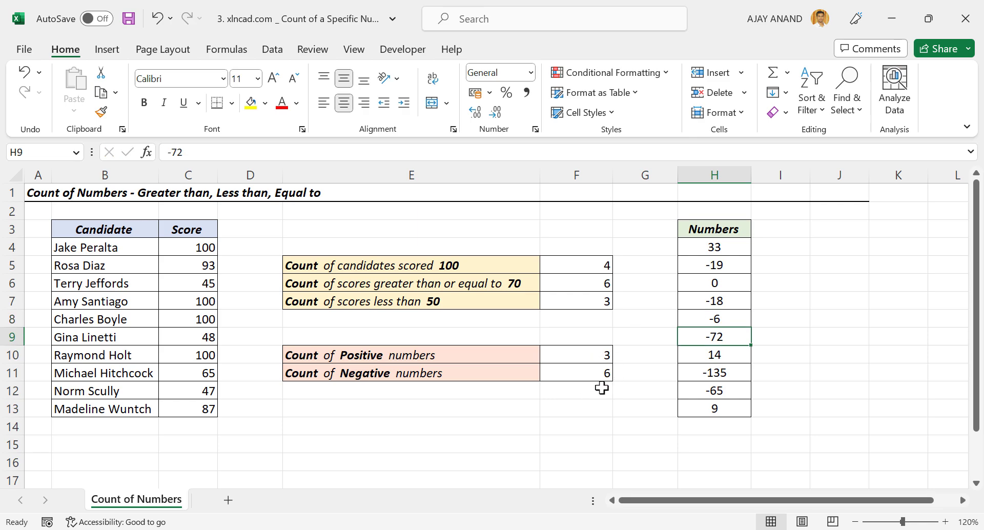
{"action": "left_click", "coordinate": [568, 369]}
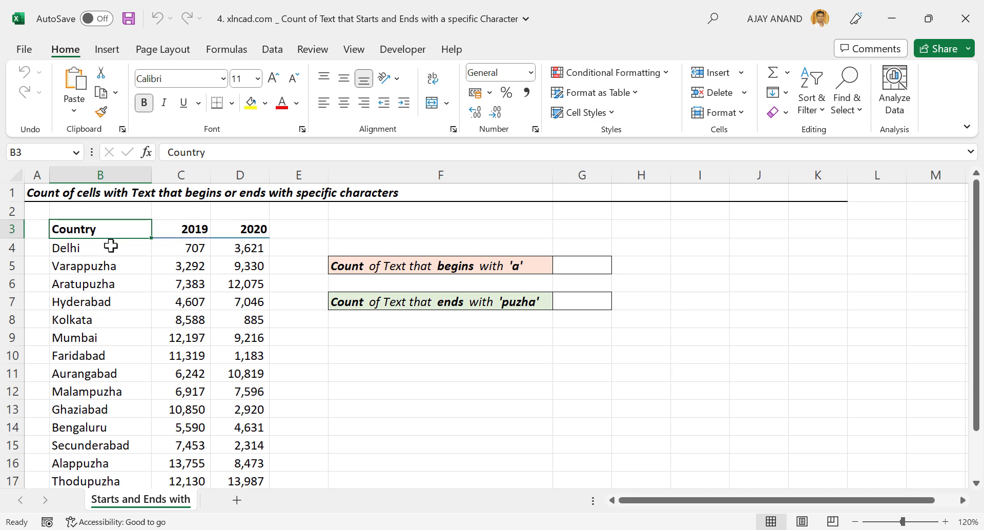
Step: Enter =COUNTIF(B4:B18,"A*") in G5 to count countries beginning with 'a', giving 3
{"action": "scroll", "coordinate": [100, 259], "scroll_direction": "down", "scroll_amount": 2}
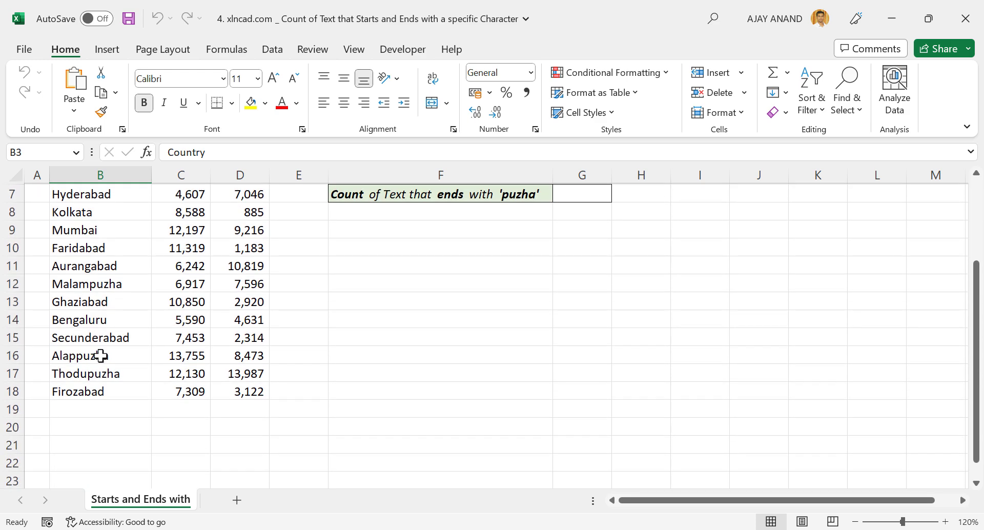
{"action": "scroll", "coordinate": [101, 353], "scroll_direction": "up", "scroll_amount": 2}
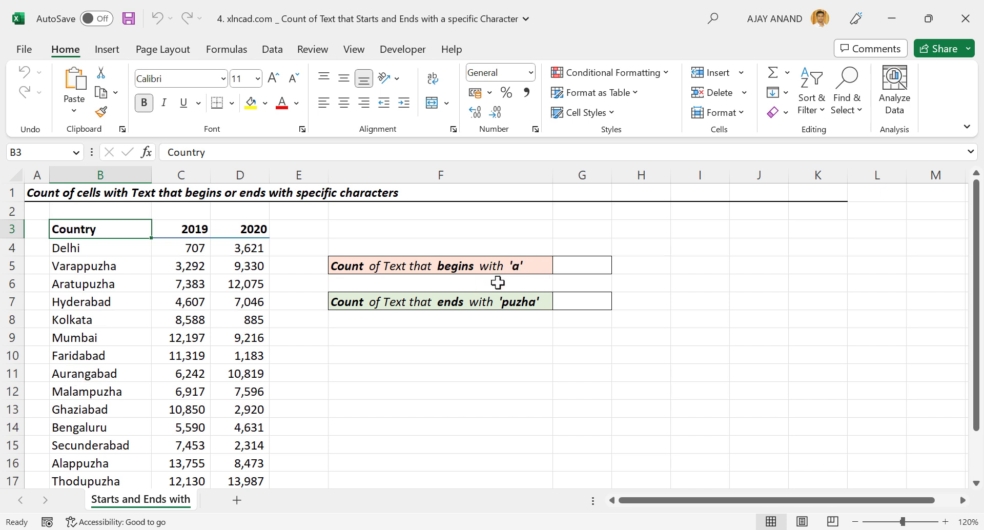
{"action": "left_click", "coordinate": [588, 267]}
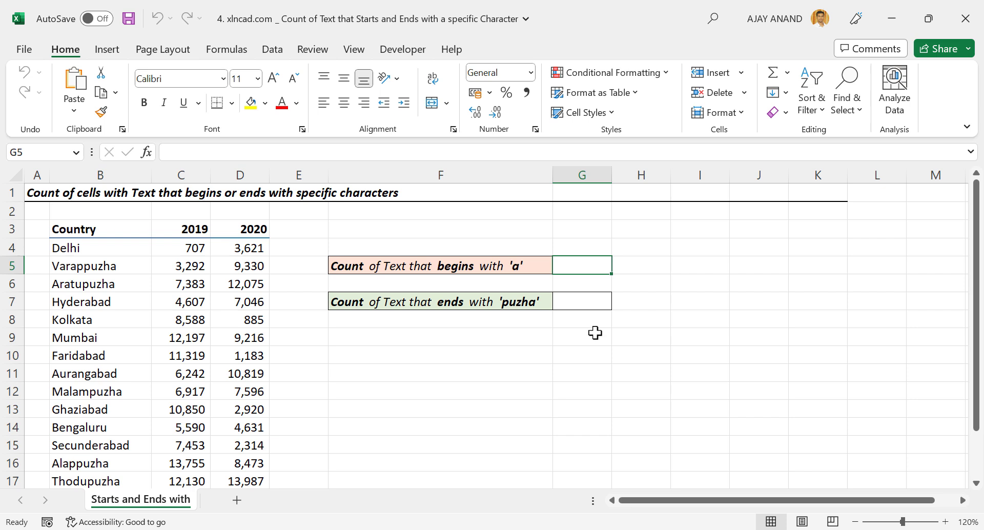
{"action": "type", "text": "=COUNTI"}
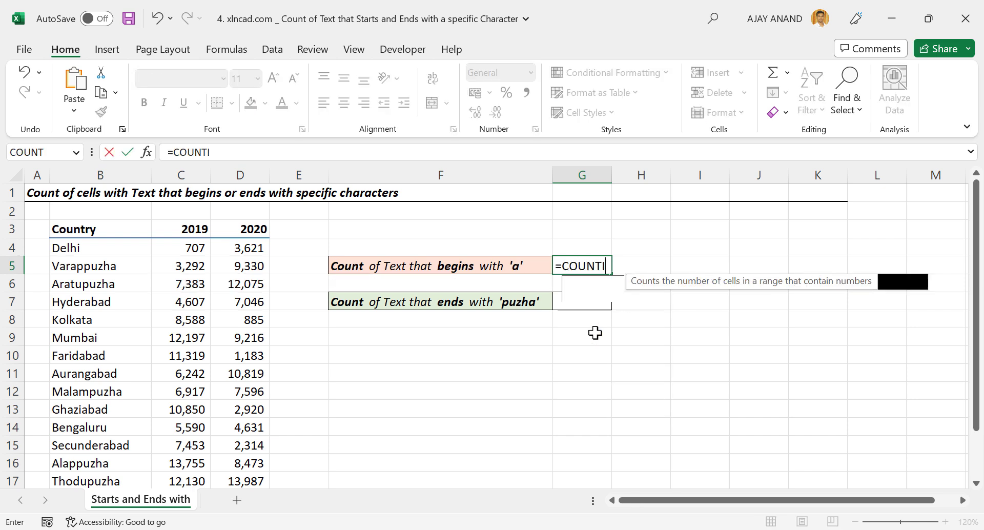
{"action": "type", "text": "F("}
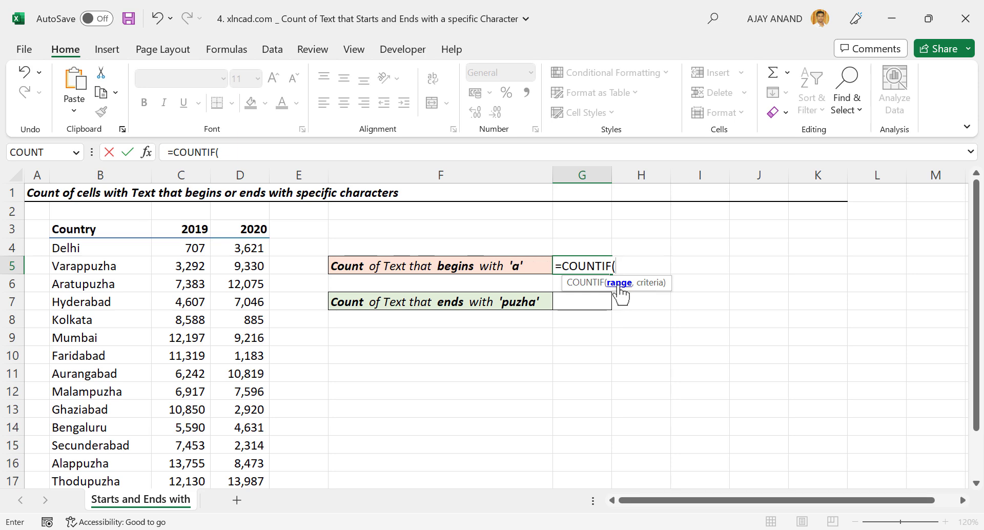
{"action": "left_click_drag", "start_coordinate": [97, 246], "coordinate": [103, 464]}
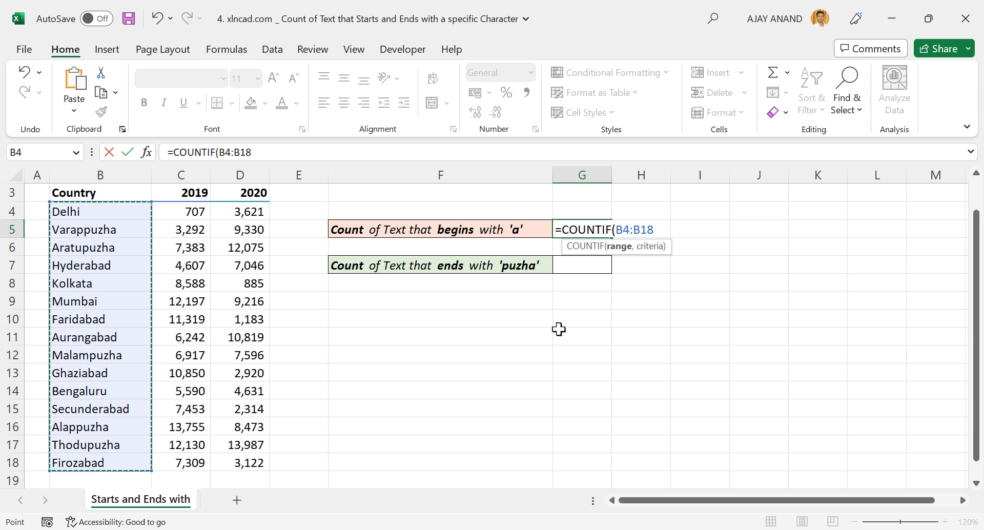
{"action": "type", "text": ",\"A*"}
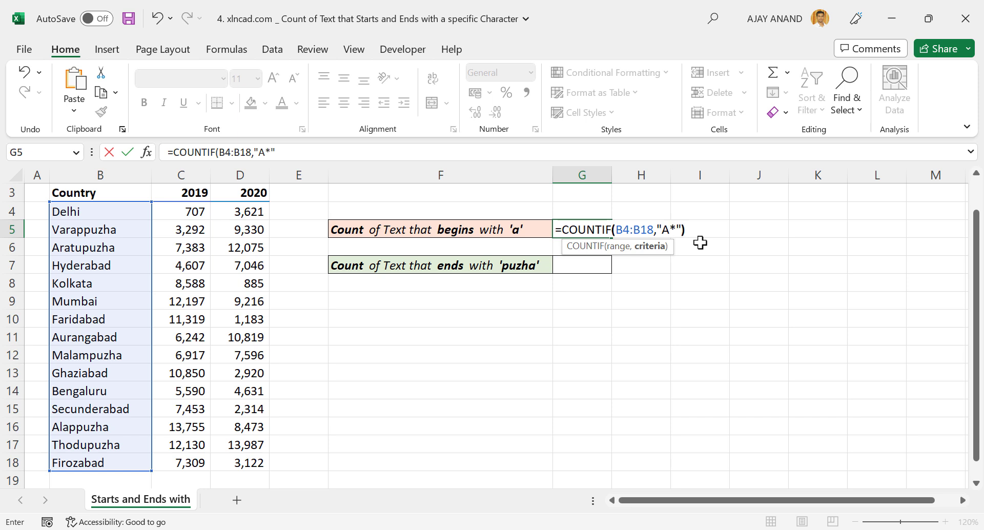
{"action": "type", "text": ")"}
{"action": "key", "text": "Return"}
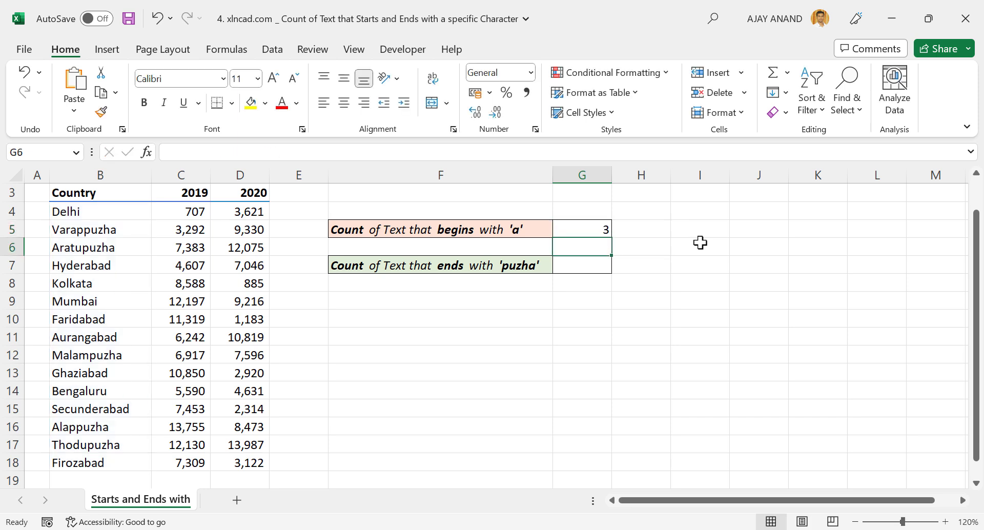
Step: Change G5's criterion from "A*" to "m*" so the count returns 2
{"action": "left_click", "coordinate": [594, 228]}
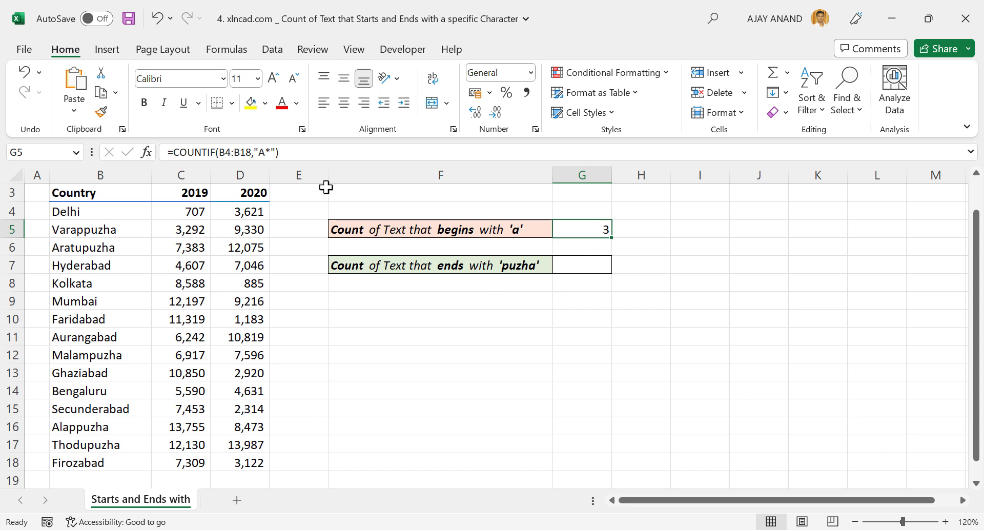
{"action": "double_click", "coordinate": [260, 152]}
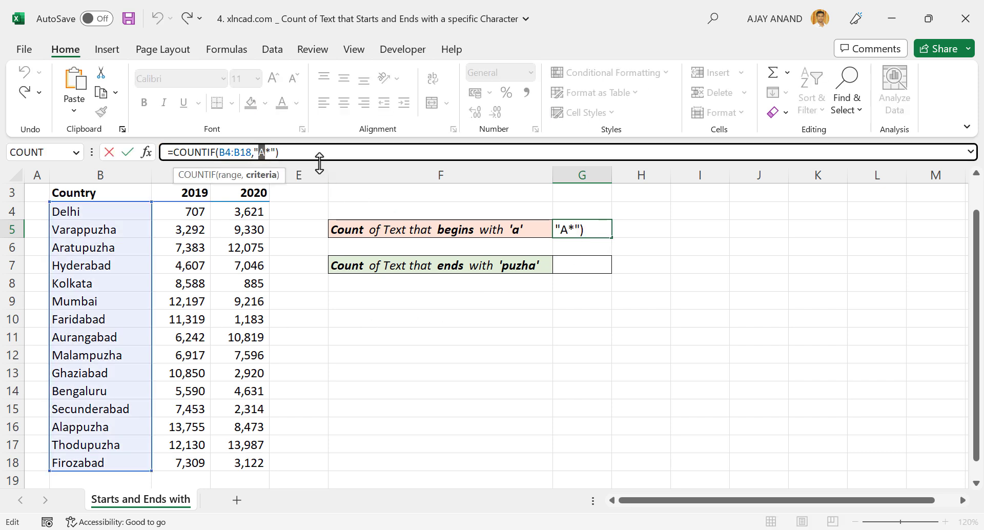
{"action": "type", "text": "m"}
{"action": "key", "text": "Return"}
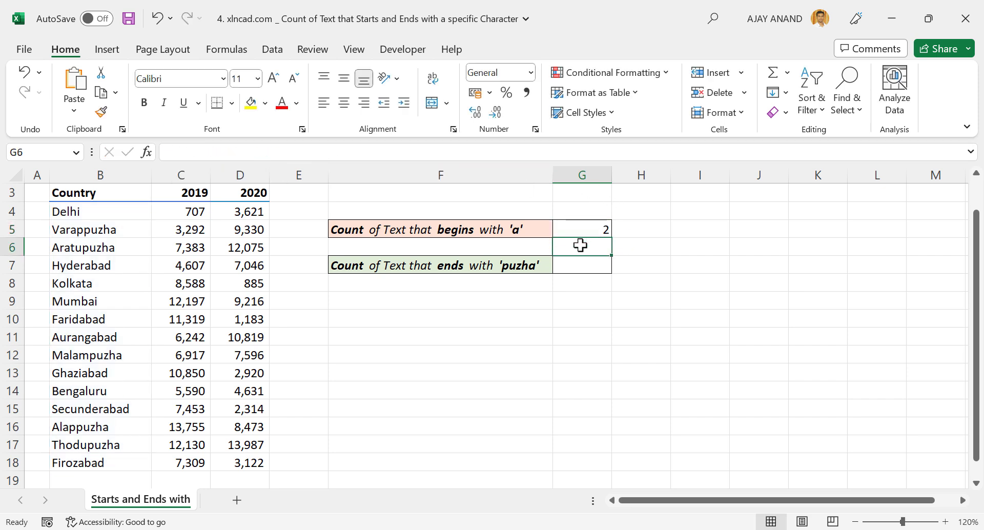
{"action": "left_click", "coordinate": [593, 229]}
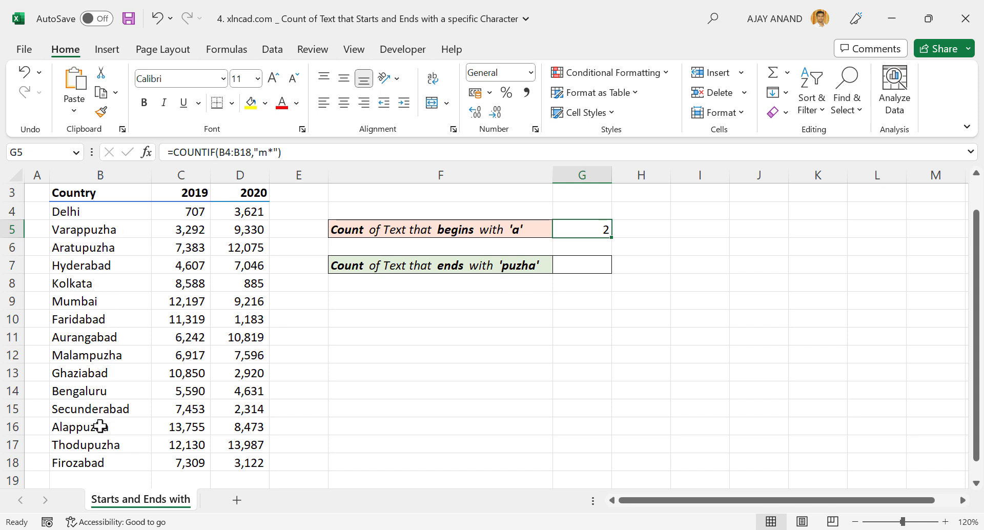
Step: Enter =COUNTIF(B4:B18,"*puzha") in G7, returning 5 names ending in 'puzha'
{"action": "left_click", "coordinate": [592, 263]}
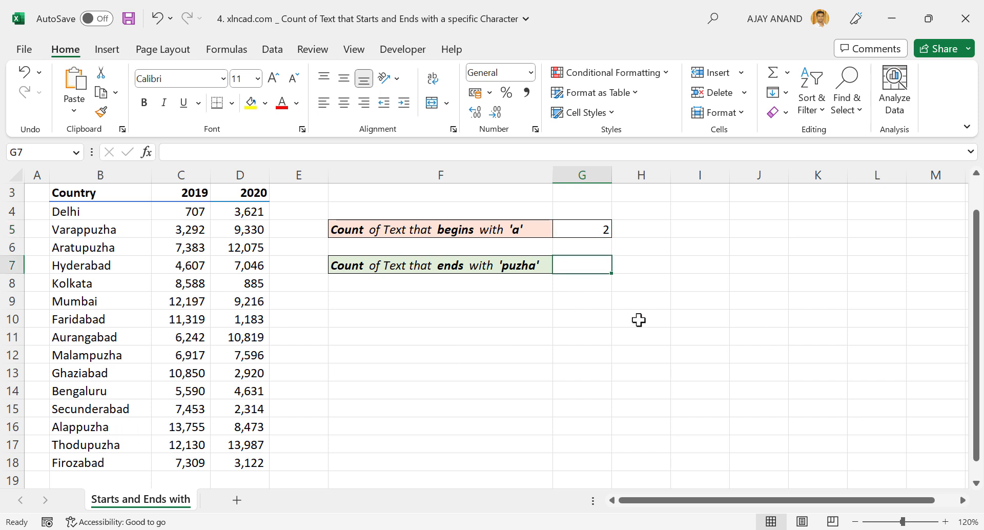
{"action": "type", "text": "=COU"}
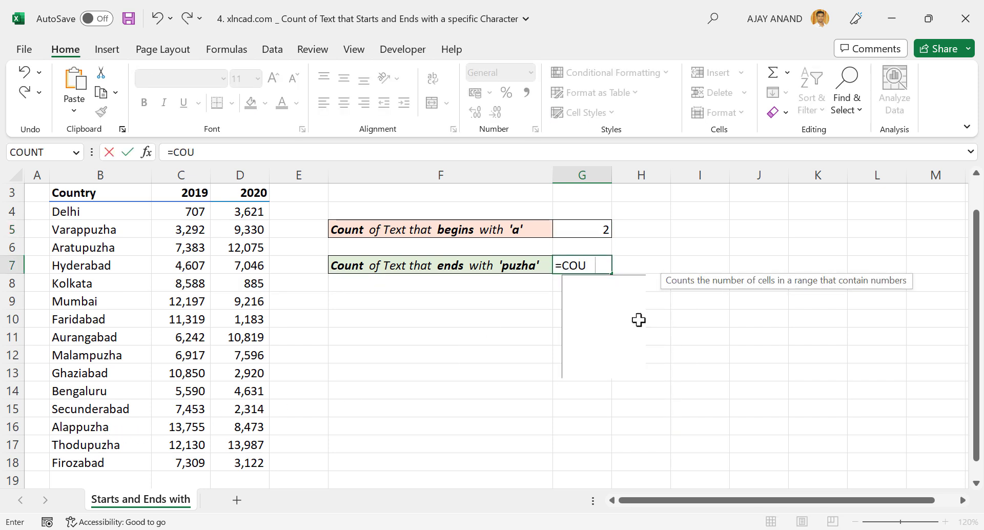
{"action": "type", "text": "NTIF("}
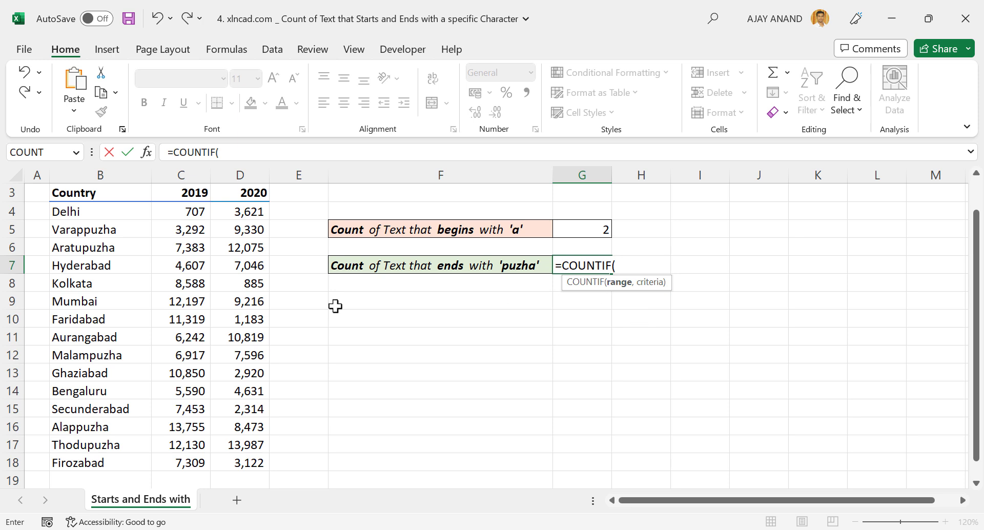
{"action": "left_click_drag", "start_coordinate": [106, 213], "coordinate": [121, 468]}
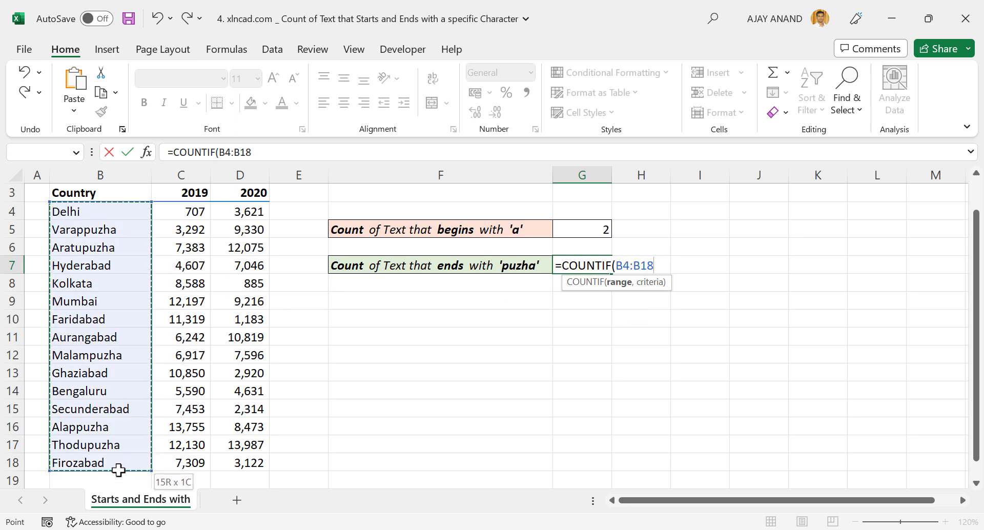
{"action": "type", "text": ",\"*puzha"}
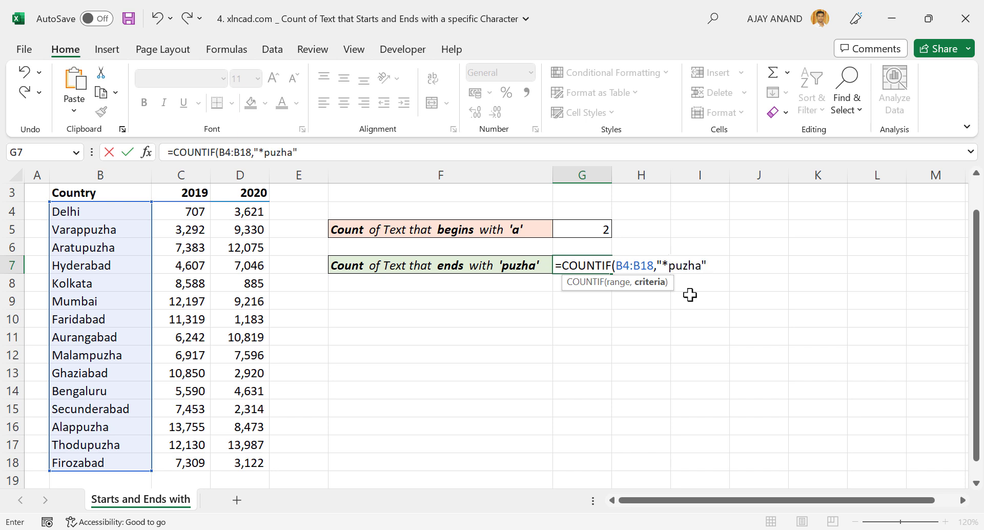
{"action": "key", "text": "Return"}
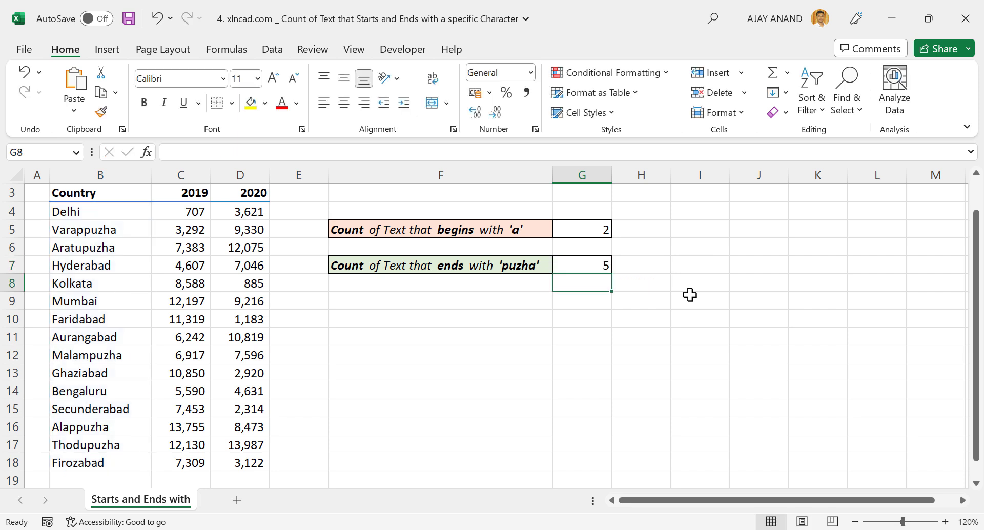
{"action": "left_click", "coordinate": [582, 266]}
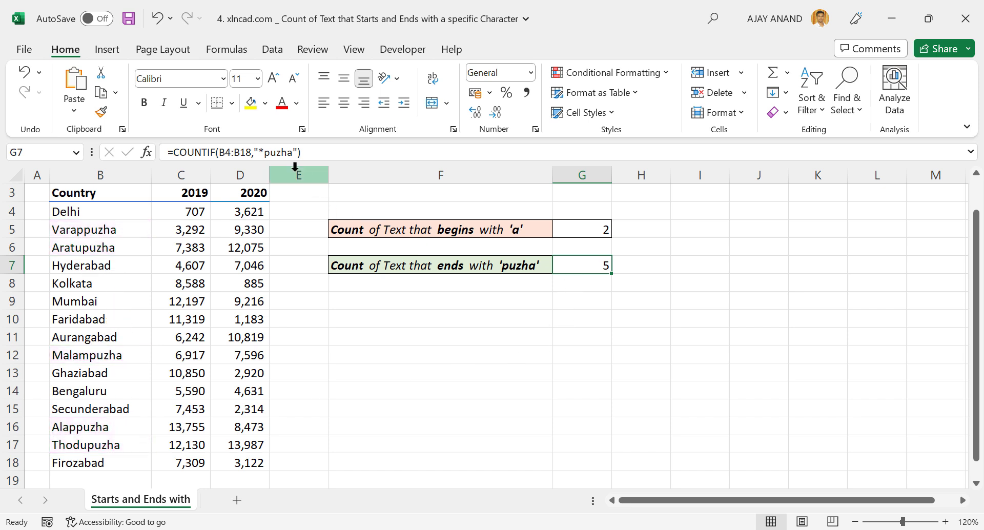
Step: Replace 'puzha' with 'abad' in G7's criterion so it counts 6 names
{"action": "left_click_drag", "start_coordinate": [264, 152], "coordinate": [292, 155]}
{"action": "type", "text": "abad"}
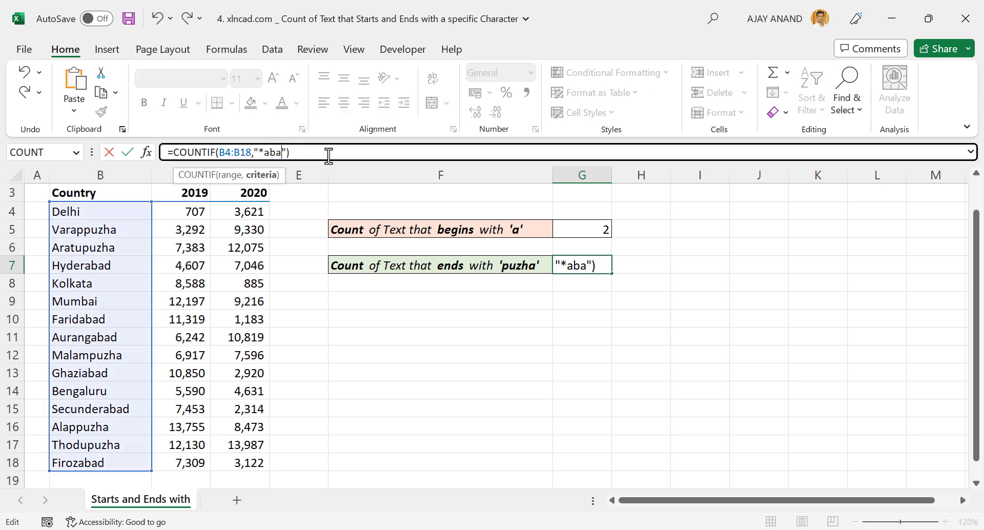
{"action": "key", "text": "Return"}
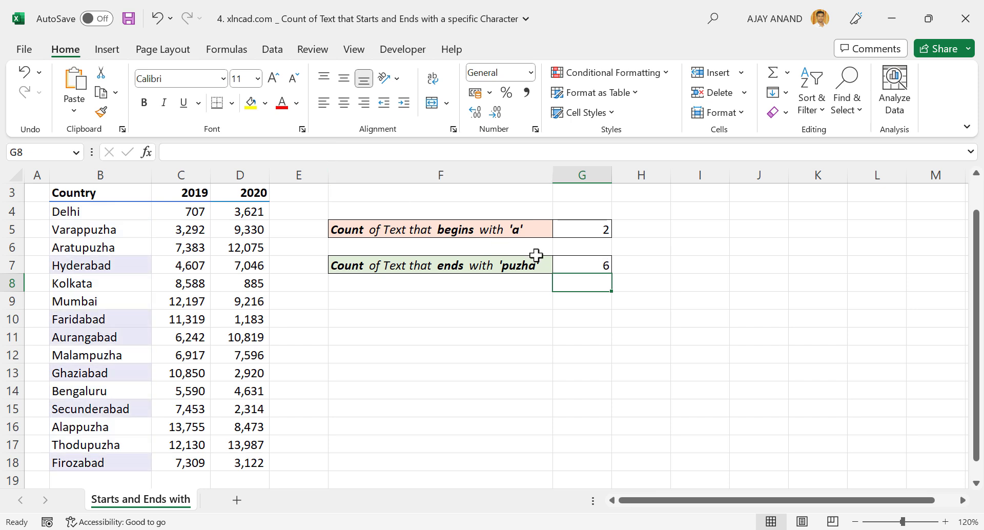
{"action": "left_click", "coordinate": [604, 265]}
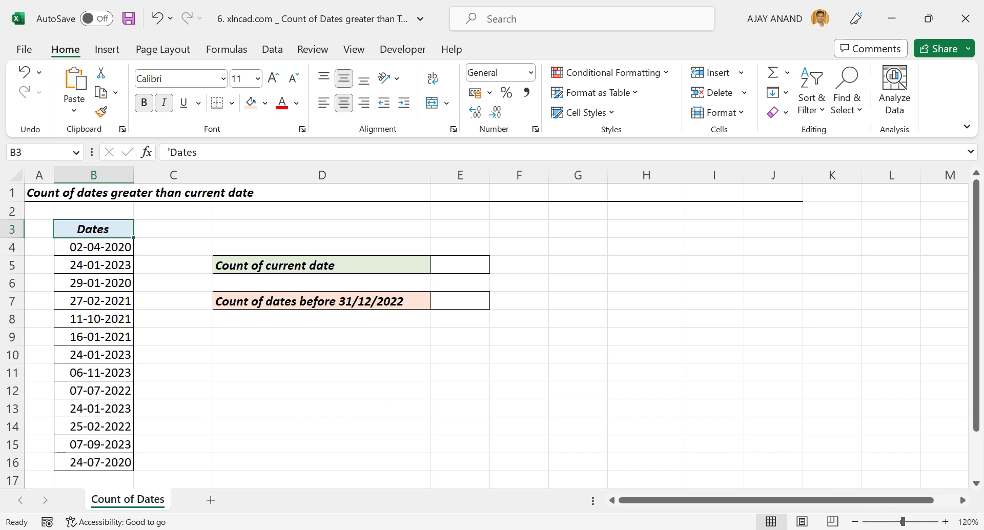
Step: Check today's date, then enter =COUNTIF(B4:B16,TODAY()) in E5, giving 3
{"action": "left_click", "coordinate": [881, 528]}
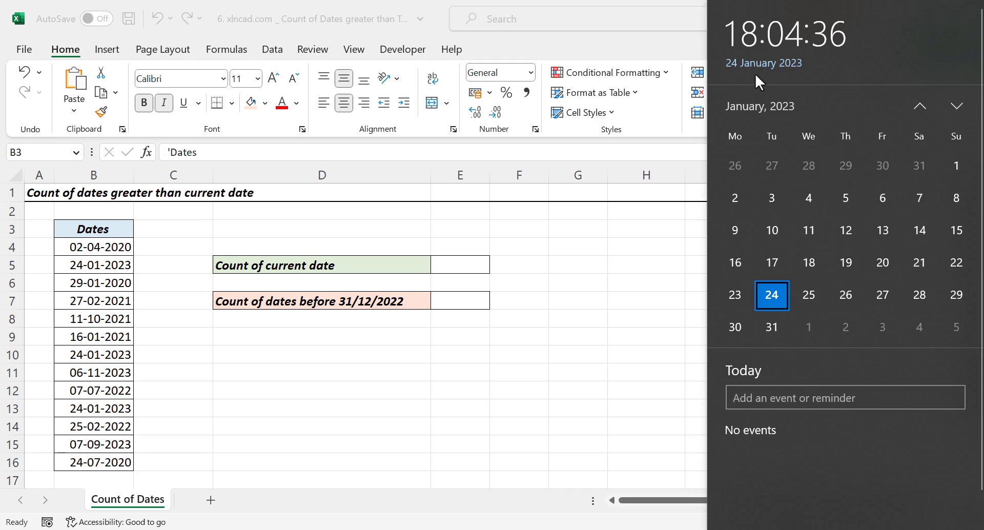
{"action": "left_click", "coordinate": [589, 330]}
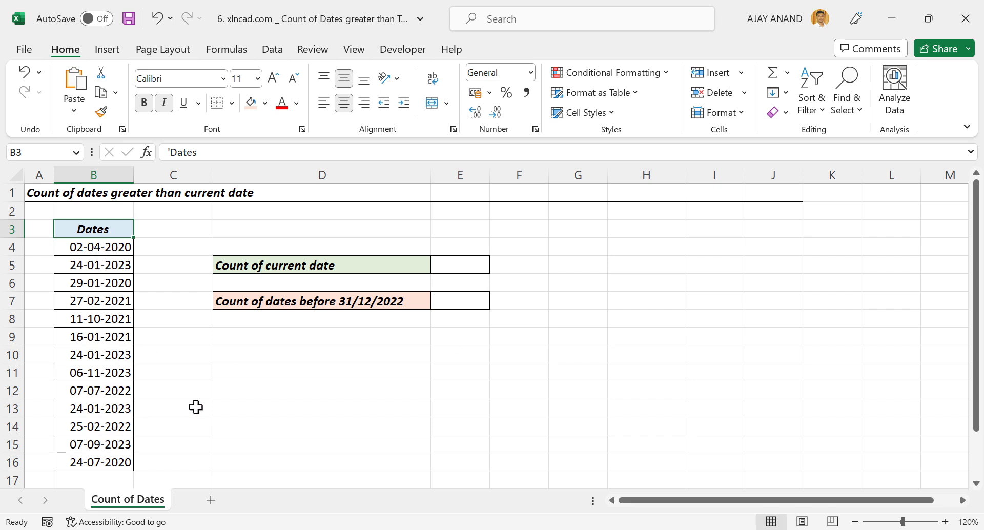
{"action": "left_click", "coordinate": [461, 262]}
{"action": "type", "text": "=C"}
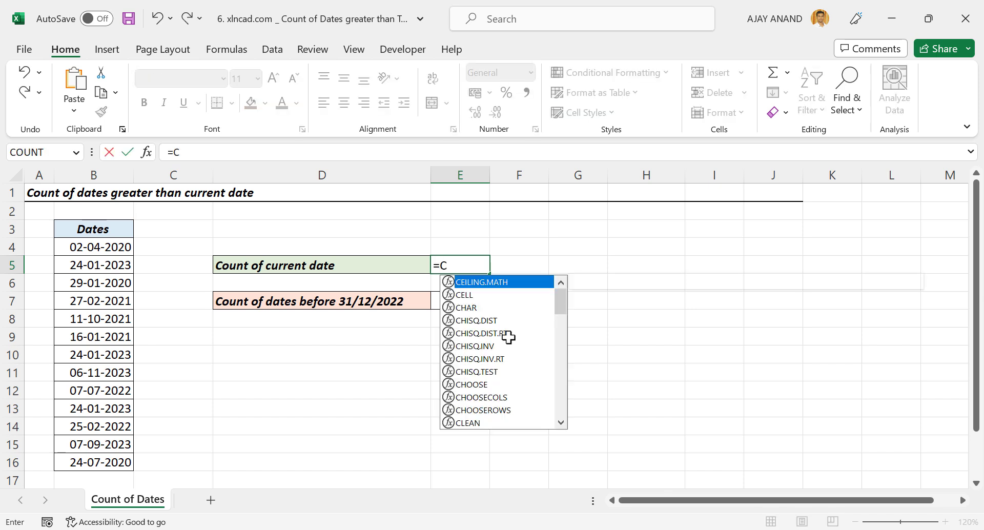
{"action": "type", "text": "OUNTIF("}
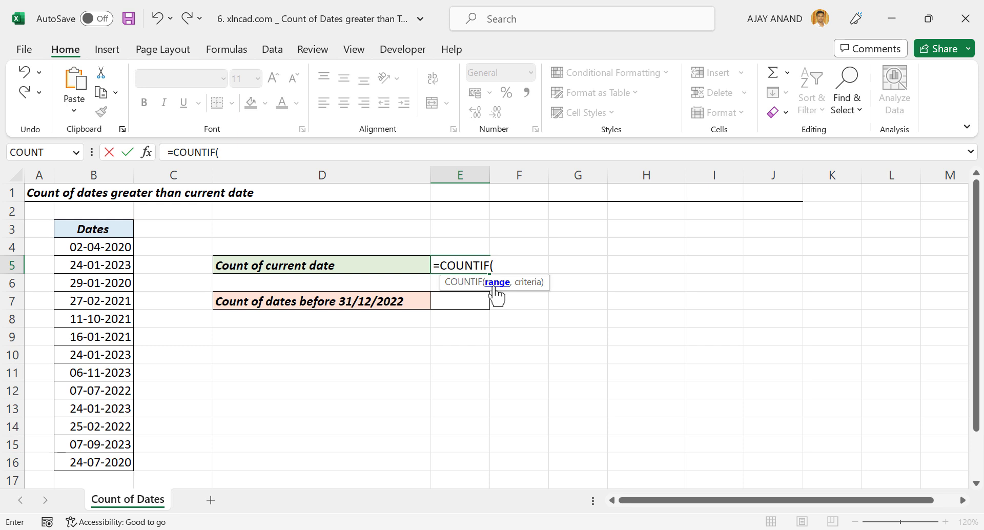
{"action": "left_click_drag", "start_coordinate": [97, 247], "coordinate": [110, 463]}
{"action": "type", "text": ","}
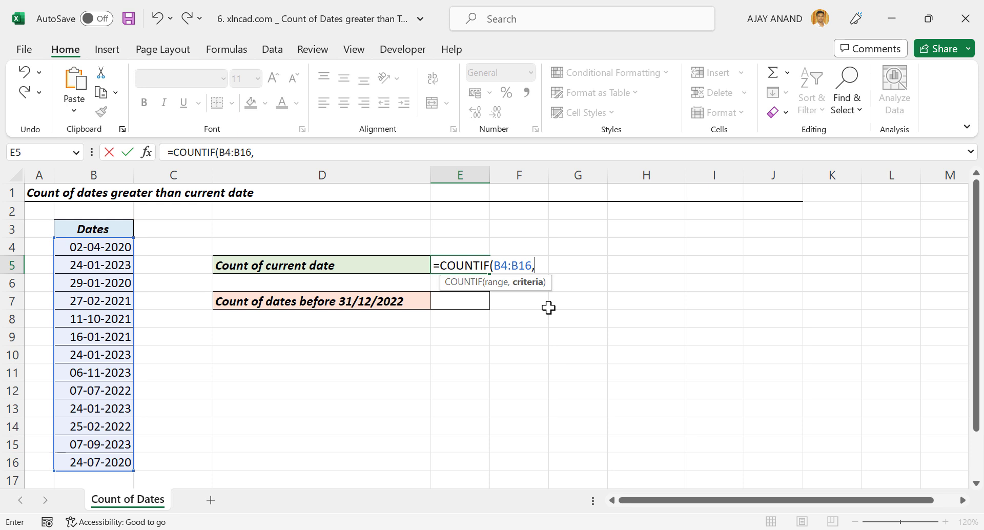
{"action": "type", "text": "TODAY"}
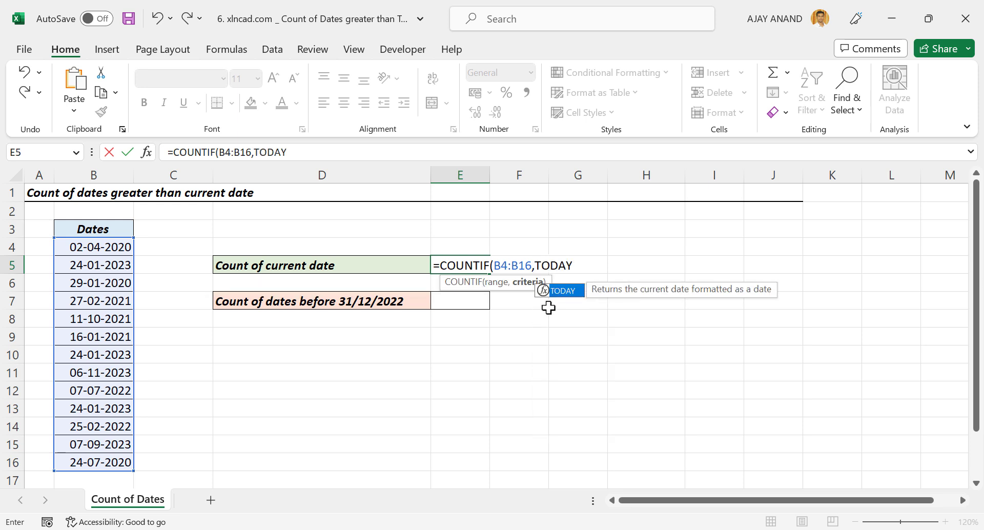
{"action": "type", "text": "()"}
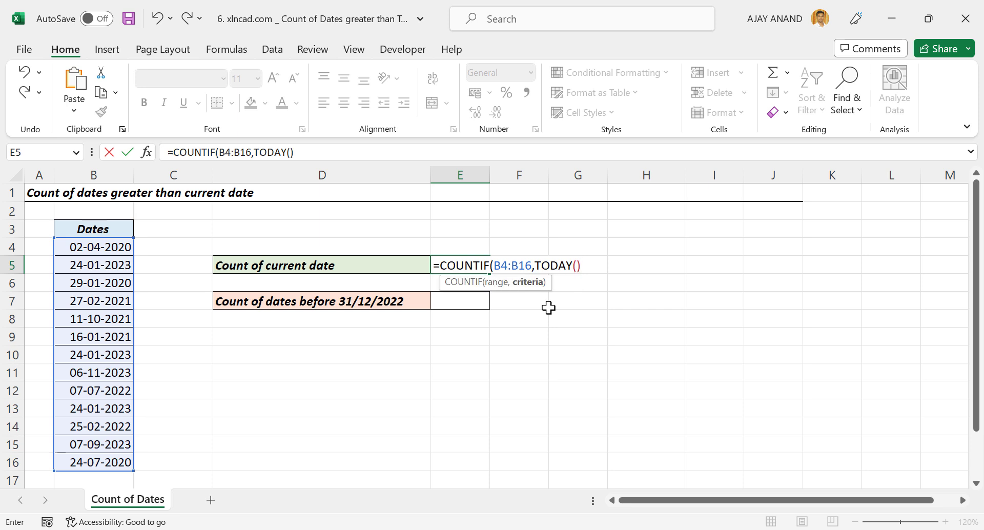
{"action": "type", "text": ")"}
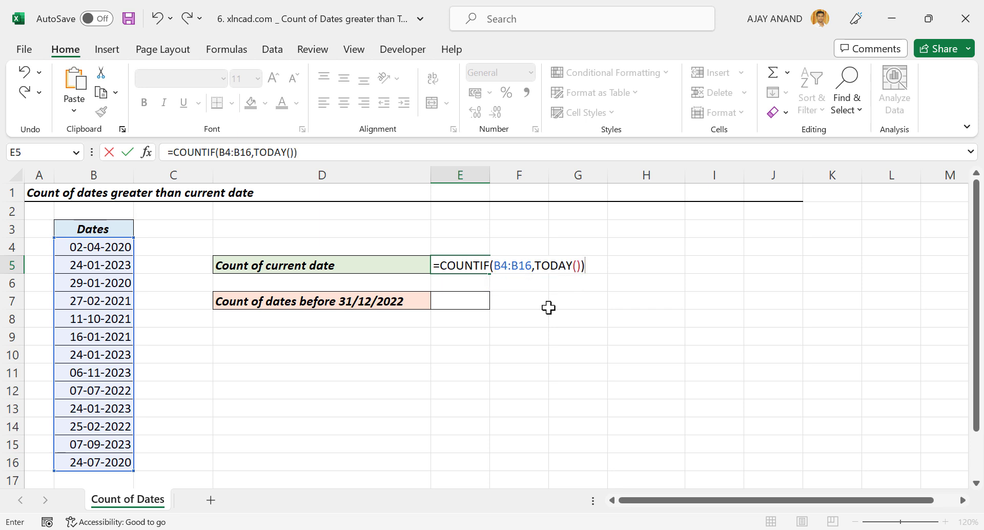
{"action": "key", "text": "Return"}
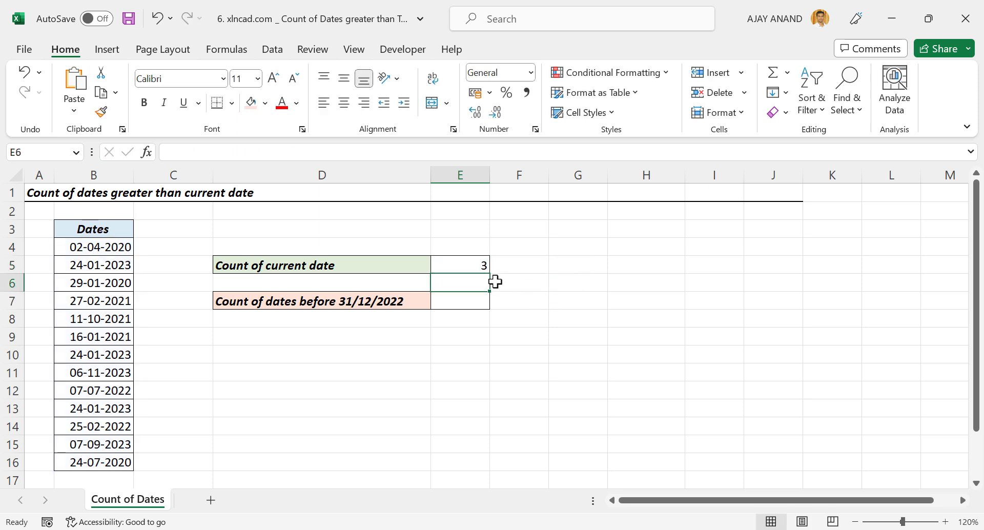
{"action": "left_click", "coordinate": [475, 266]}
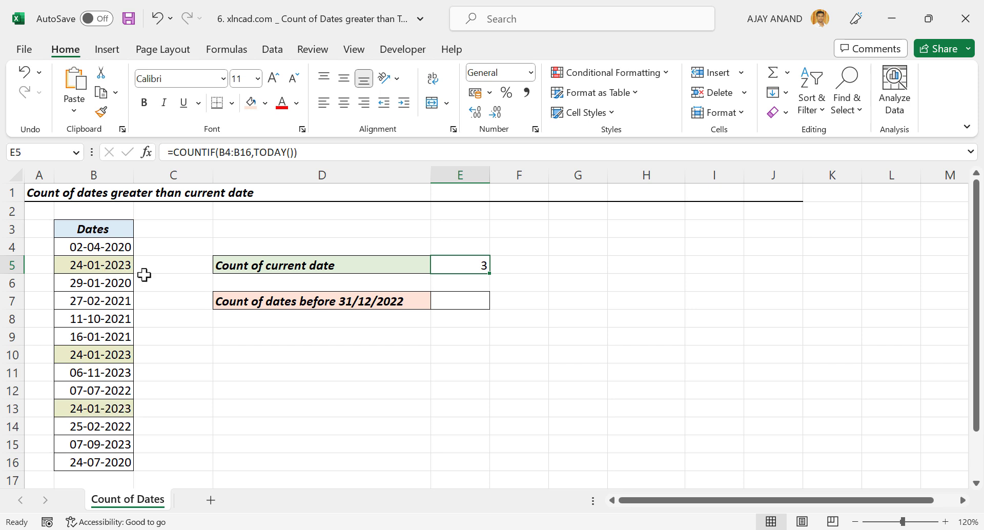
Step: Replace B9's date with today's date 24-01-2023 using Ctrl+;, raising E5's count to 4
{"action": "left_click", "coordinate": [87, 336]}
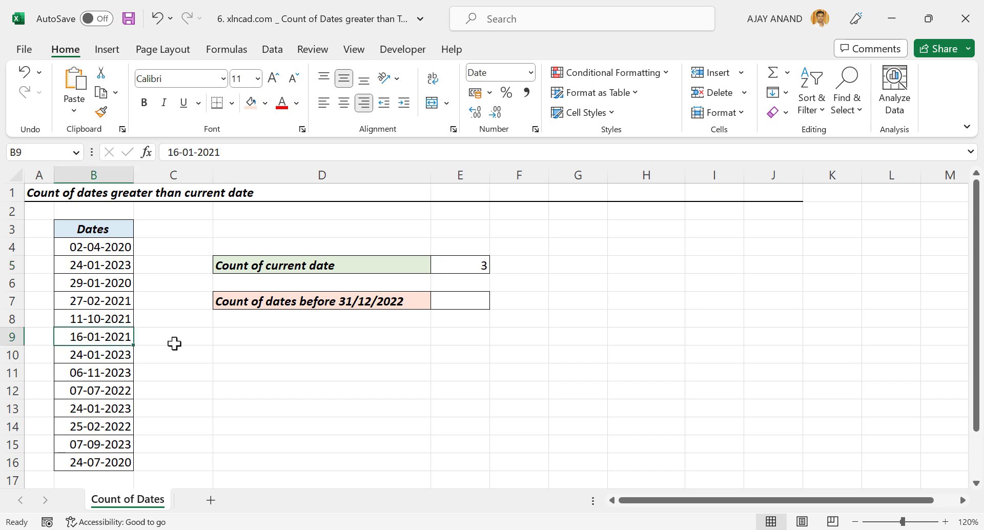
{"action": "key", "text": "ctrl+semicolon"}
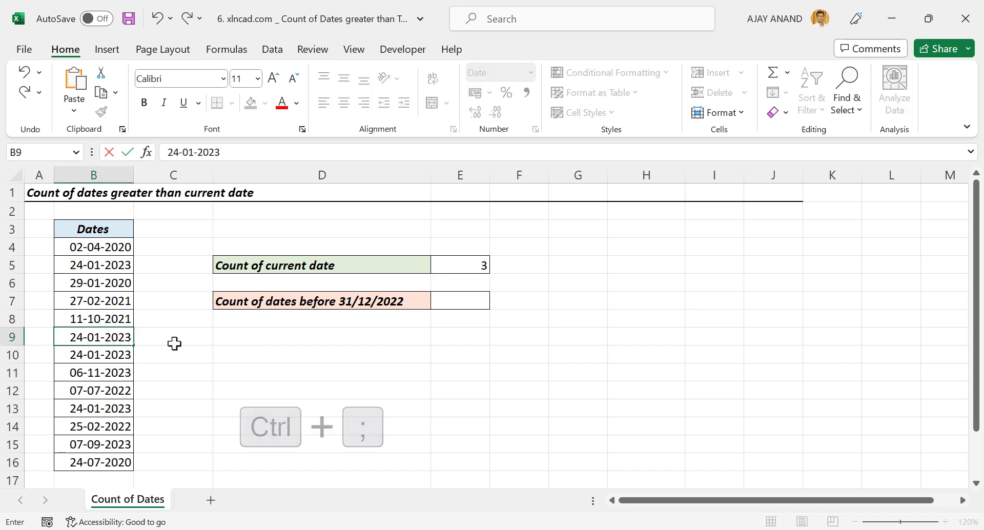
{"action": "key", "text": "Return"}
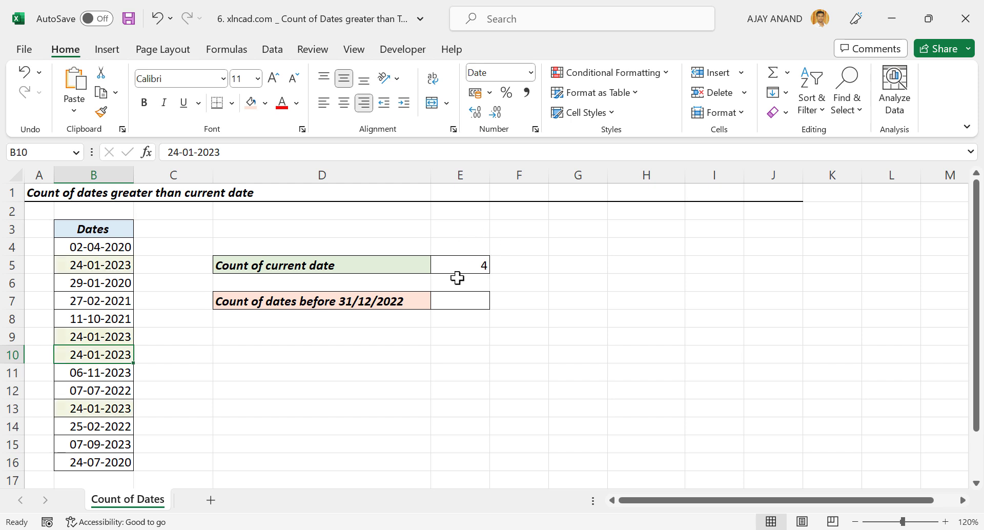
{"action": "left_click", "coordinate": [462, 264]}
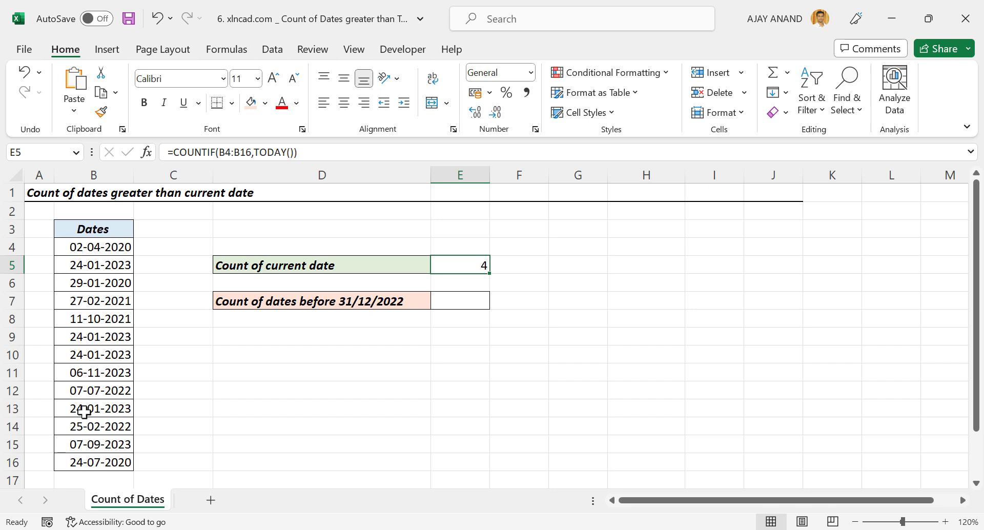
Step: In E7, enter =COUNTIF(B4:B16,"<31/12/2022") to count dates before 31/12/2022, returning 0
{"action": "left_click", "coordinate": [457, 303]}
{"action": "type", "text": "="}
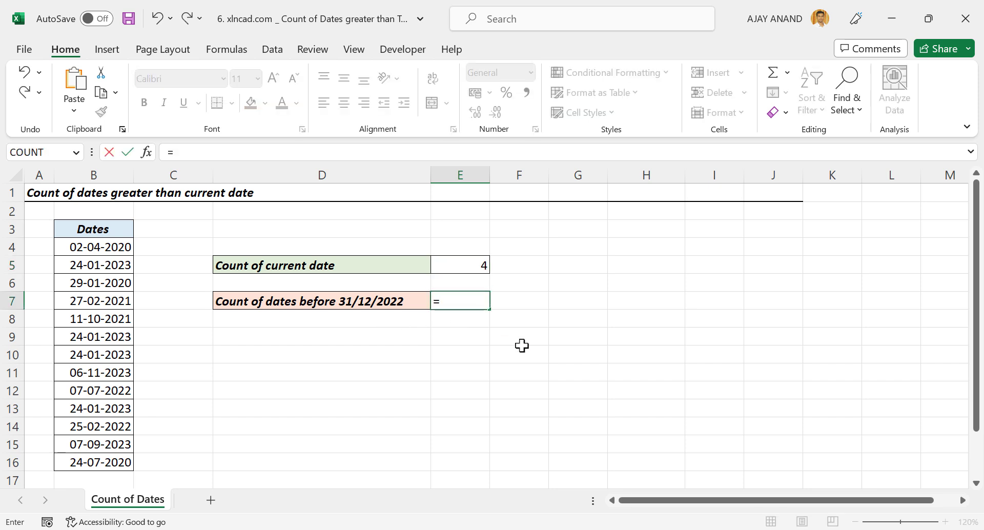
{"action": "type", "text": "COUNTIF"}
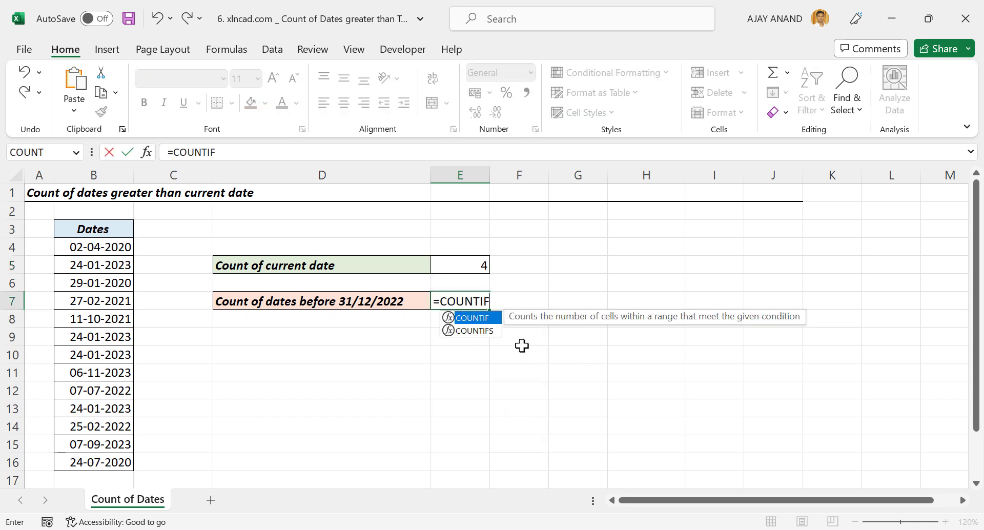
{"action": "type", "text": "("}
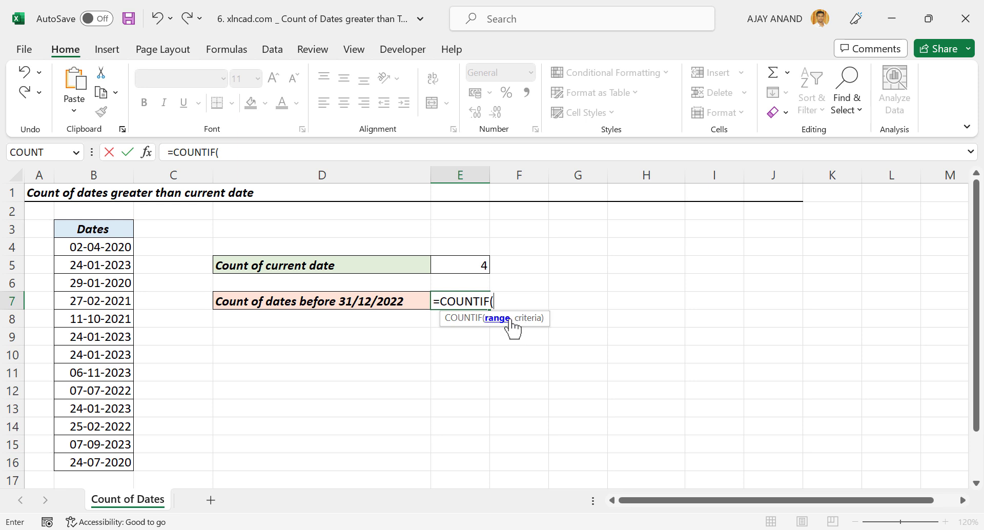
{"action": "left_click_drag", "start_coordinate": [109, 247], "coordinate": [110, 462]}
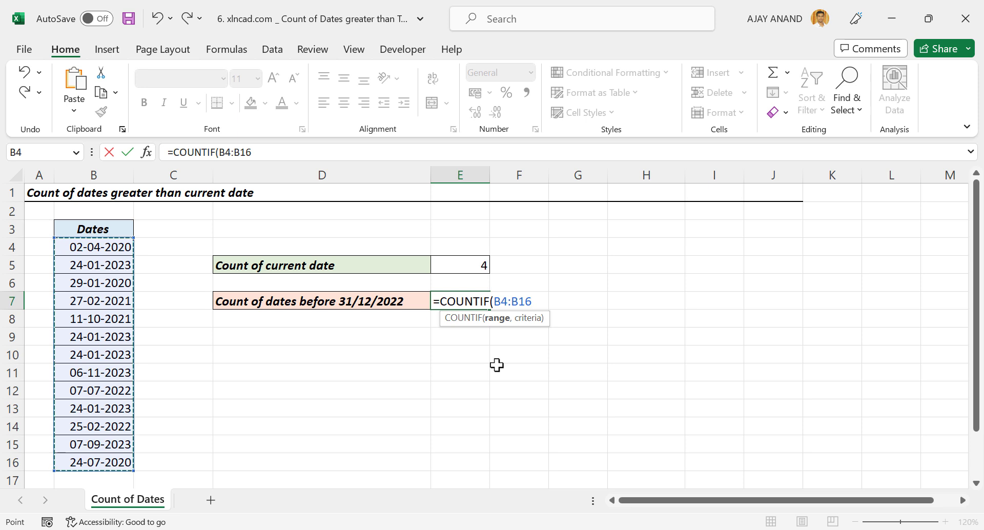
{"action": "type", "text": ",\"<31/12/2022"}
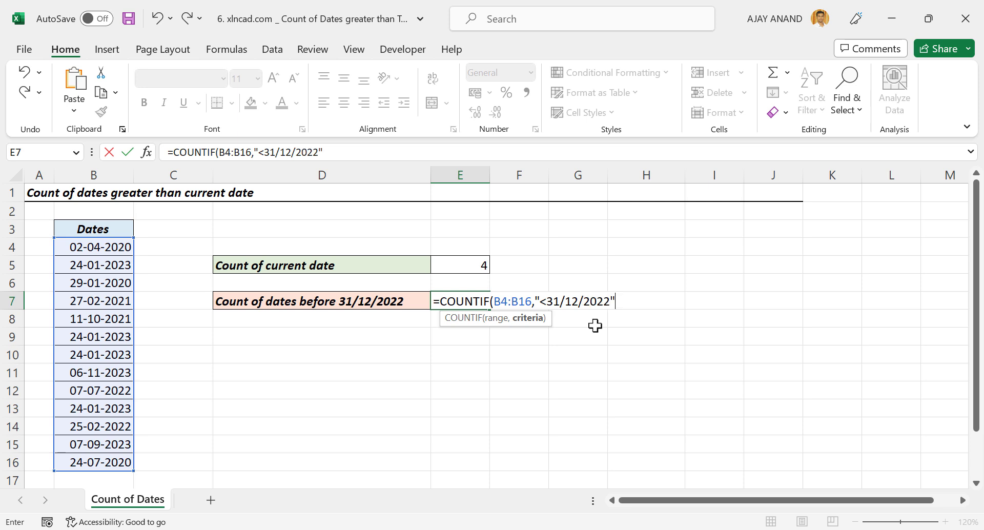
{"action": "key", "text": "Return"}
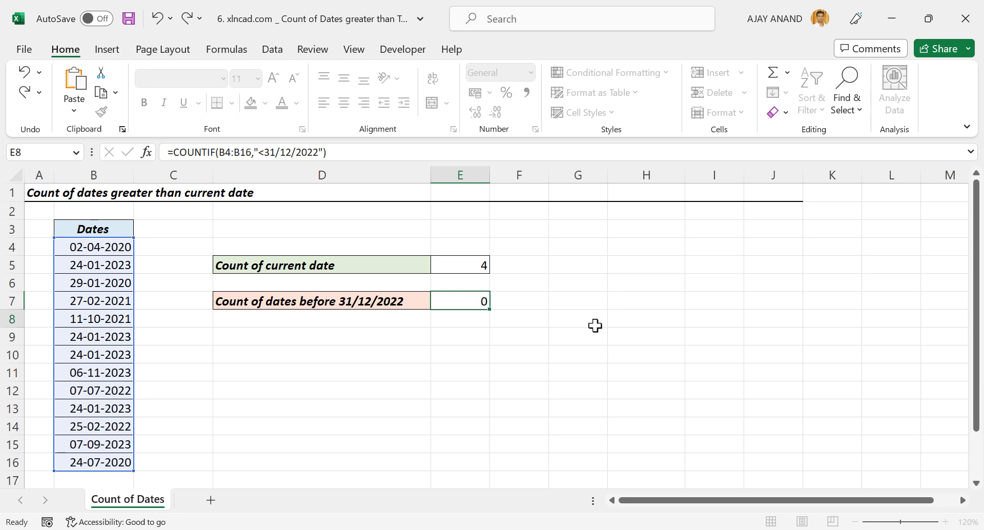
{"action": "left_click", "coordinate": [484, 306]}
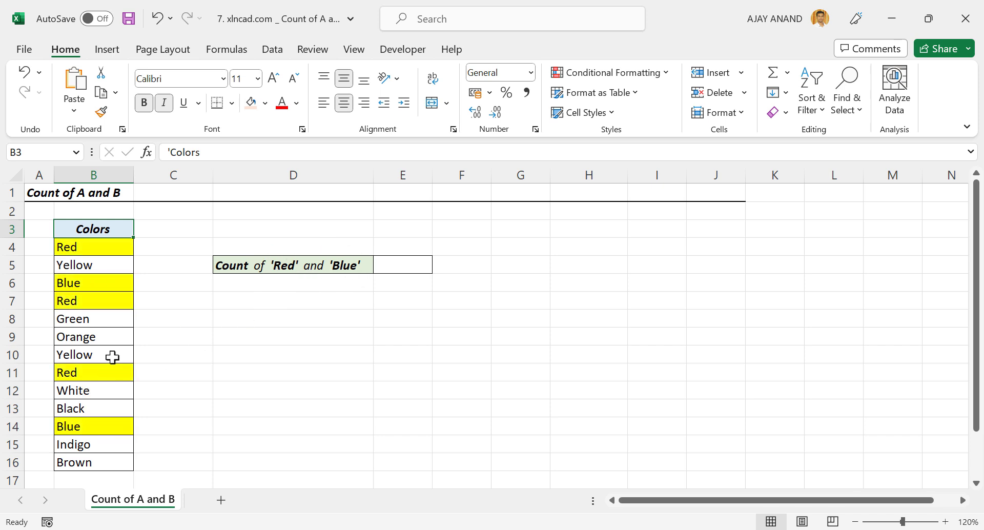
Step: In E5, enter =COUNTIF(B4:B16,"Red")+COUNTIF(B4:B16,"Blue"), returning 5
{"action": "left_click", "coordinate": [410, 270]}
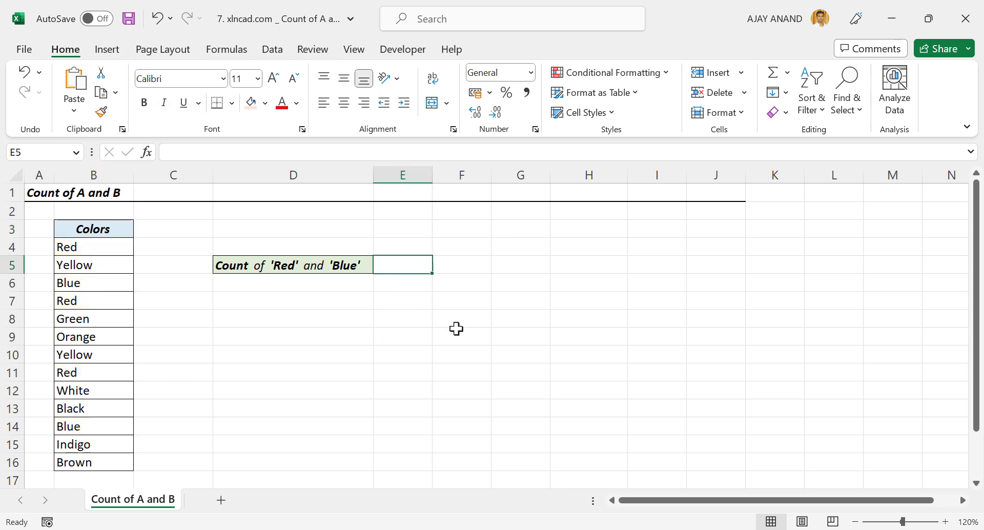
{"action": "type", "text": "=COUNTIF("}
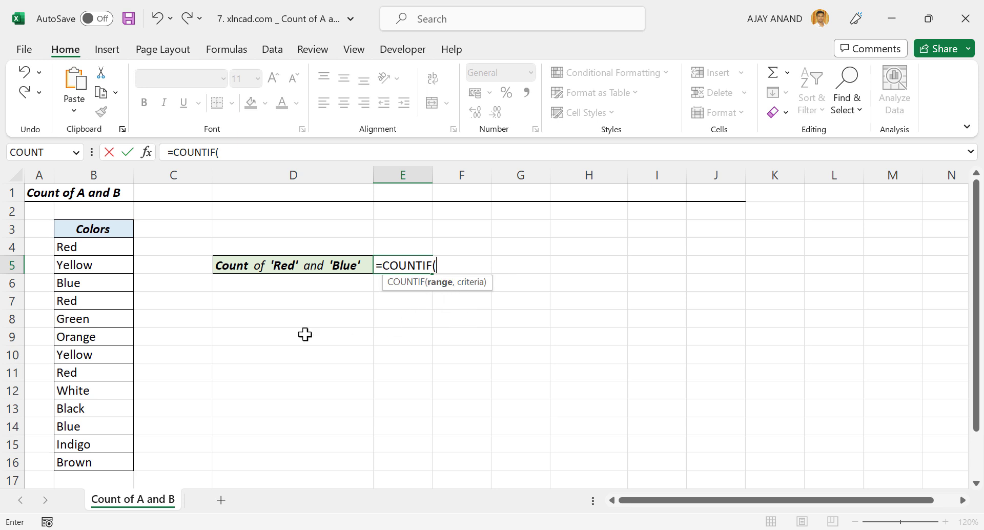
{"action": "left_click_drag", "start_coordinate": [100, 247], "coordinate": [103, 462]}
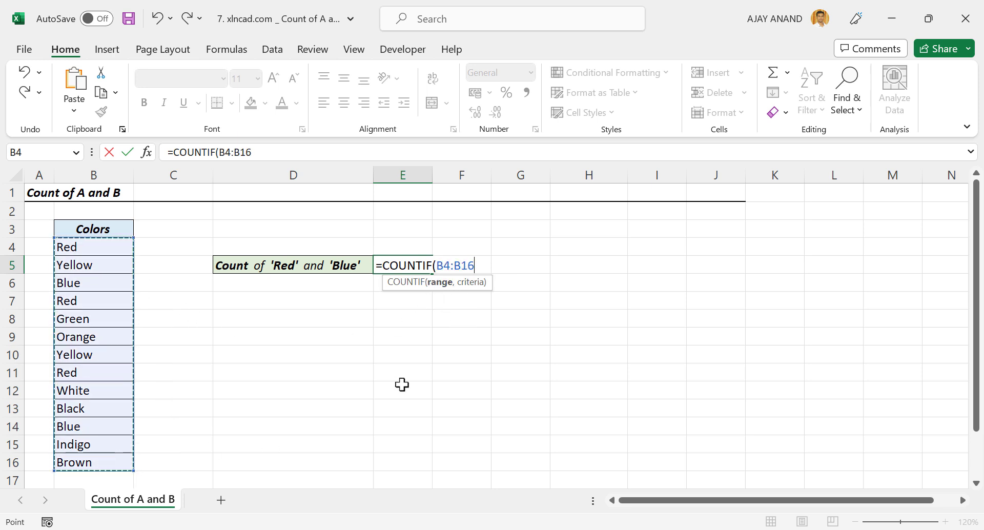
{"action": "type", "text": ",\"Red"}
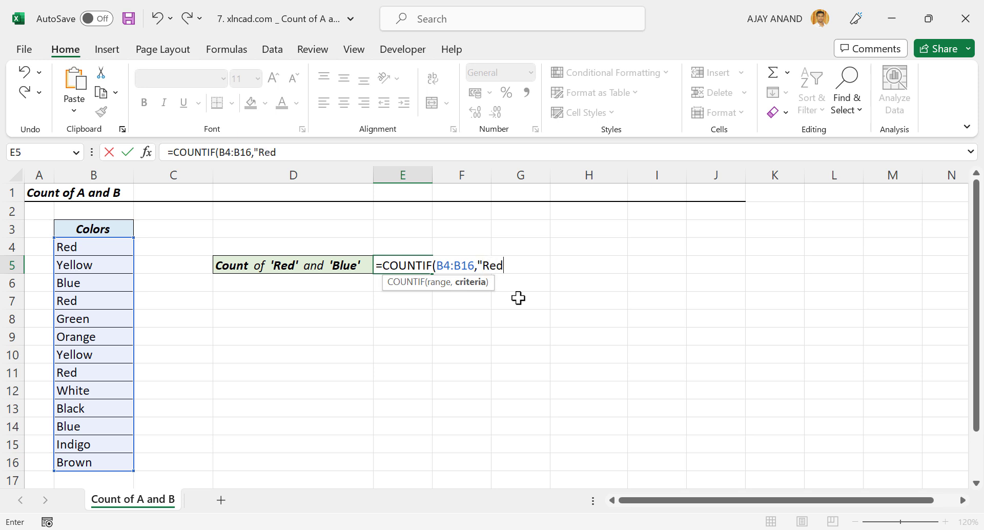
{"action": "type", "text": "\")"}
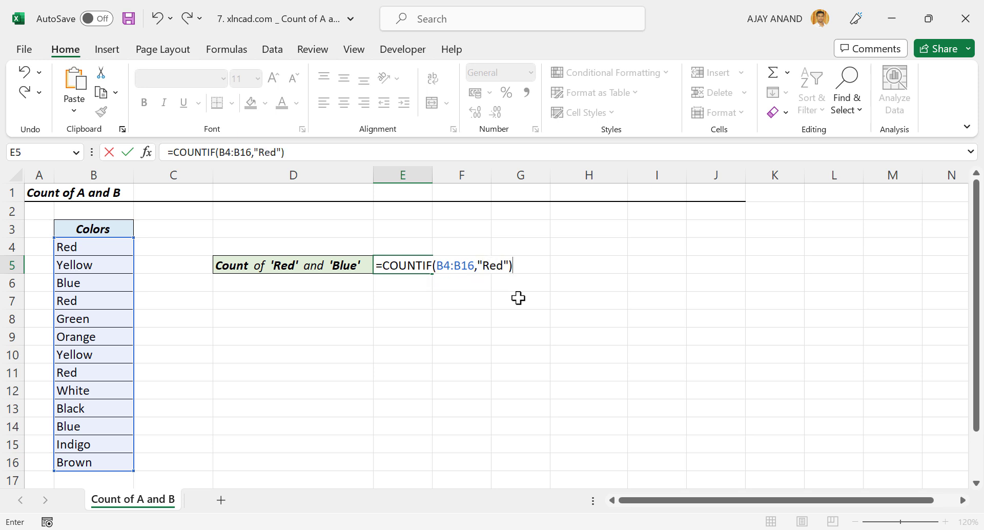
{"action": "type", "text": "+COUNTI"}
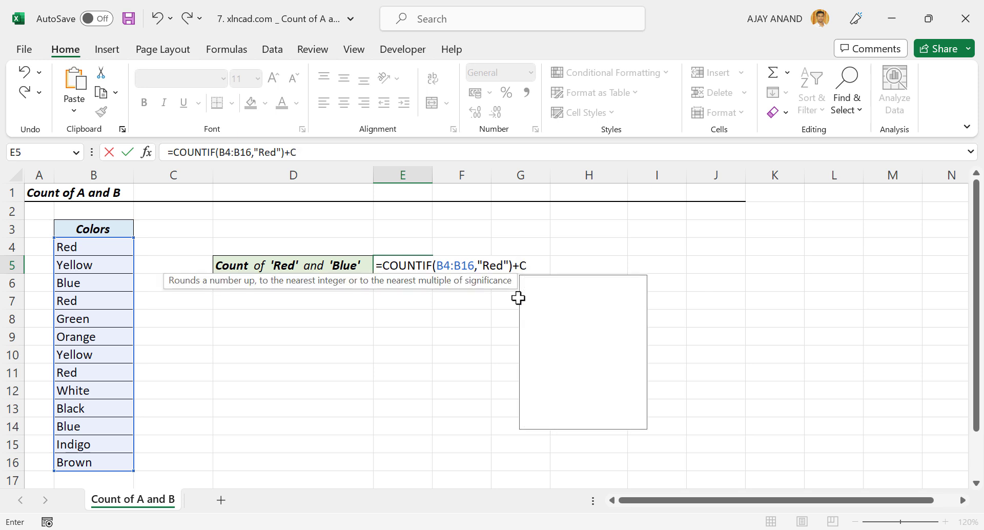
{"action": "type", "text": "F("}
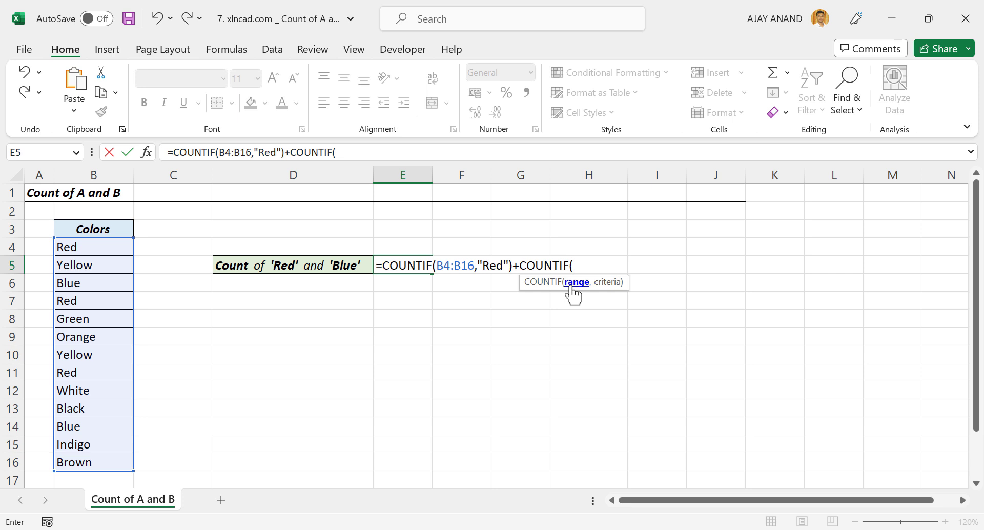
{"action": "left_click_drag", "start_coordinate": [97, 246], "coordinate": [101, 464]}
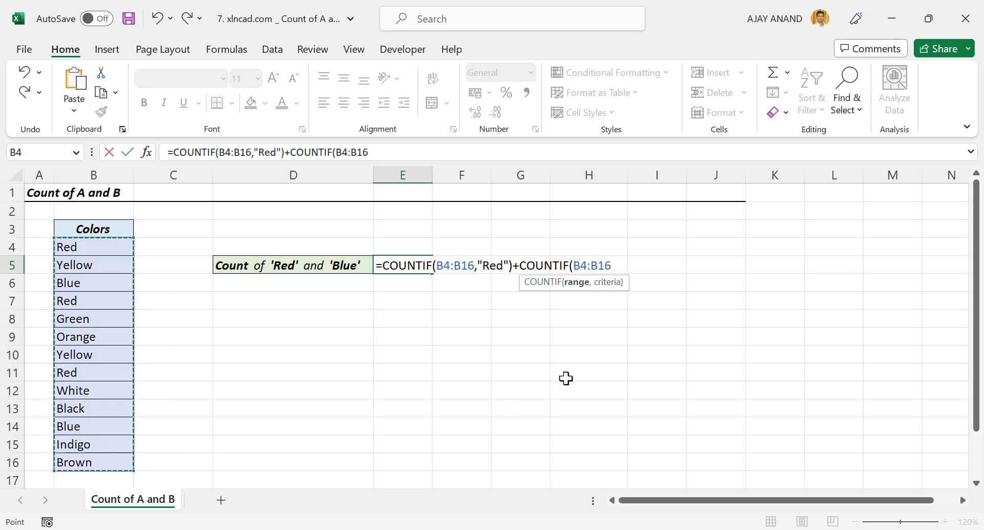
{"action": "type", "text": ",\"Blue"}
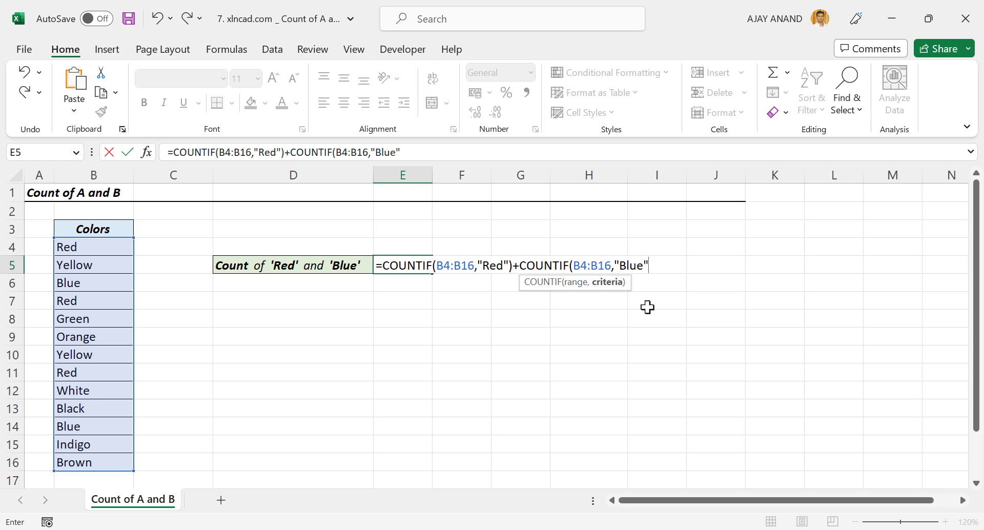
{"action": "type", "text": "\")"}
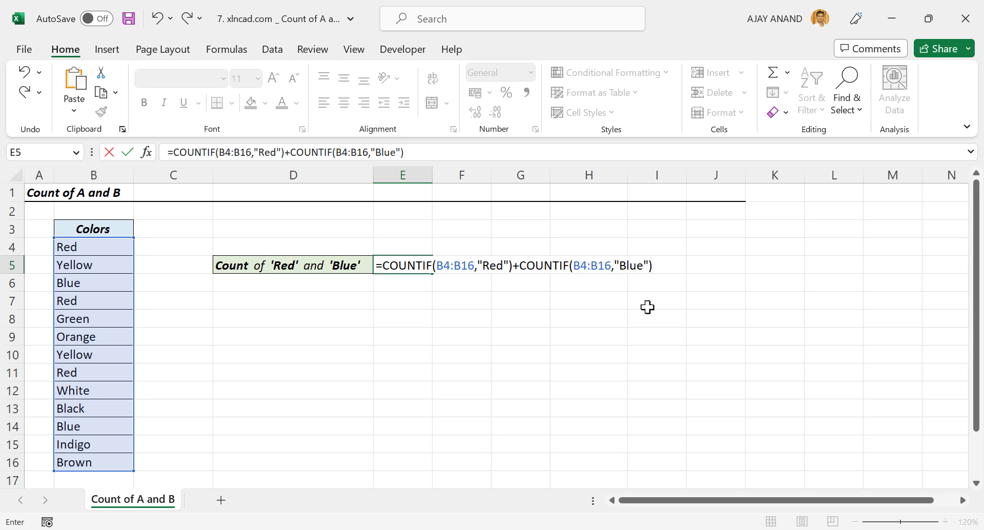
{"action": "key", "text": "Return"}
{"action": "left_click", "coordinate": [425, 266]}
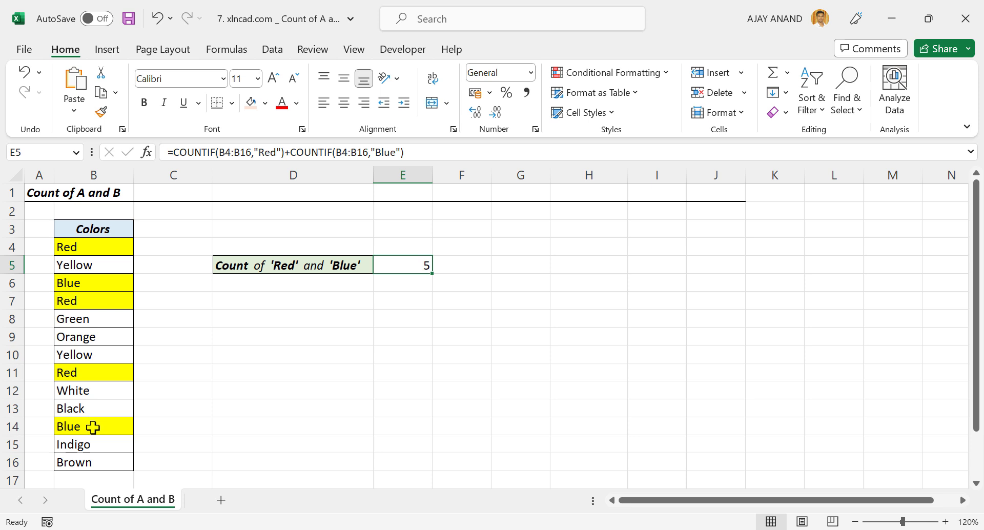
Step: Replace Yellow in B10 with Blue, raising the Red and Blue count in E5 to 6
{"action": "left_click", "coordinate": [106, 354]}
{"action": "type", "text": "Blue"}
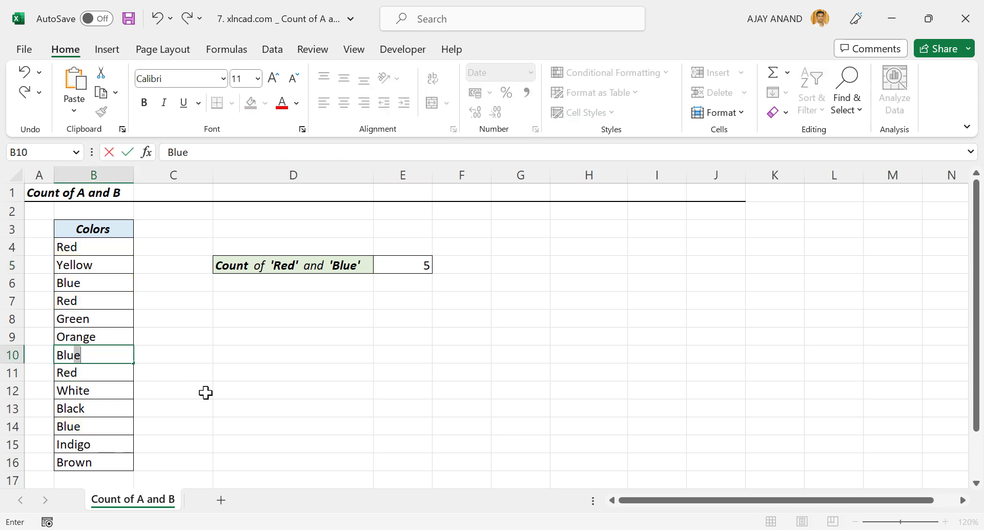
{"action": "key", "text": "Return"}
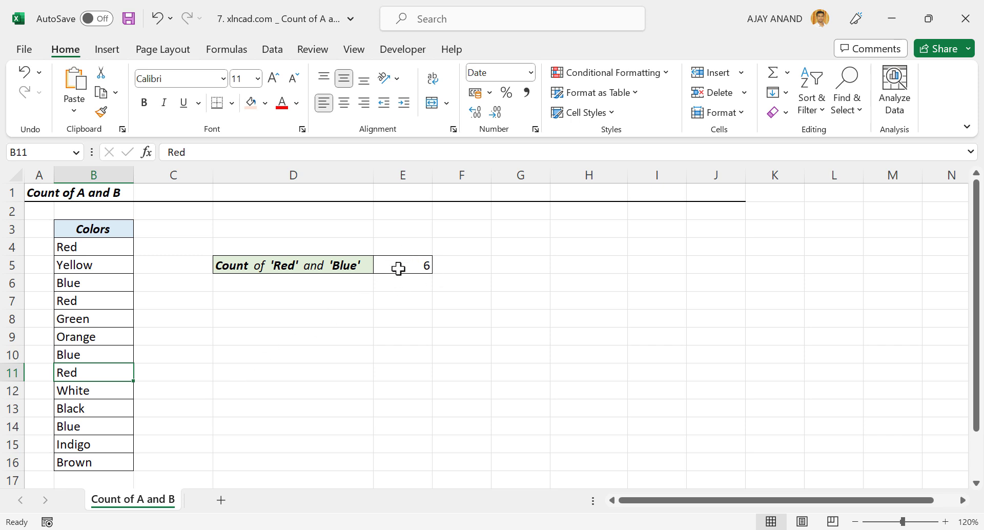
{"action": "left_click", "coordinate": [402, 272]}
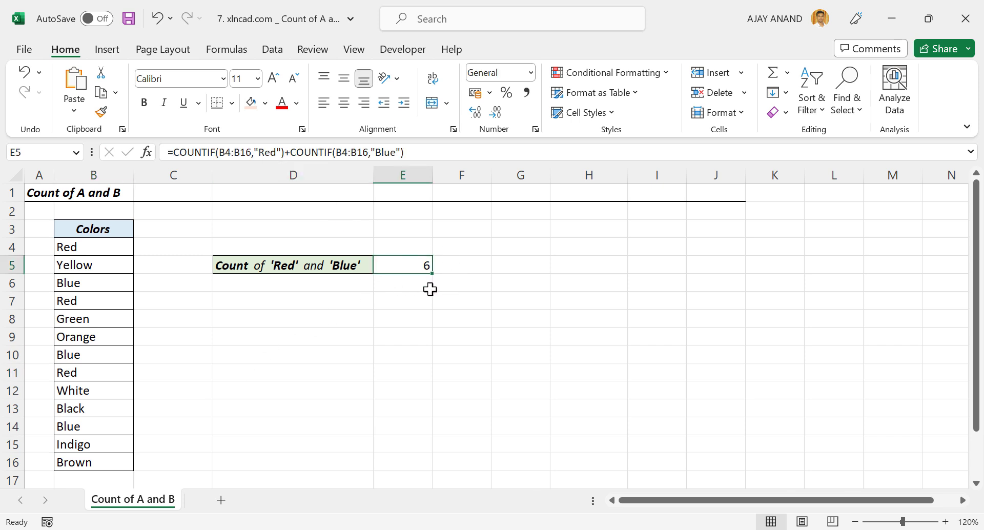
{"action": "left_click", "coordinate": [409, 298]}
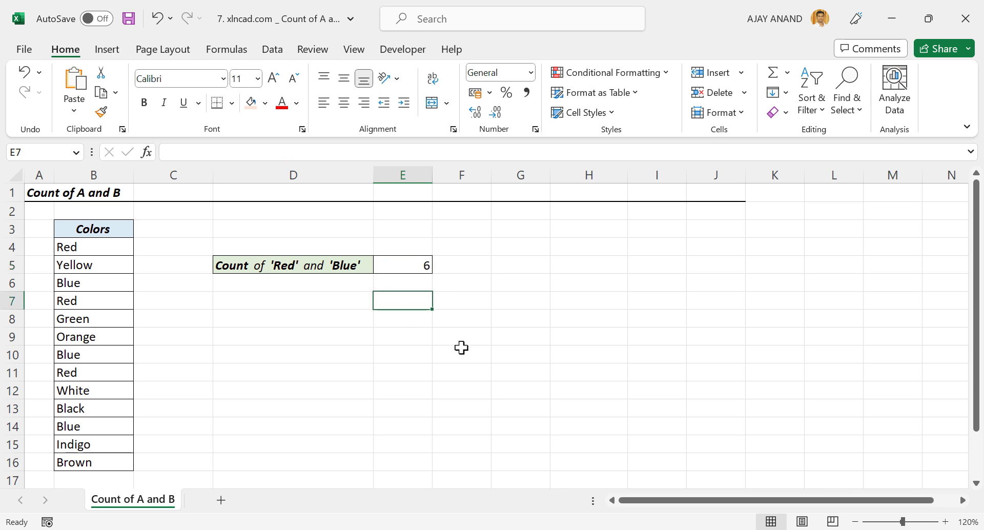
Step: In E7, enter =SUM(COUNTIF(B4:B16,{"Red","Blue"})), returning 6 to match E5
{"action": "type", "text": "=SUM"}
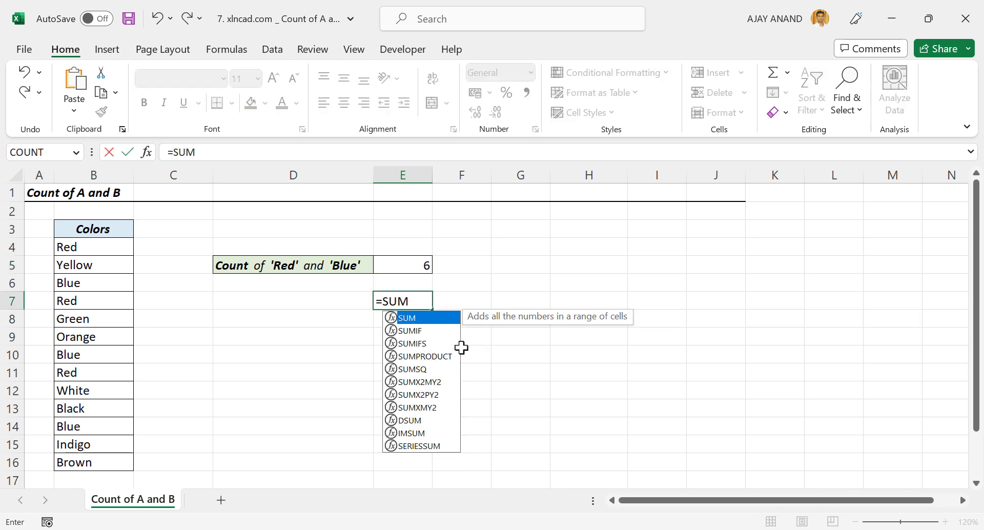
{"action": "type", "text": "(COU"}
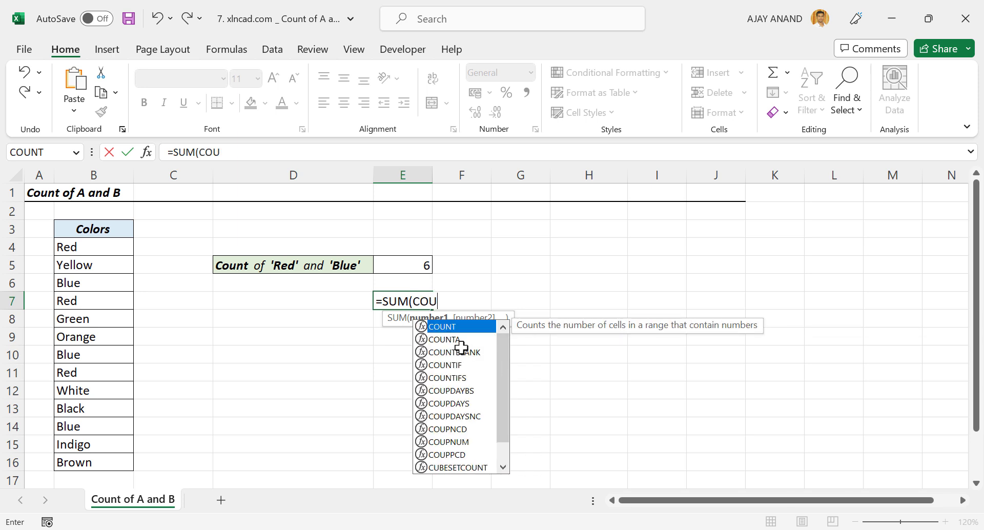
{"action": "type", "text": "NTIF("}
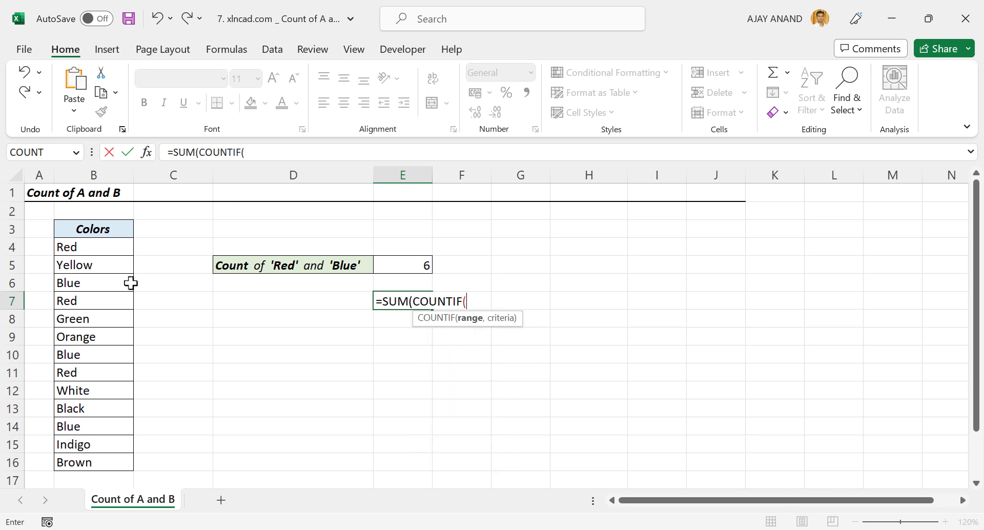
{"action": "left_click_drag", "start_coordinate": [102, 249], "coordinate": [110, 463]}
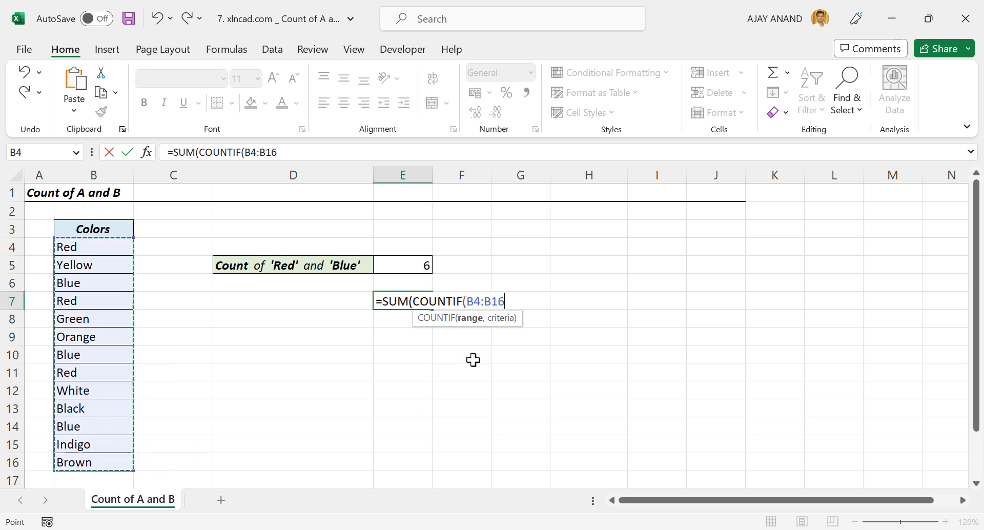
{"action": "type", "text": ",{\"Red\",\"Blue"}
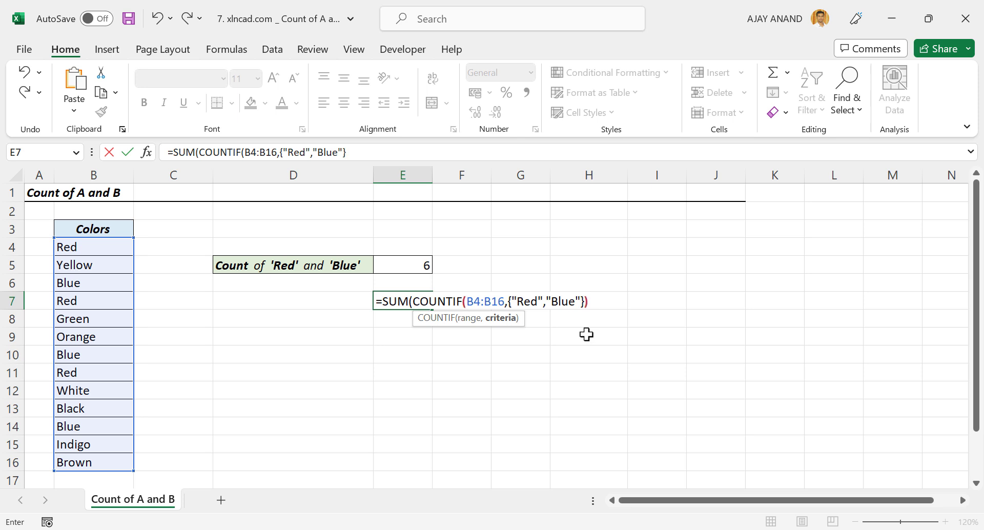
{"action": "type", "text": "))"}
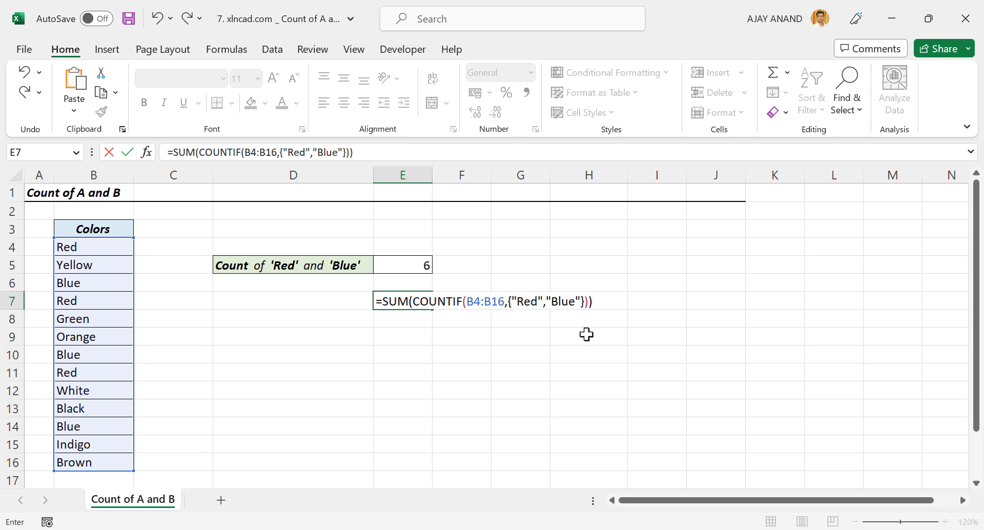
{"action": "key", "text": "Return"}
{"action": "key", "text": "Up"}
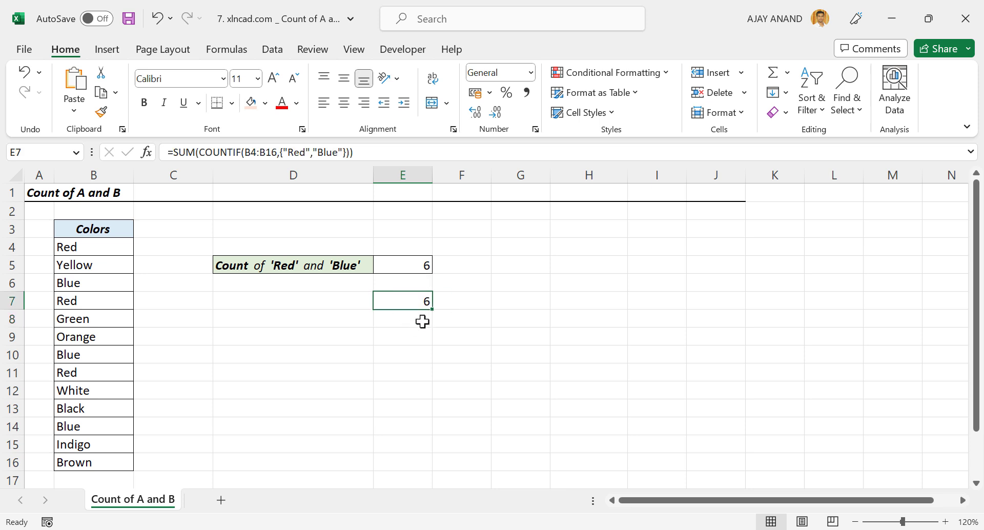
Step: Change B8 from Green to Red and B12 from White to Blue, updating both counts
{"action": "left_click", "coordinate": [92, 323]}
{"action": "type", "text": "Red"}
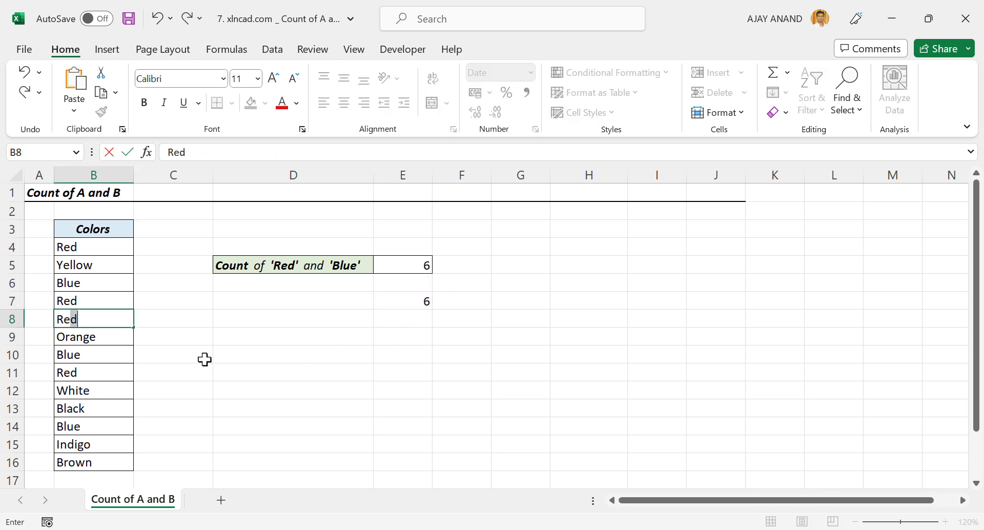
{"action": "key", "text": "Return"}
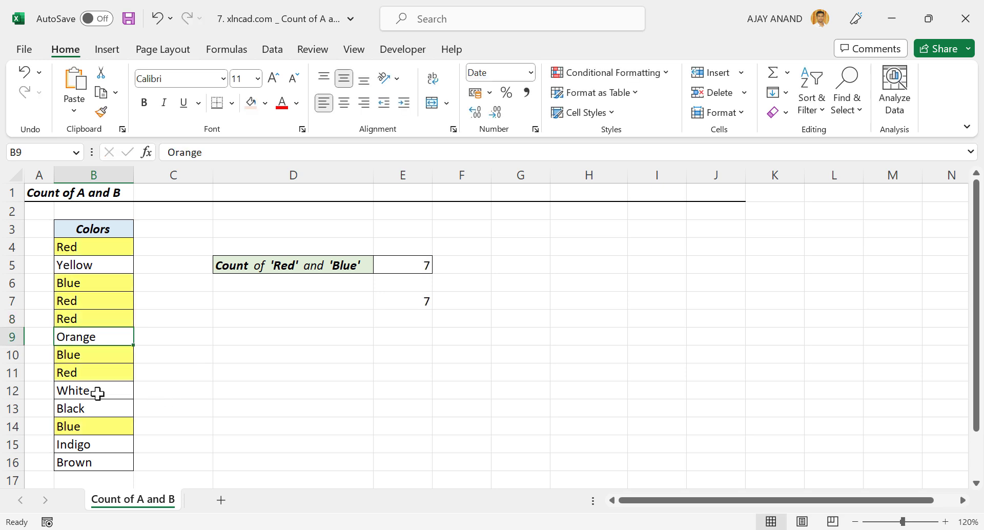
{"action": "left_click", "coordinate": [97, 391]}
{"action": "type", "text": "Blue"}
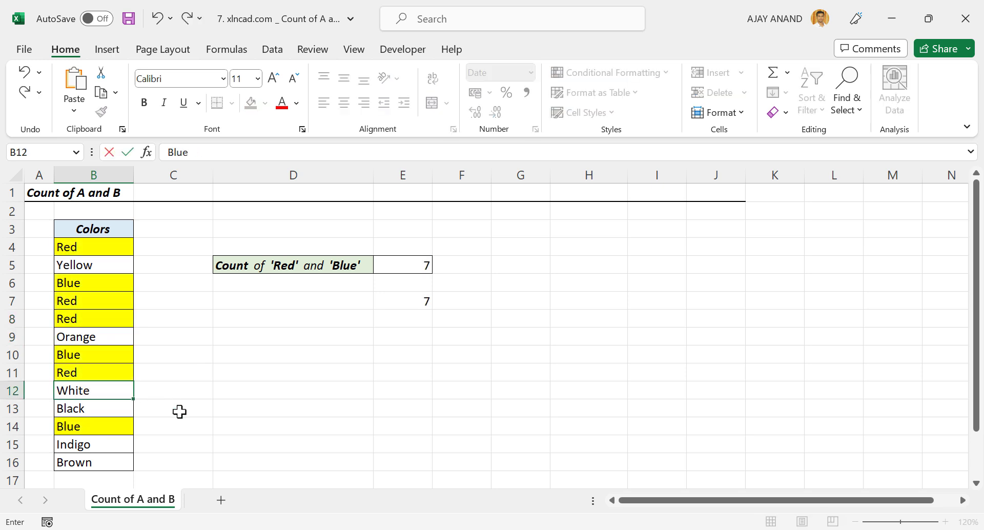
{"action": "key", "text": "Return"}
{"action": "left_click", "coordinate": [409, 298]}
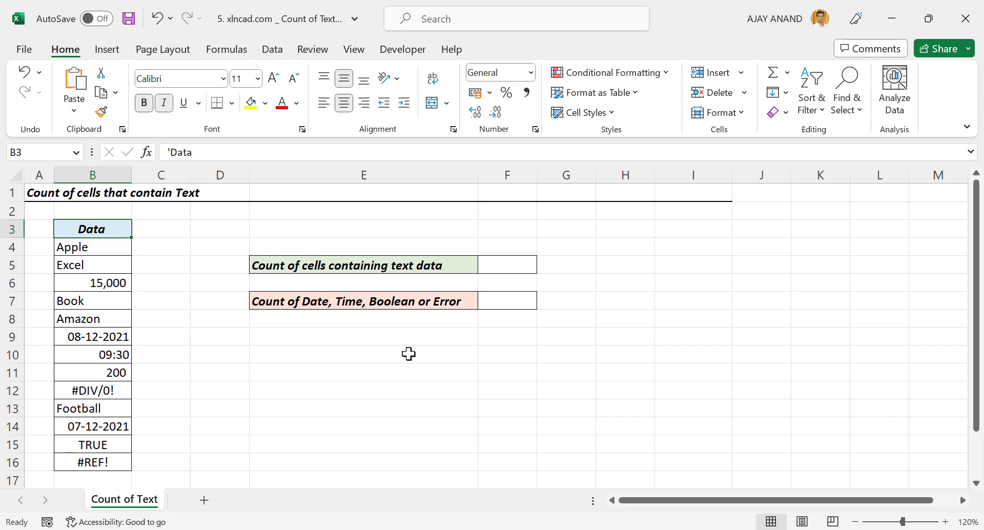
Step: In F5, enter =COUNTIF(B4:B16,"*") to count the text cells, returning 5
{"action": "left_click", "coordinate": [500, 267]}
{"action": "type", "text": "="}
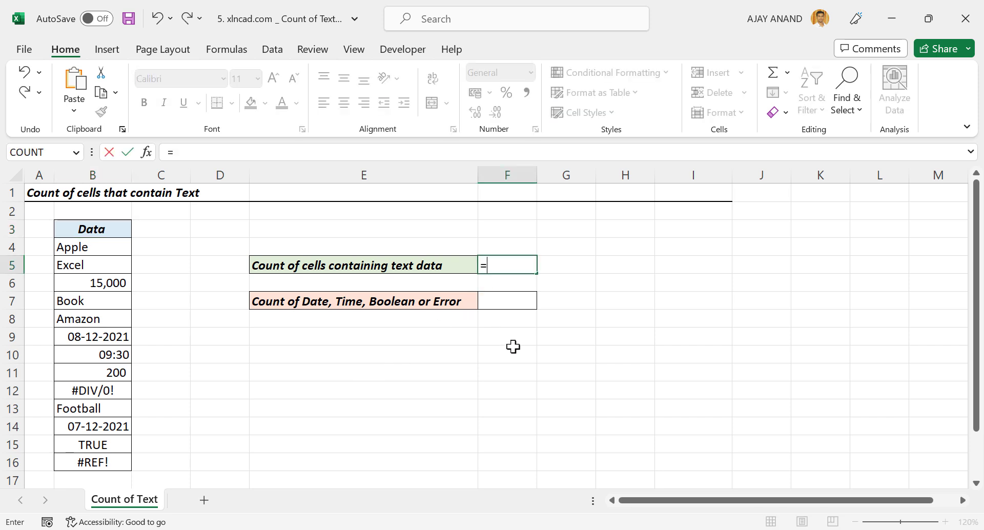
{"action": "type", "text": "COUNTIF"}
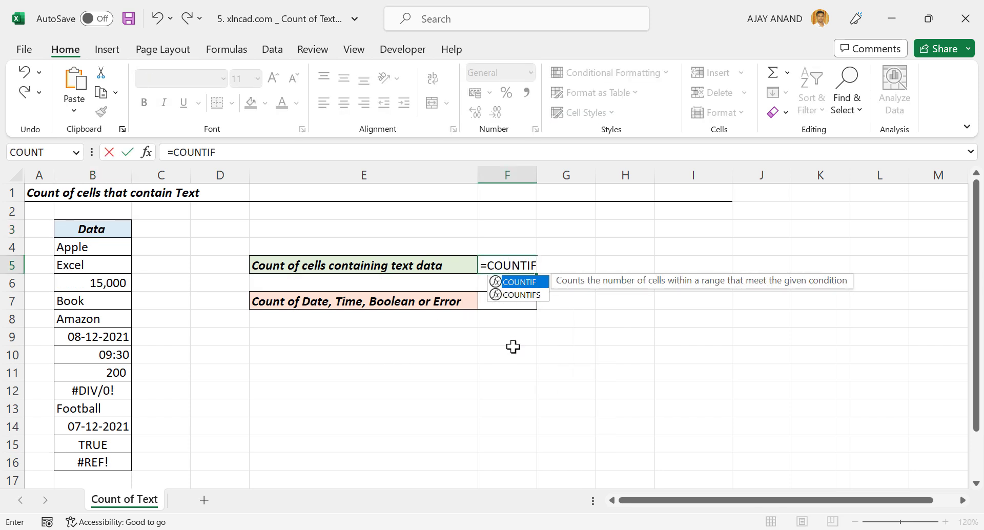
{"action": "type", "text": "("}
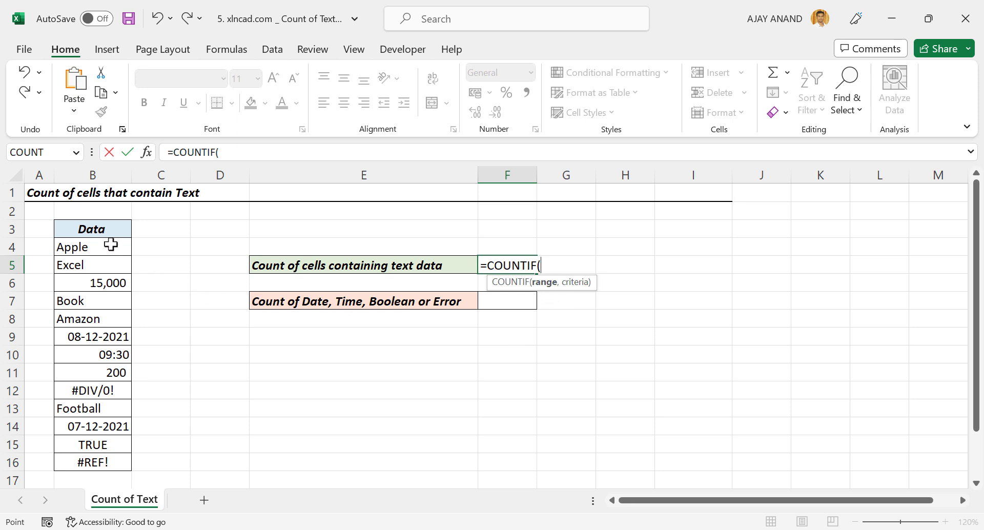
{"action": "left_click_drag", "start_coordinate": [109, 243], "coordinate": [123, 461]}
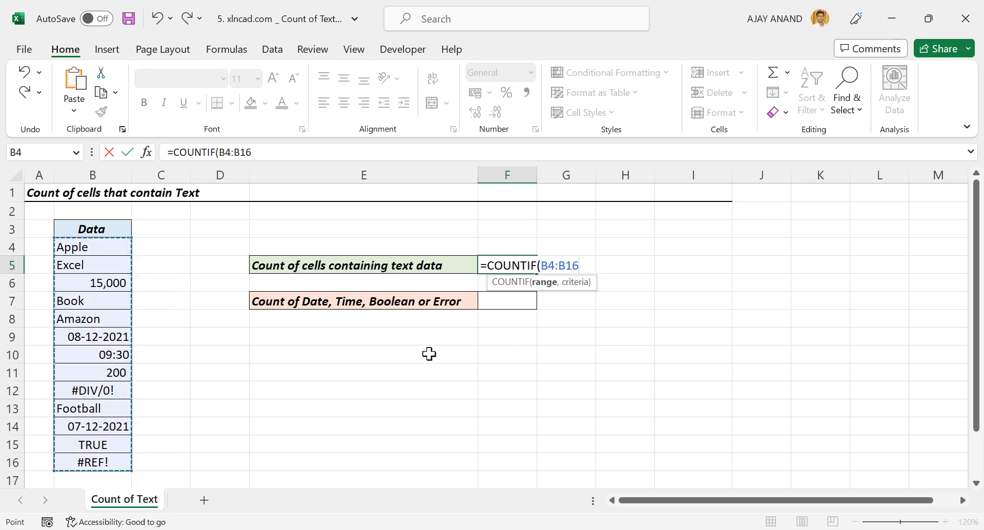
{"action": "type", "text": ",\"*"}
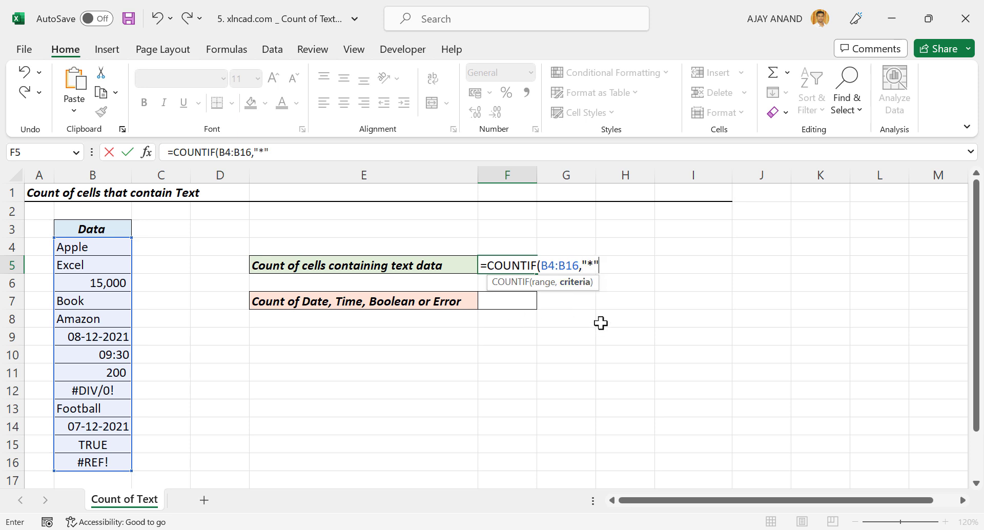
{"action": "type", "text": ")"}
{"action": "key", "text": "Return"}
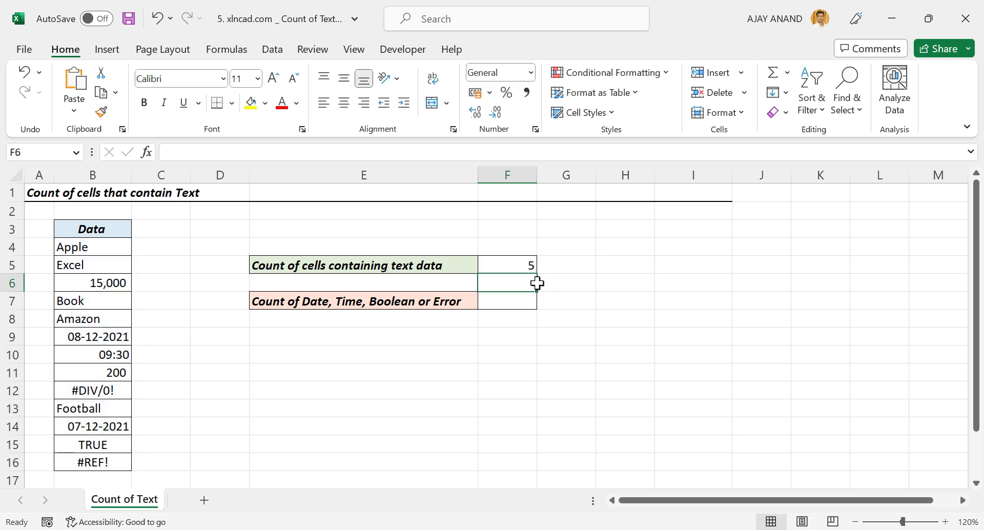
{"action": "left_click", "coordinate": [523, 265]}
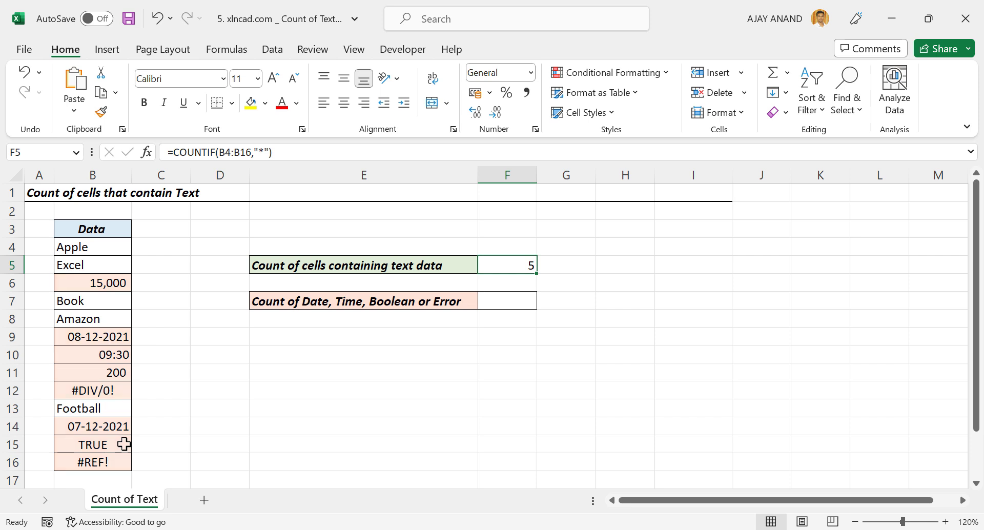
Step: In F7, enter =COUNTIF(B4:B16,"<>*") to count the non-text cells, returning 8
{"action": "left_click", "coordinate": [506, 302]}
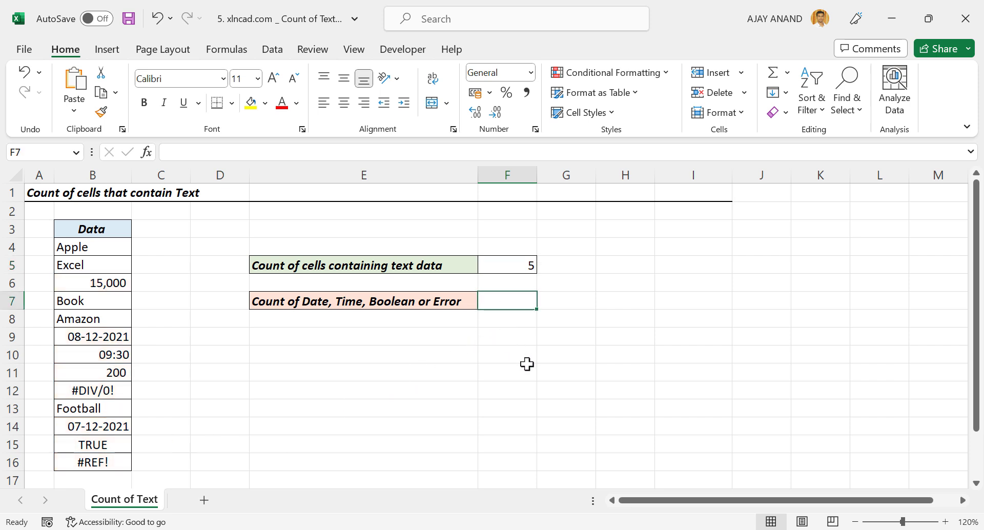
{"action": "type", "text": "=COUNTI"}
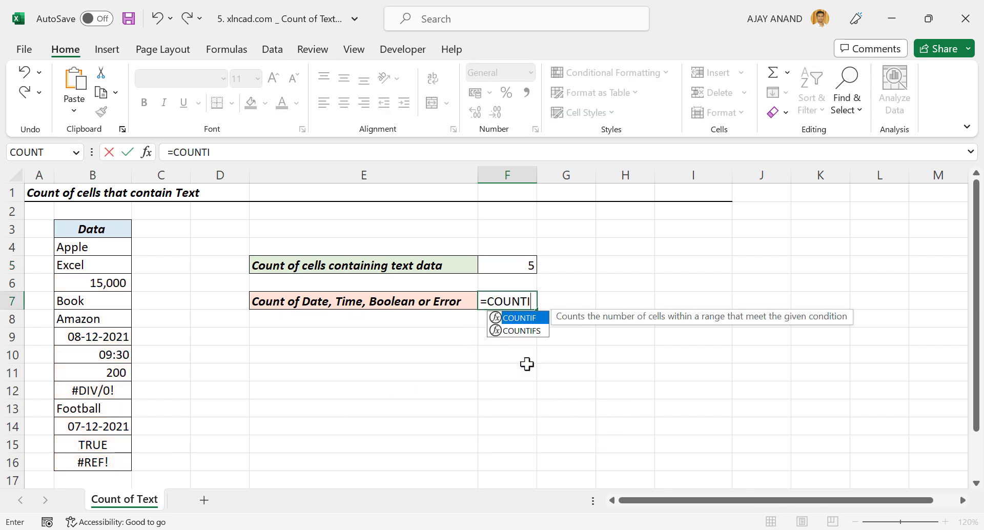
{"action": "type", "text": "F("}
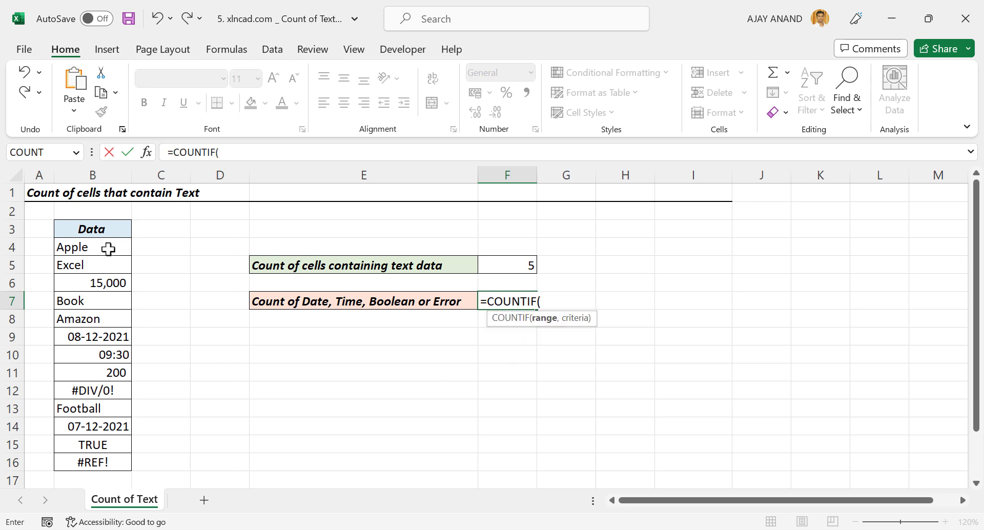
{"action": "left_click_drag", "start_coordinate": [108, 248], "coordinate": [113, 460]}
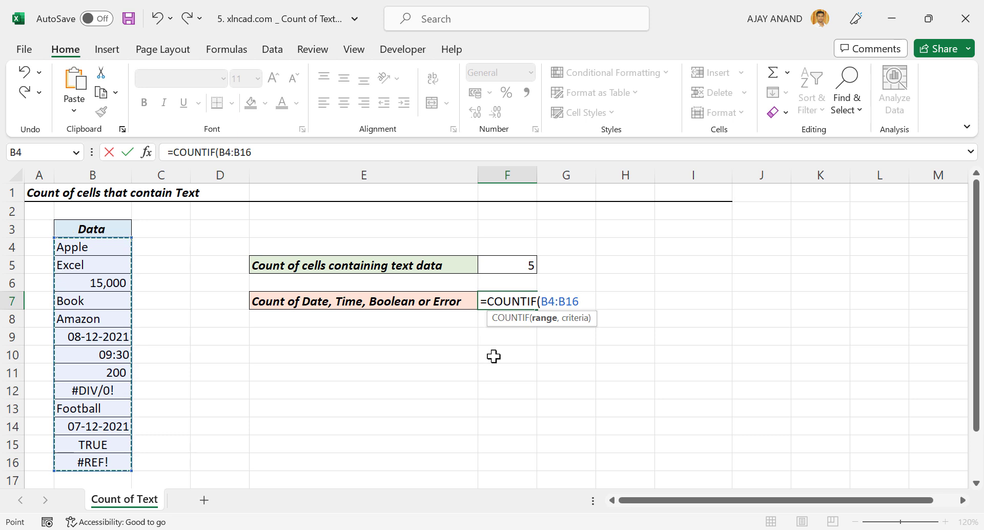
{"action": "type", "text": ",\"<>*"}
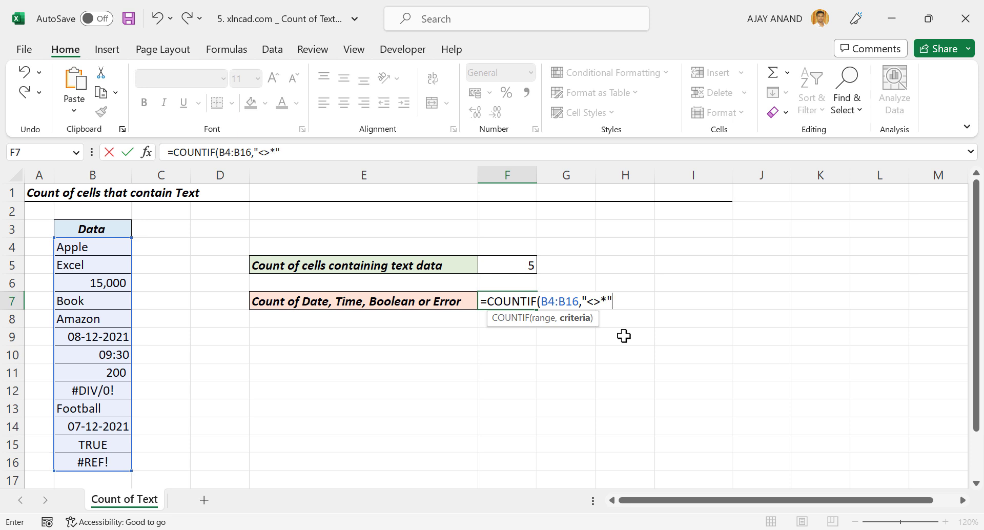
{"action": "key", "text": "Return"}
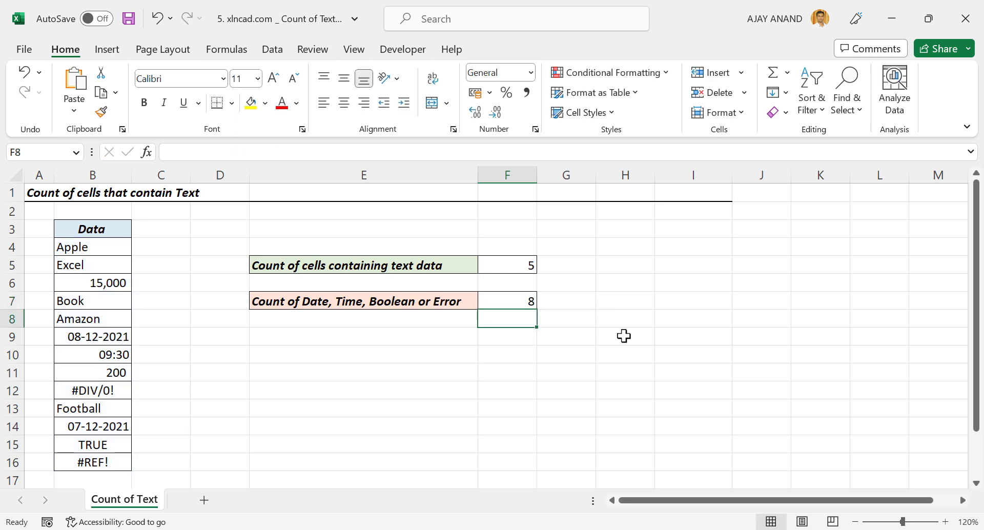
{"action": "left_click", "coordinate": [520, 299]}
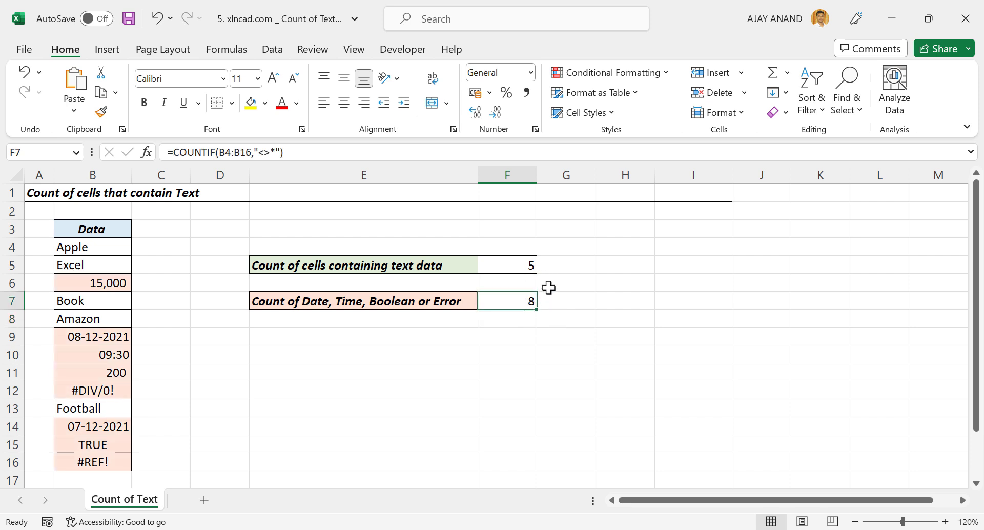